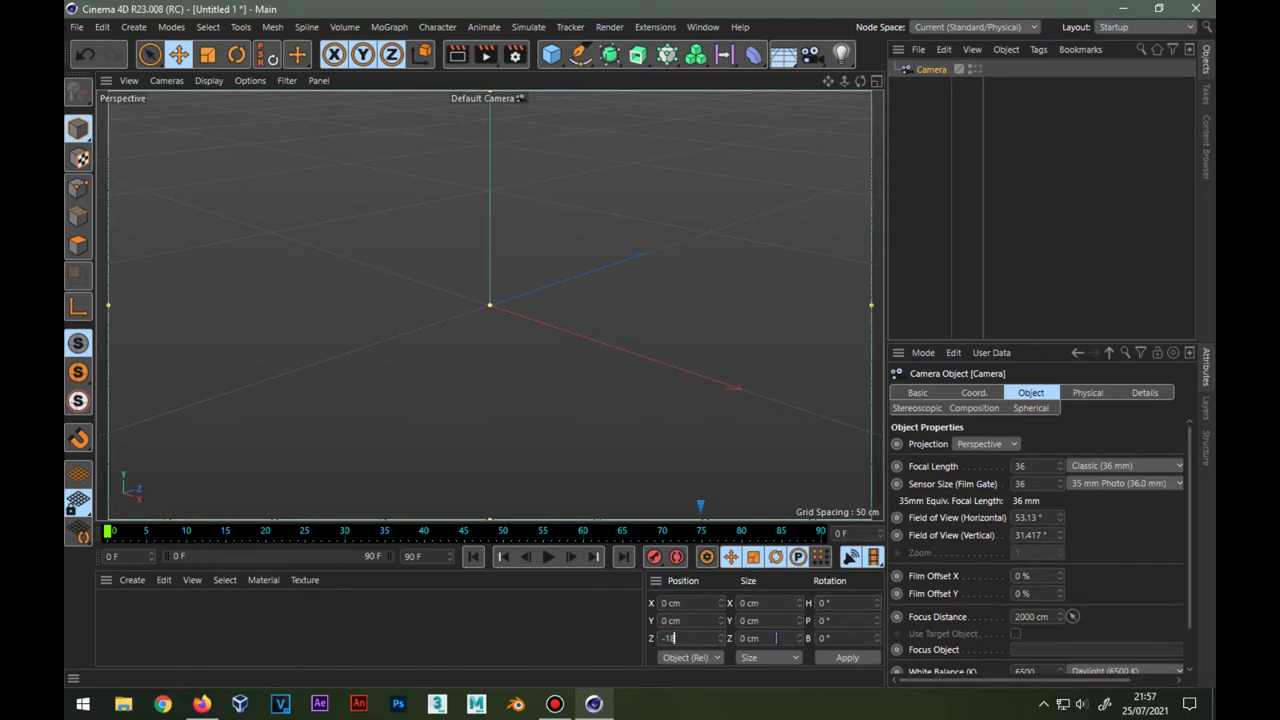
Zoom out and orbit around the camera frustum, then split into four viewports.
left_click_drag(430, 300, 461, 284, "alt")
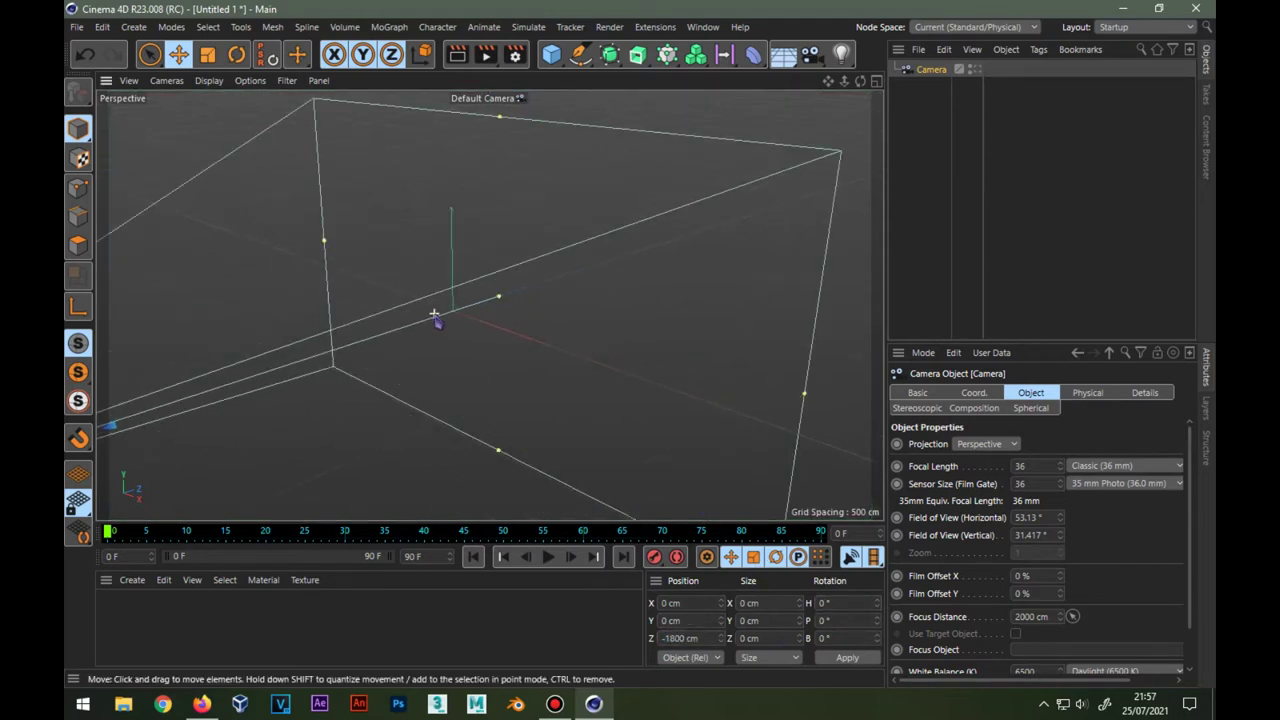
left_click_drag(481, 143, 543, 246, "alt")
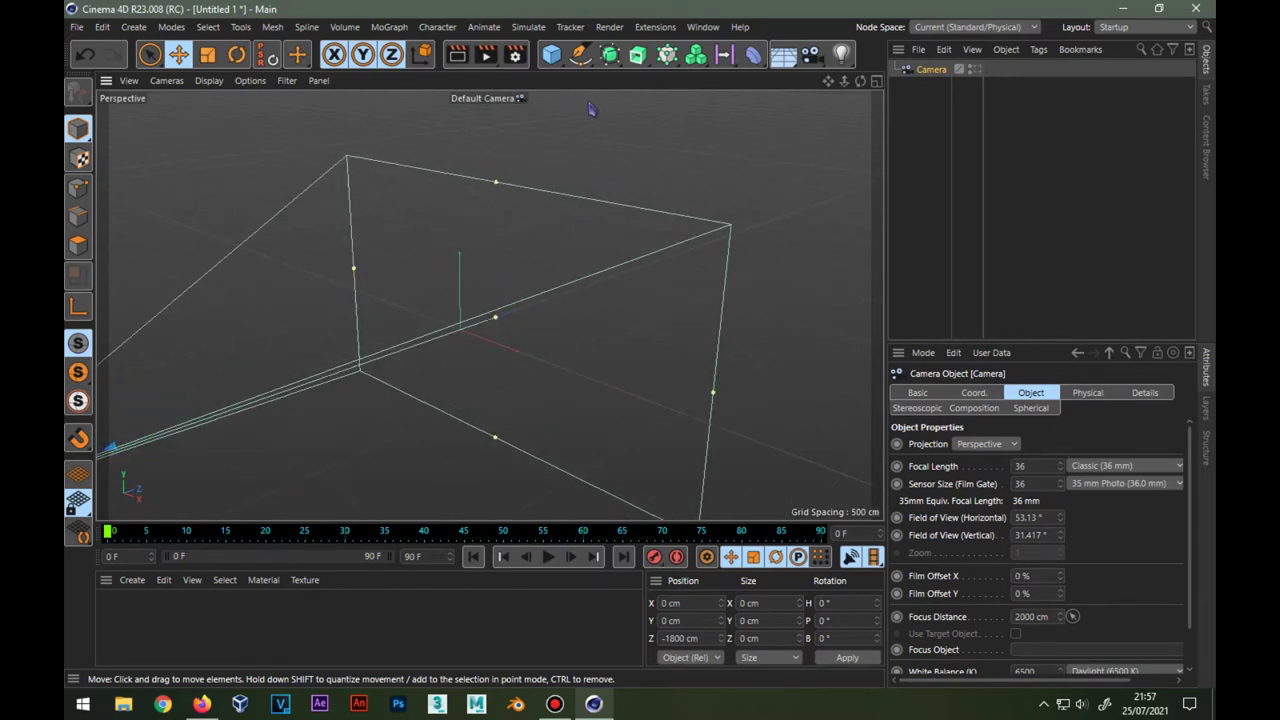
left_click(875, 82)
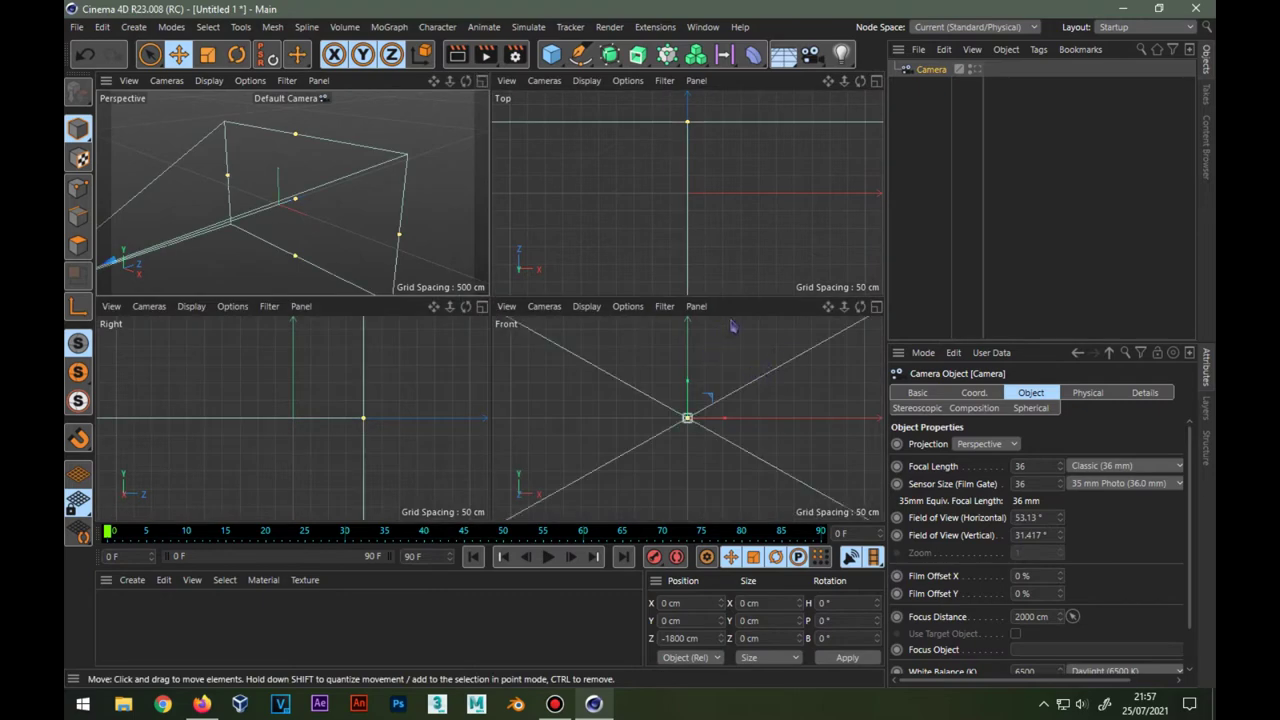
Open the Front view's configuration settings to the background image options.
left_click(626, 306)
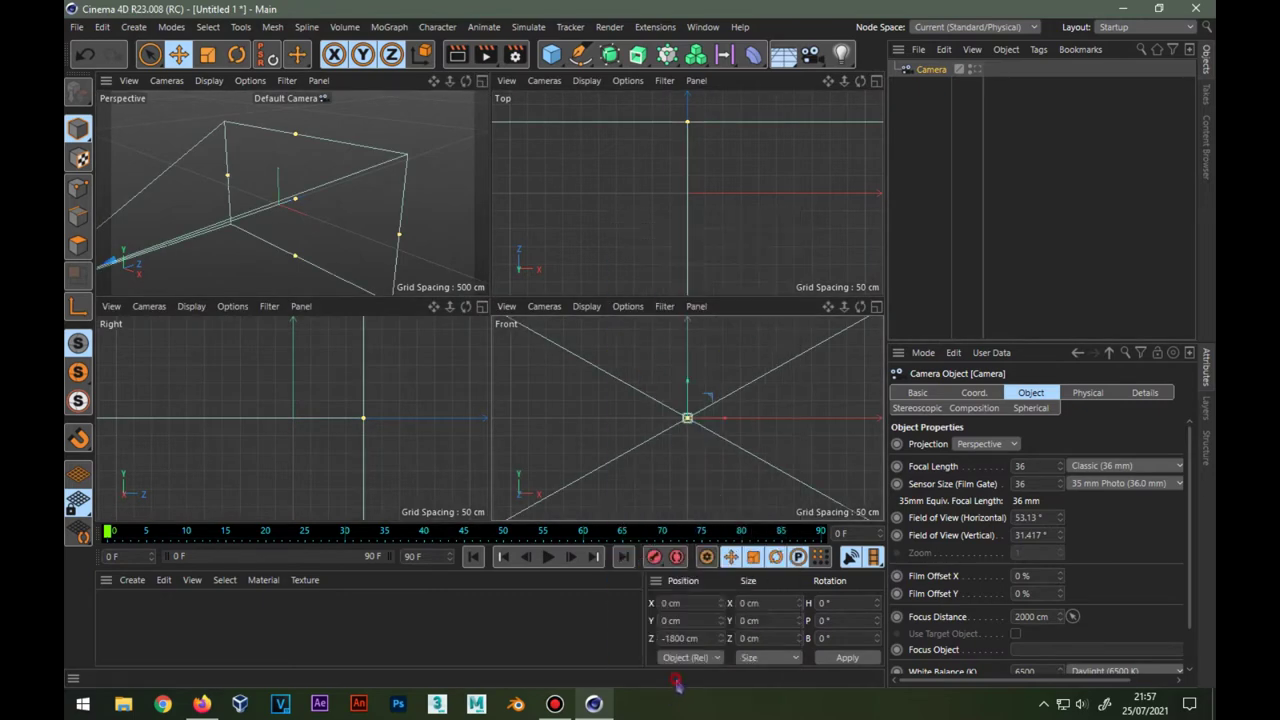
left_click(658, 676)
left_click(1090, 394)
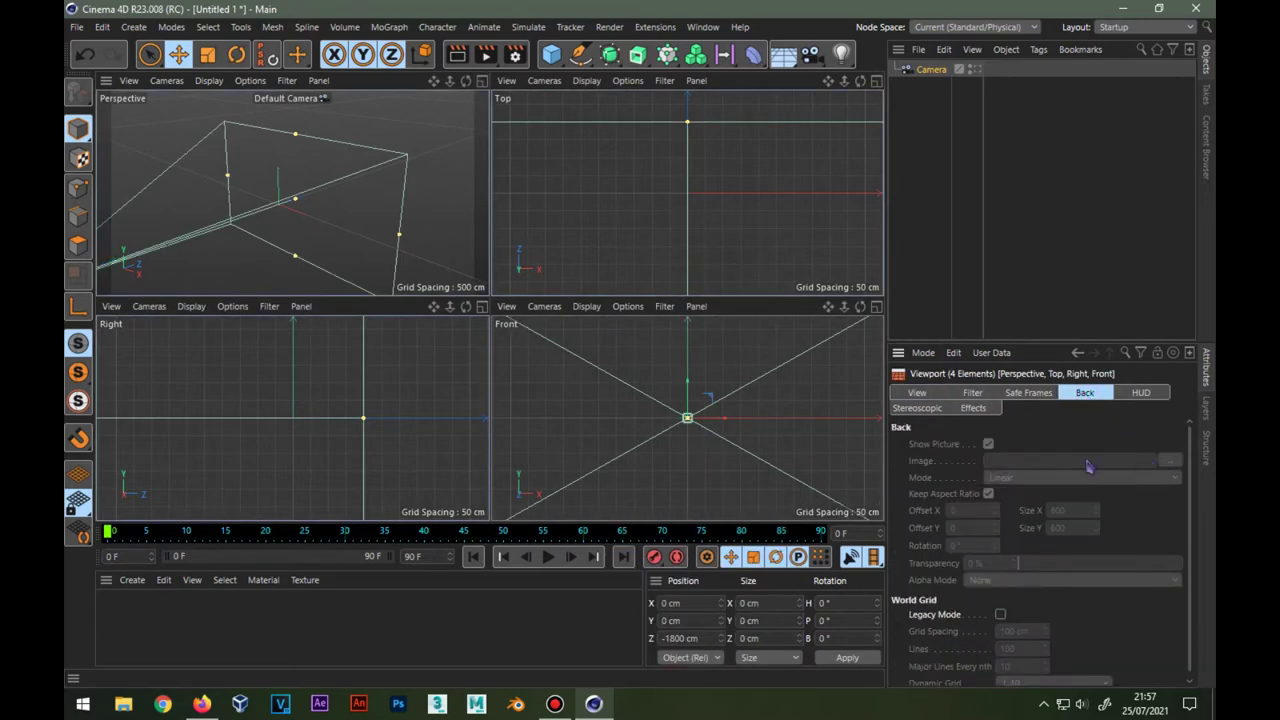
Load the Record logo image as the Front view's background.
left_click(790, 455)
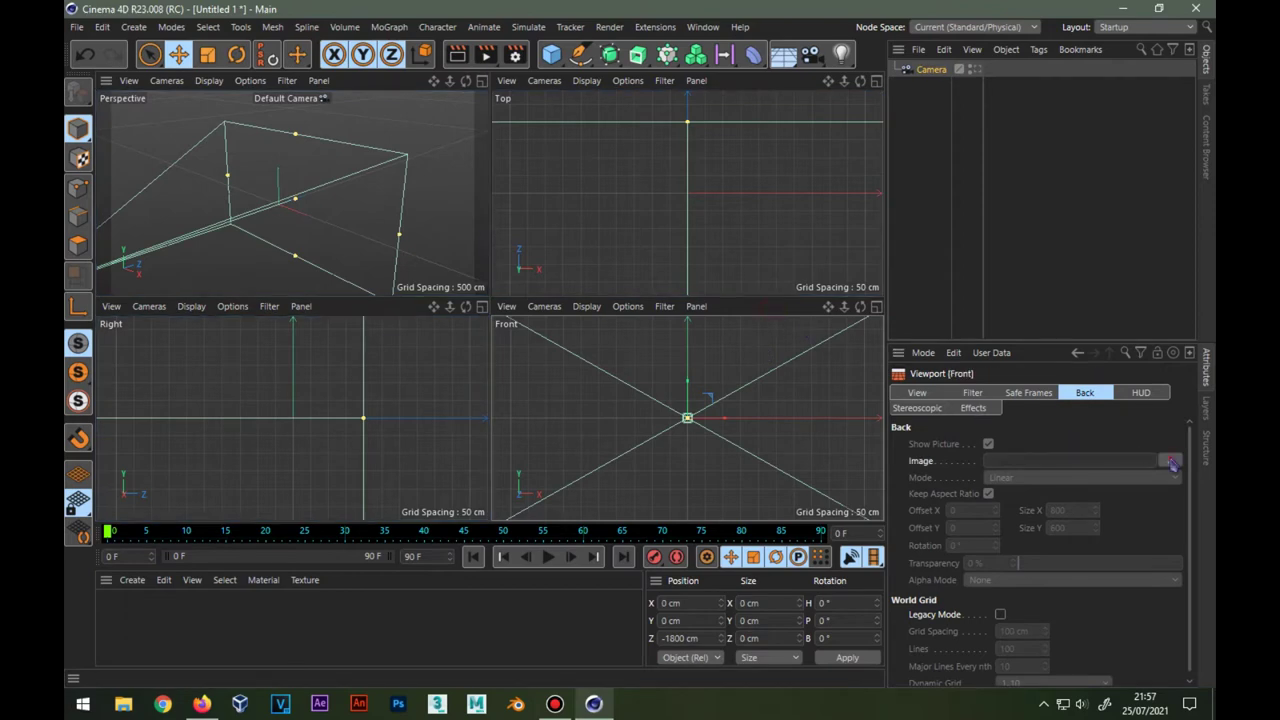
left_click(1167, 461)
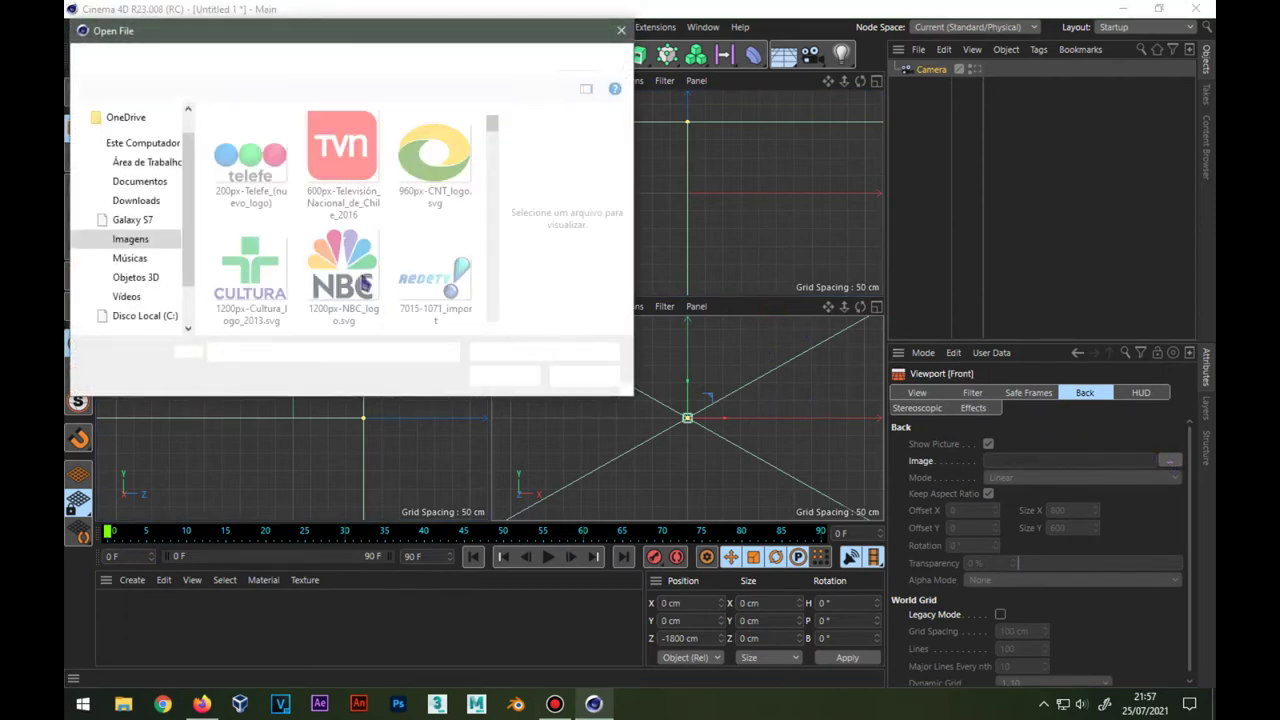
left_click_drag(493, 125, 492, 198)
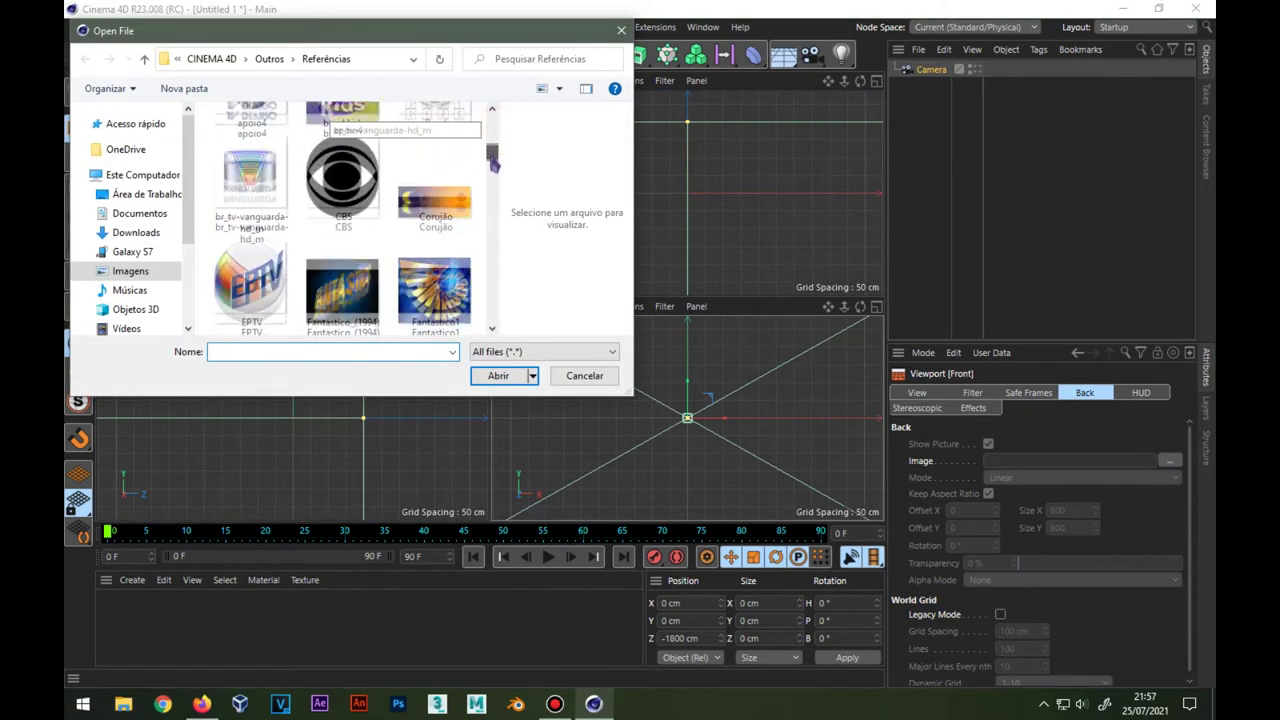
scroll(492, 198, "up", 2)
scroll(492, 198, "up", 2)
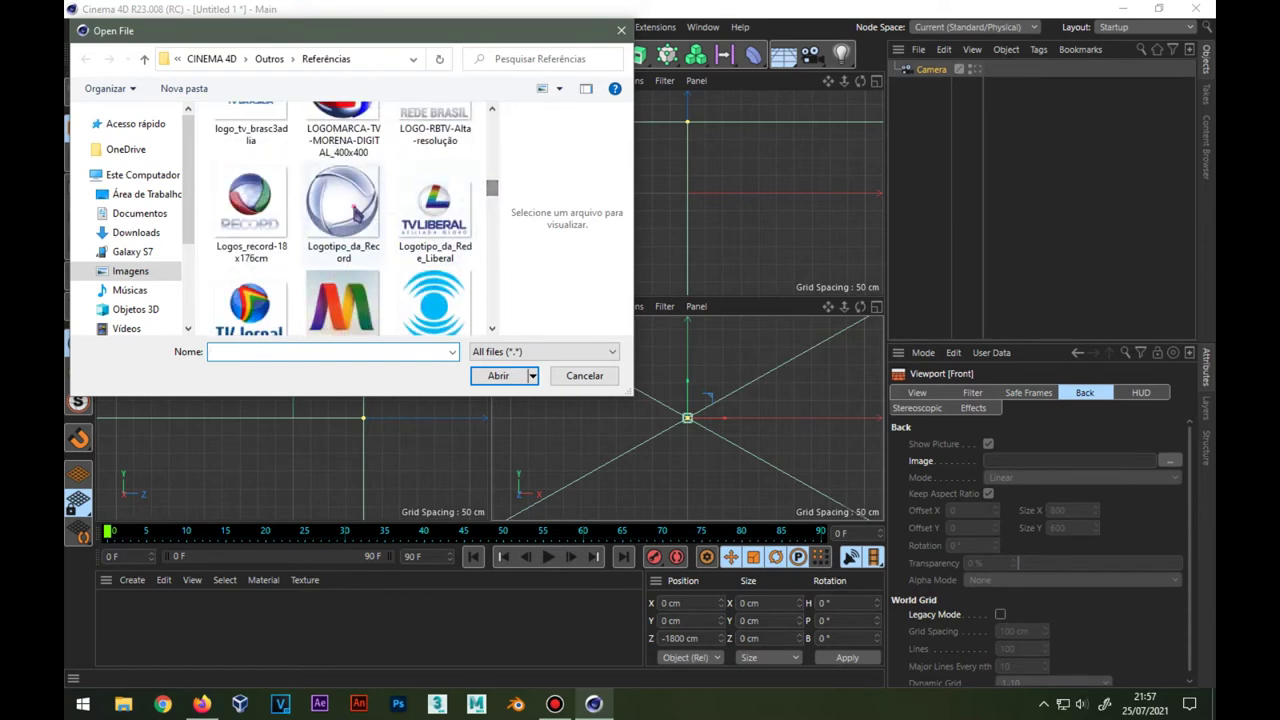
double_click(343, 205)
Maximise the Front view and set the background transparency to 70%.
middle_click(717, 417)
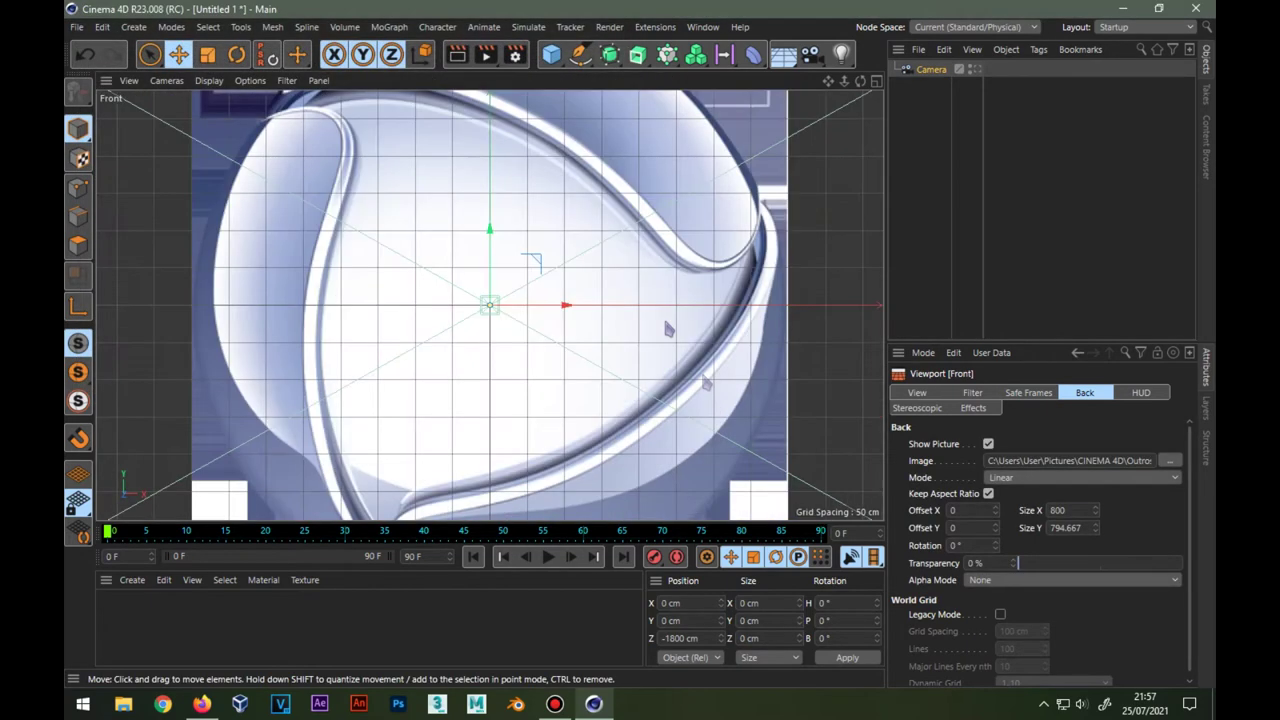
scroll(503, 277, "down", 3)
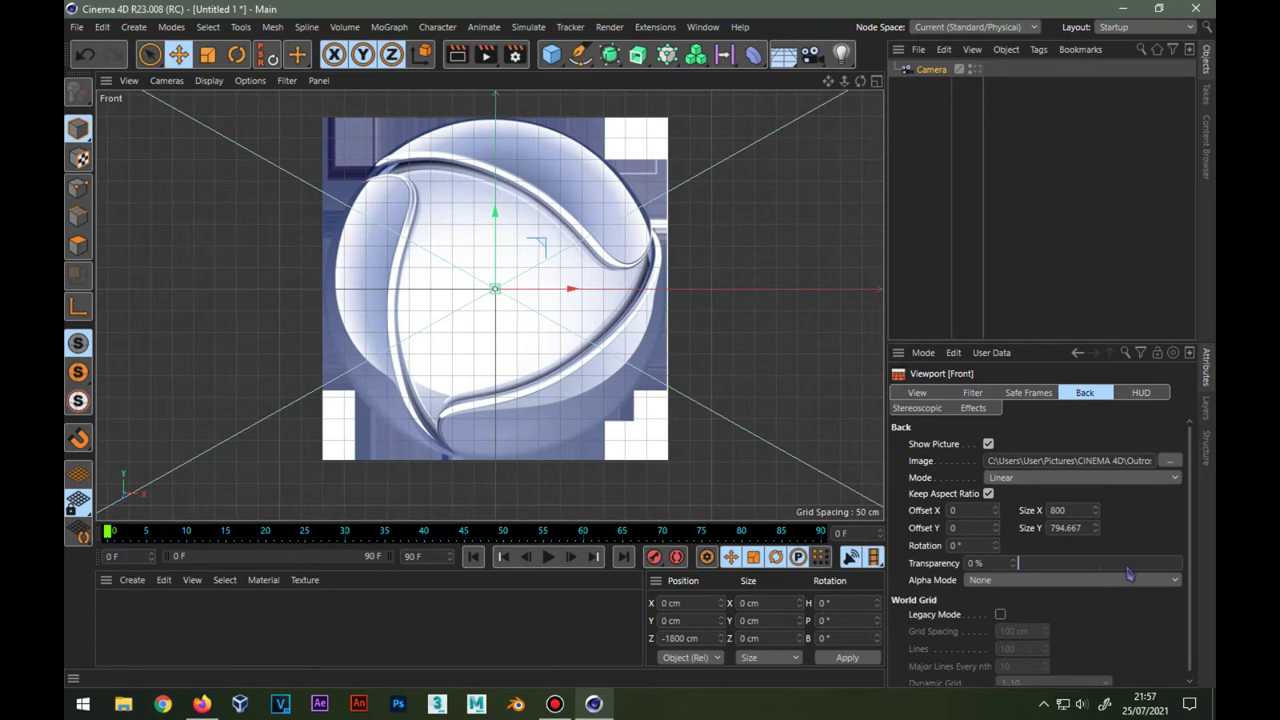
left_click(1127, 566)
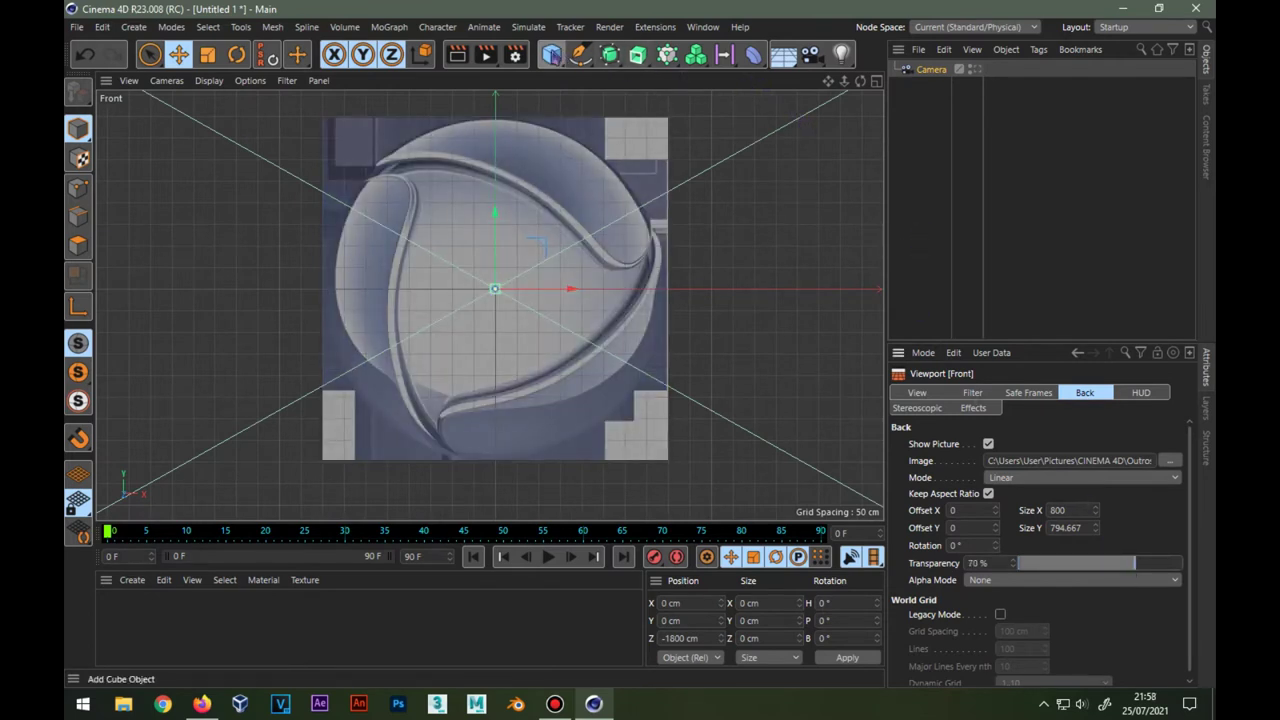
Add a Sphere with 8 segments and a 400 cm radius.
left_click_drag(551, 54, 860, 100)
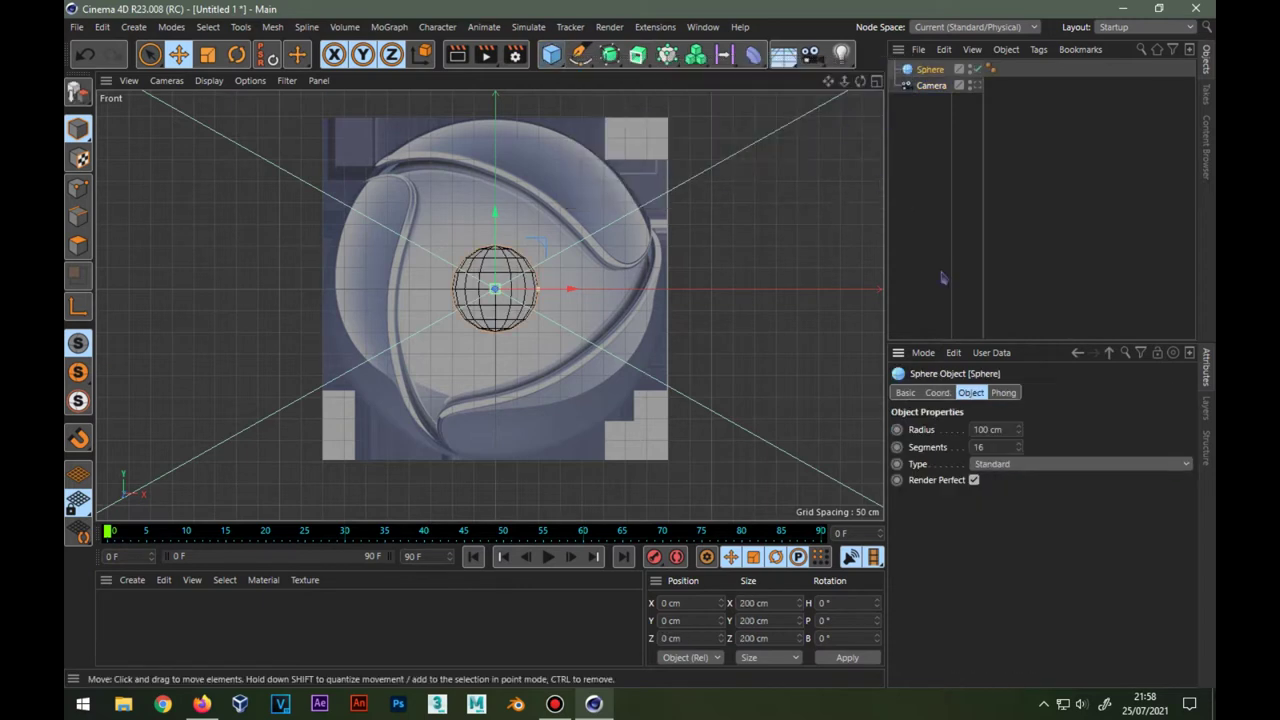
type("8")
key("Return")
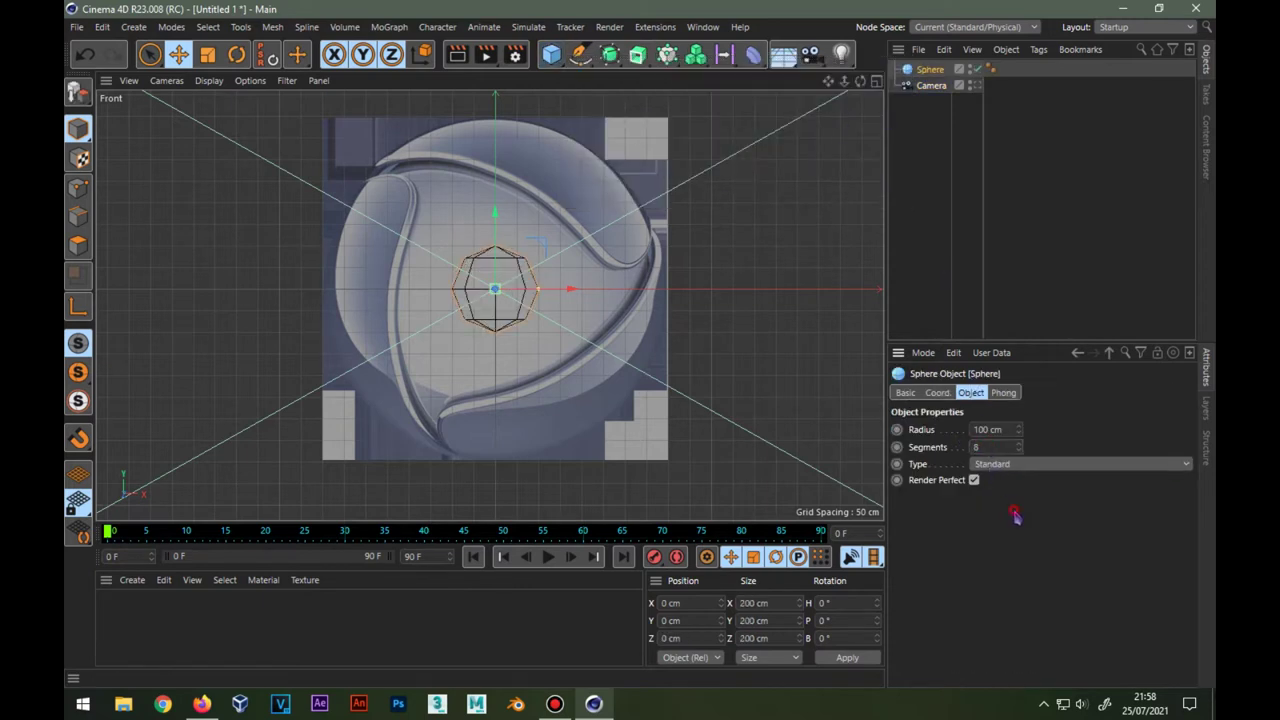
left_click_drag(1018, 429, 1028, 429)
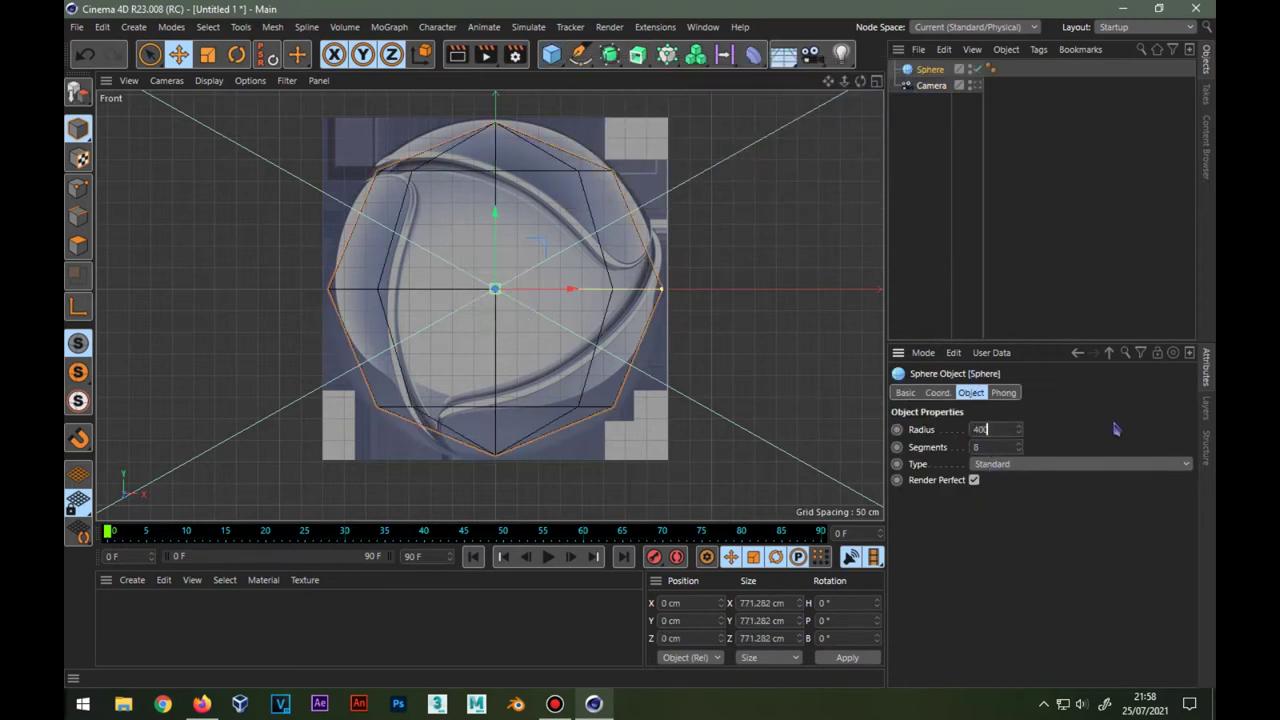
key("Return")
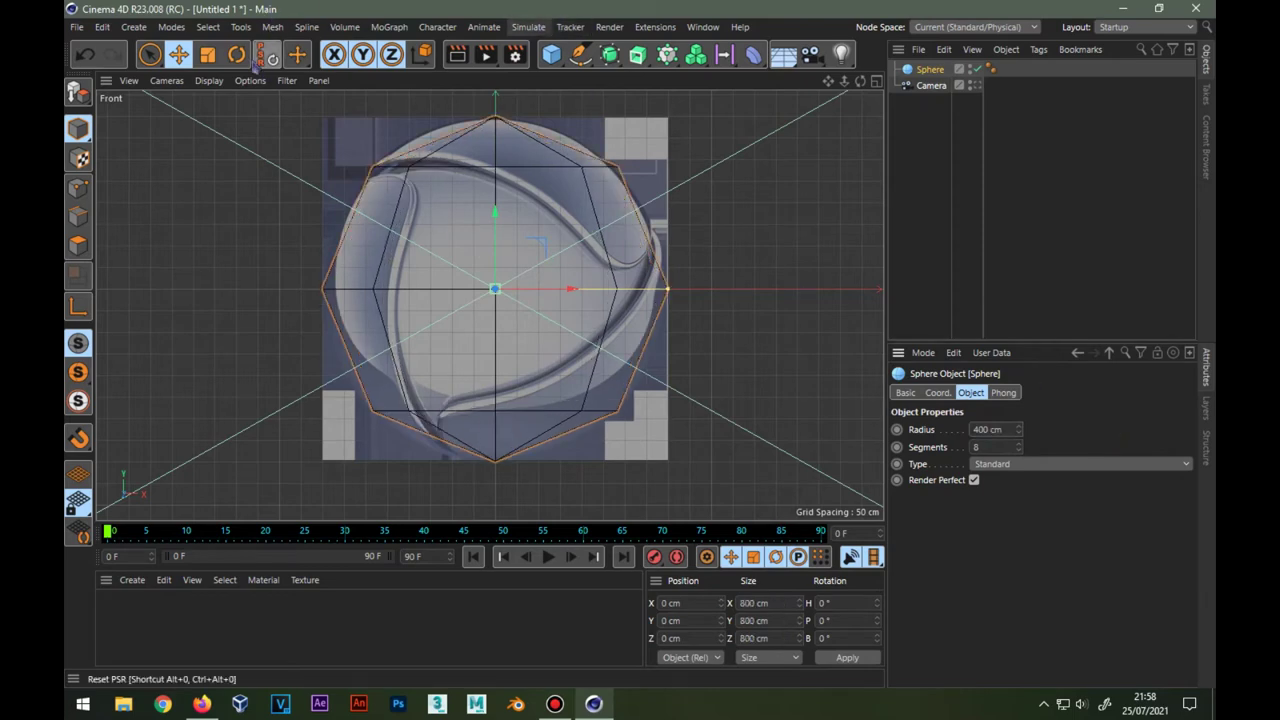
Rotate the sphere to 90° pitch and make it an editable polygon object.
left_click(236, 54)
left_click_drag(491, 251, 509, 437)
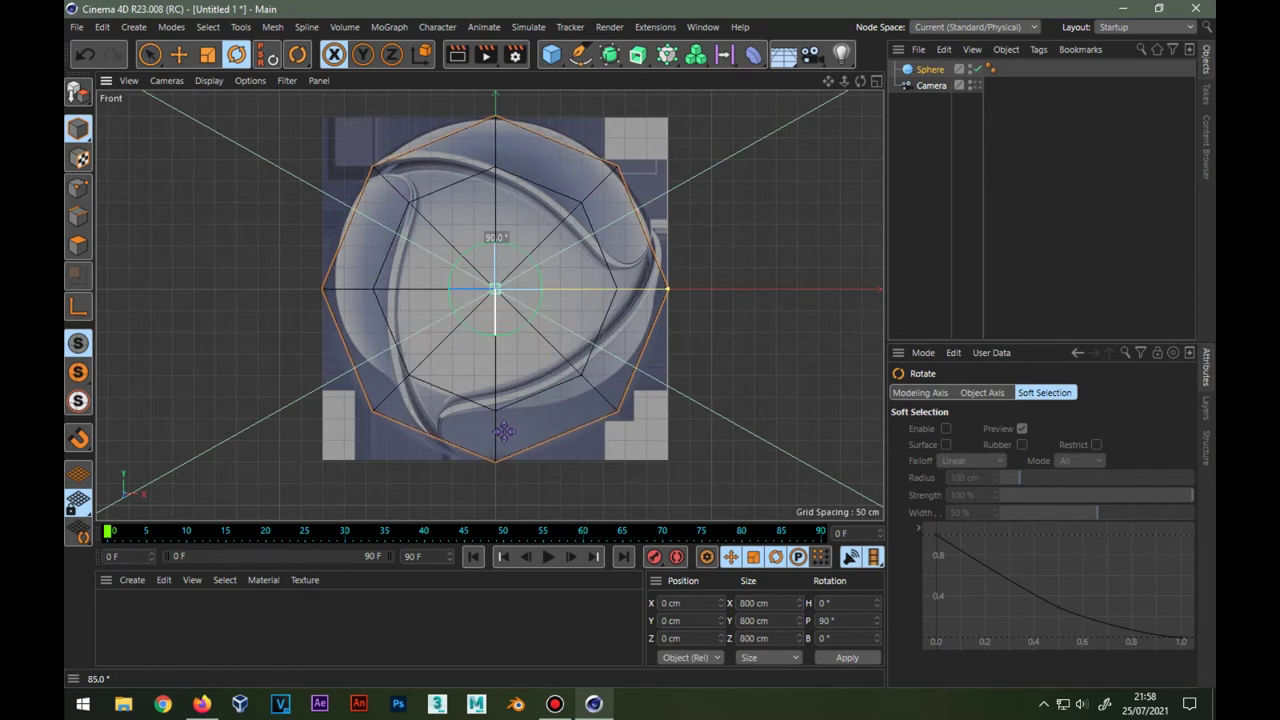
left_click(78, 92)
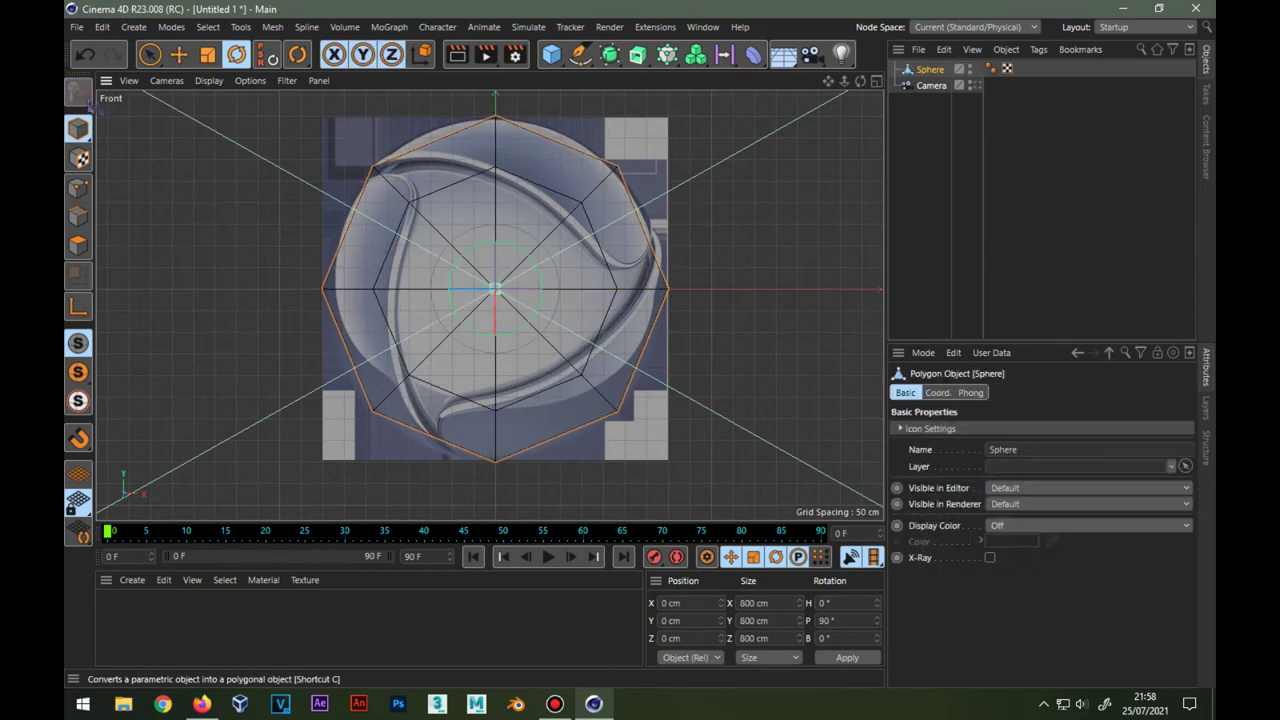
Box-select and remove the sphere's right-side points, leaving a left sliver, then add a Subdivision Surface.
left_click(78, 190)
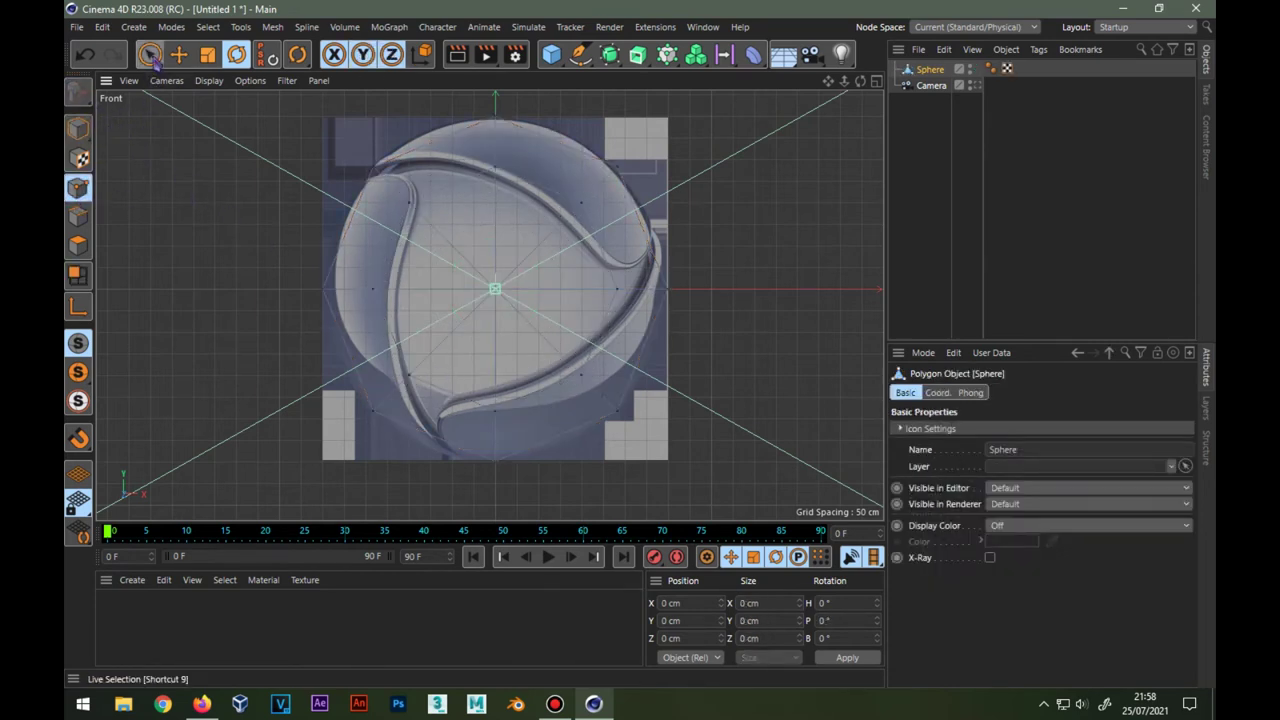
left_click(155, 60)
left_click(237, 105)
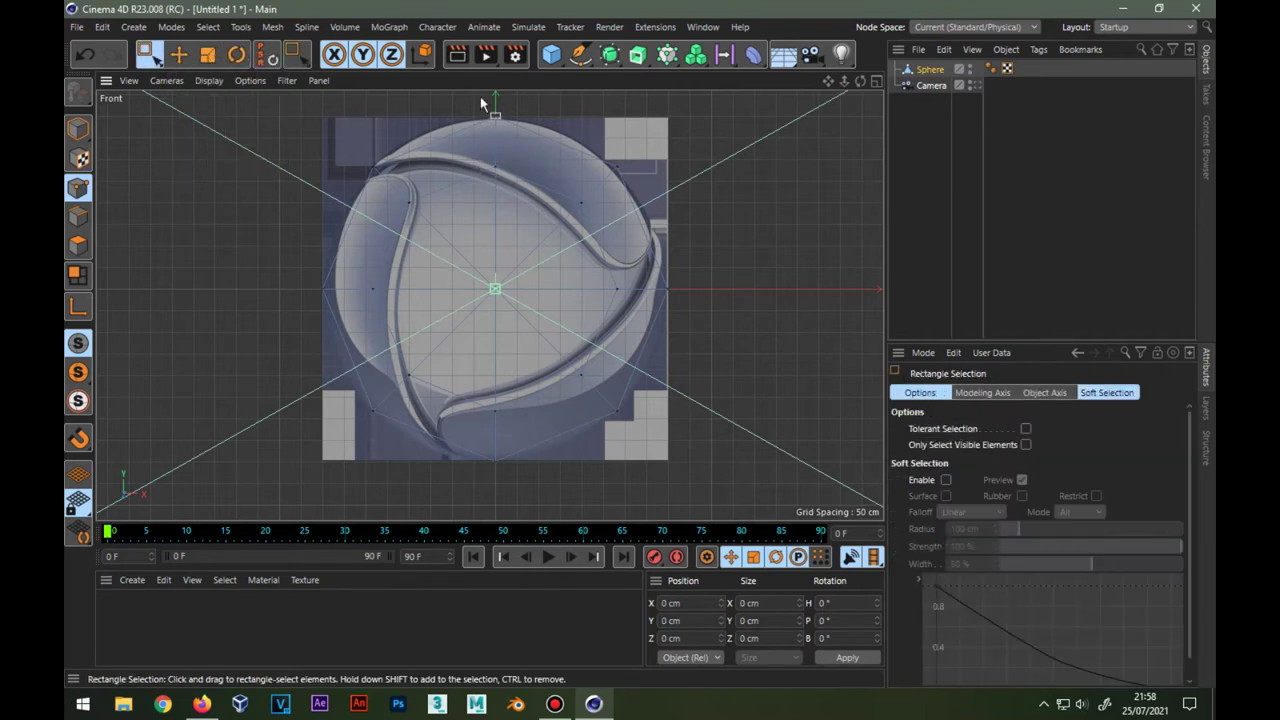
mouse_move(486, 95)
left_mouse_down()
mouse_move(534, 222)
mouse_move(664, 246)
left_mouse_up()
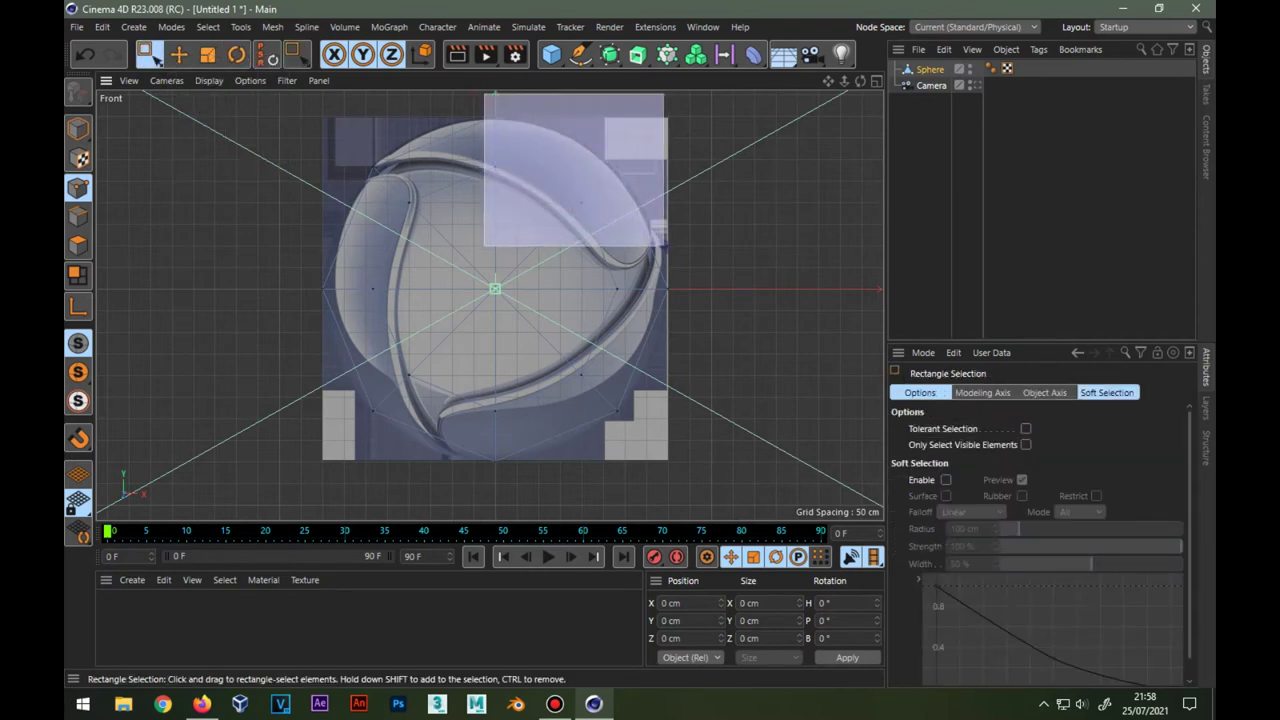
left_click_drag(575, 248, 736, 342)
mouse_move(546, 345)
left_mouse_down()
mouse_move(637, 427)
mouse_move(617, 385)
left_mouse_up()
left_click_drag(455, 364, 547, 484)
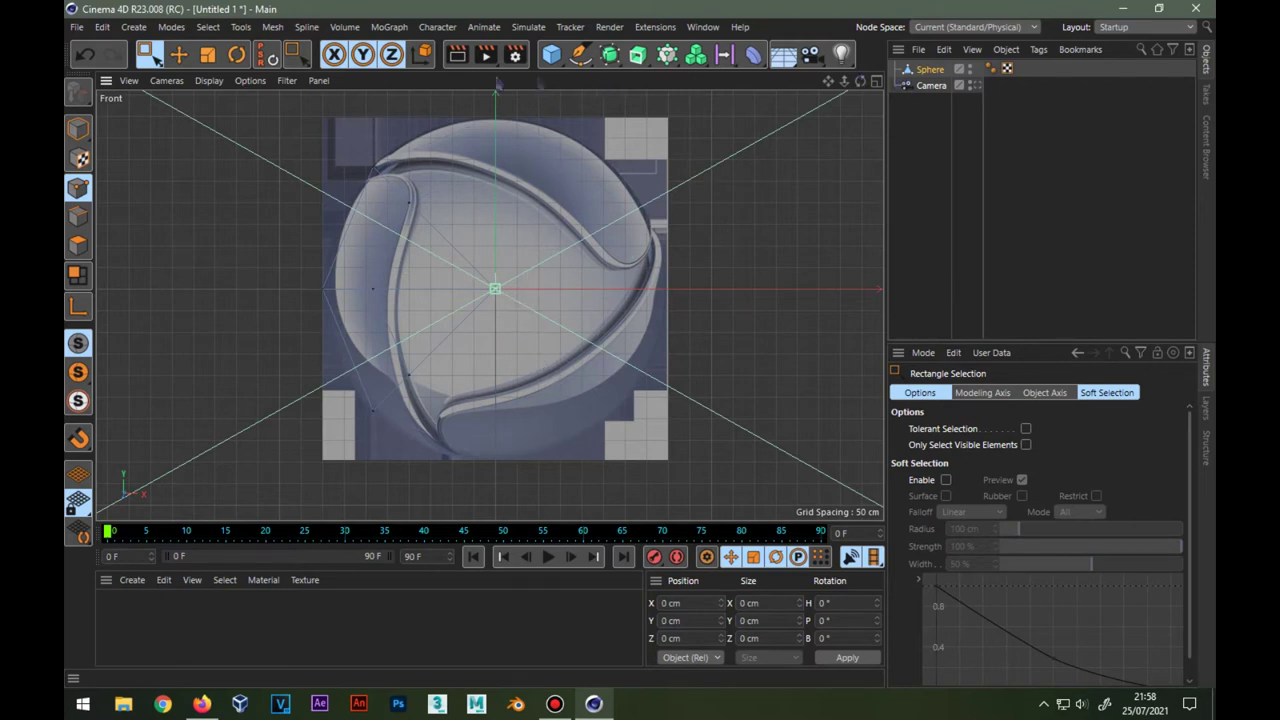
left_click(609, 54)
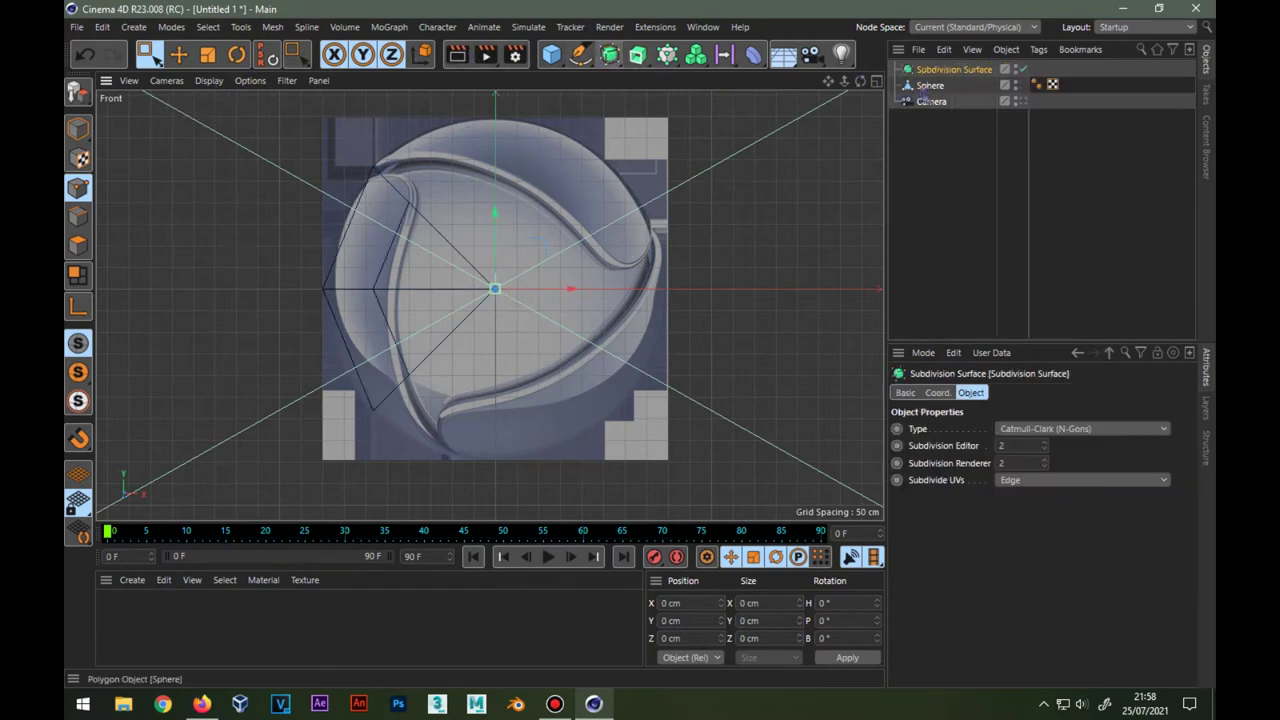
Parent the Sphere under the Subdivision Surface with editor and render levels 3.
left_click_drag(948, 85, 952, 69)
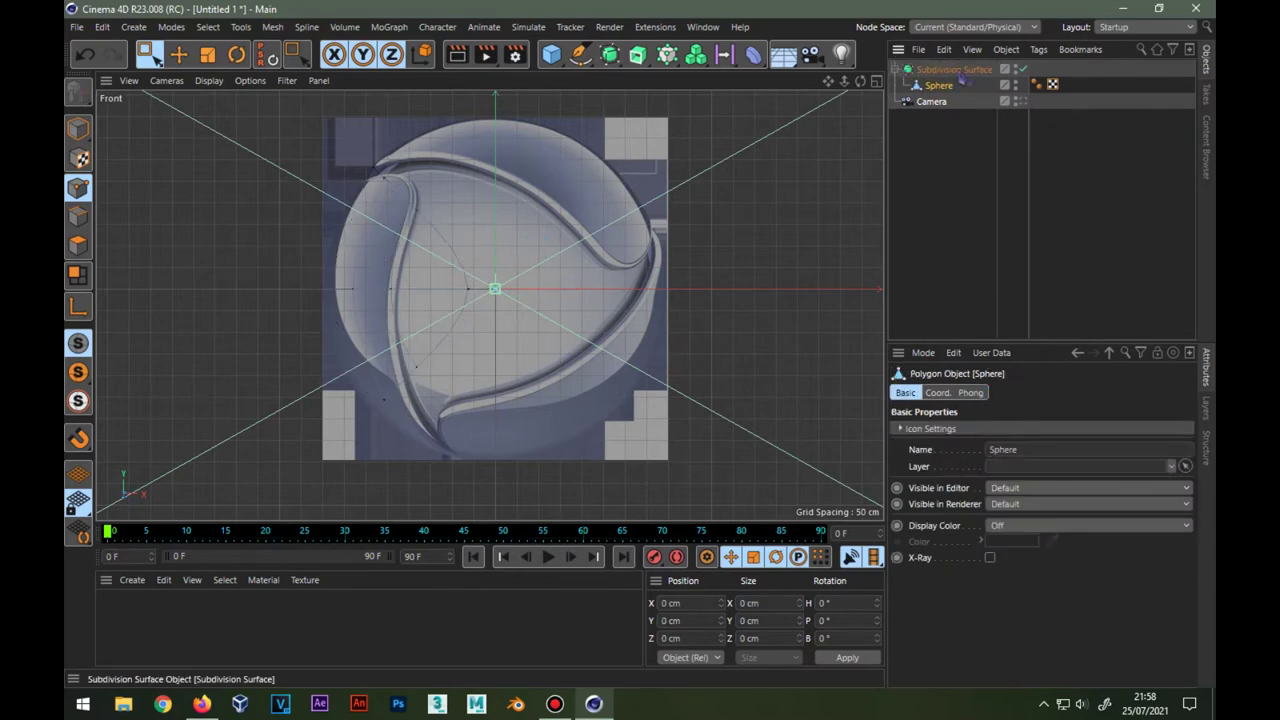
left_click(1044, 442)
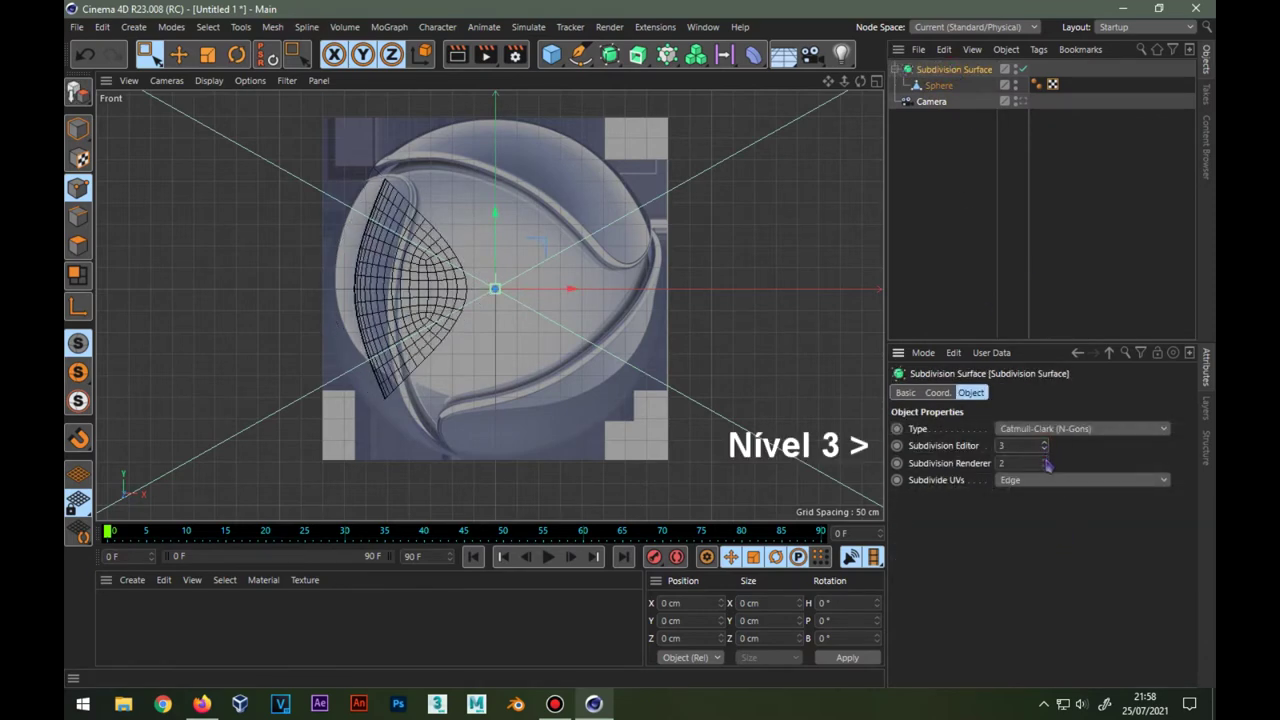
left_click(1044, 459)
In Perspective view, bake the subdivision, pull the Sphere out, and delete the empty Null.
middle_click(532, 322)
middle_click(327, 208)
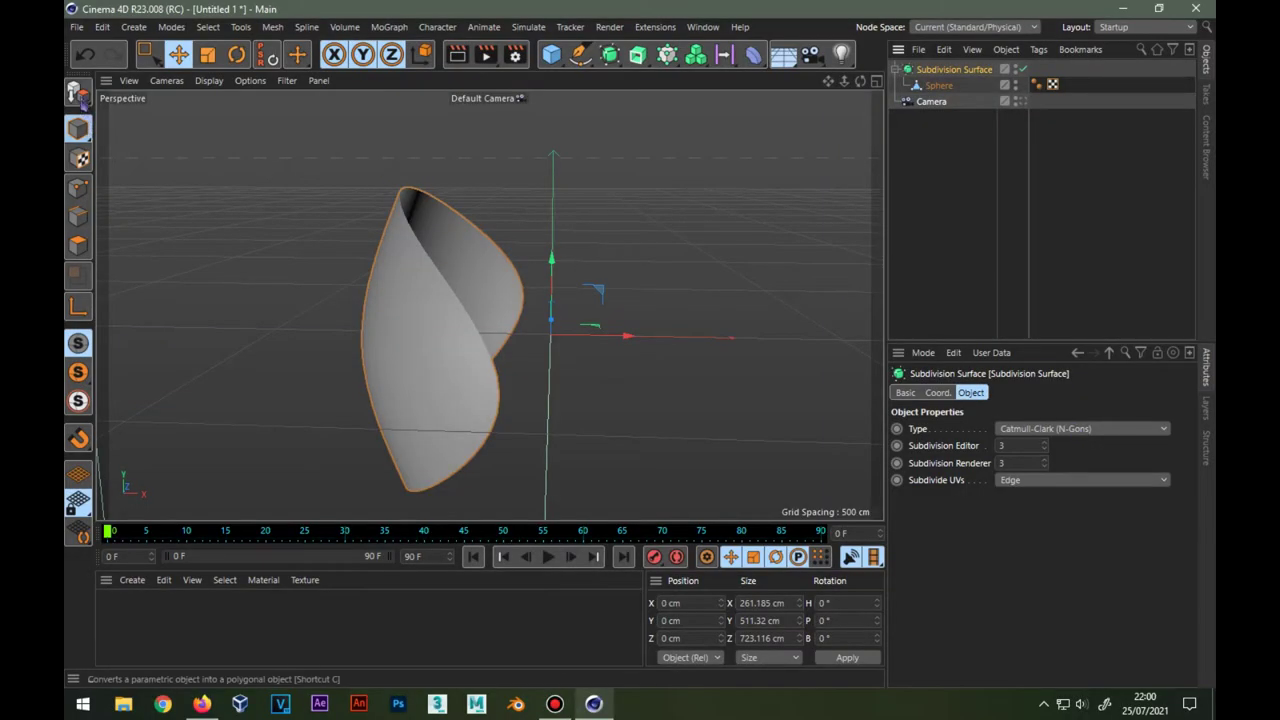
left_click(78, 92)
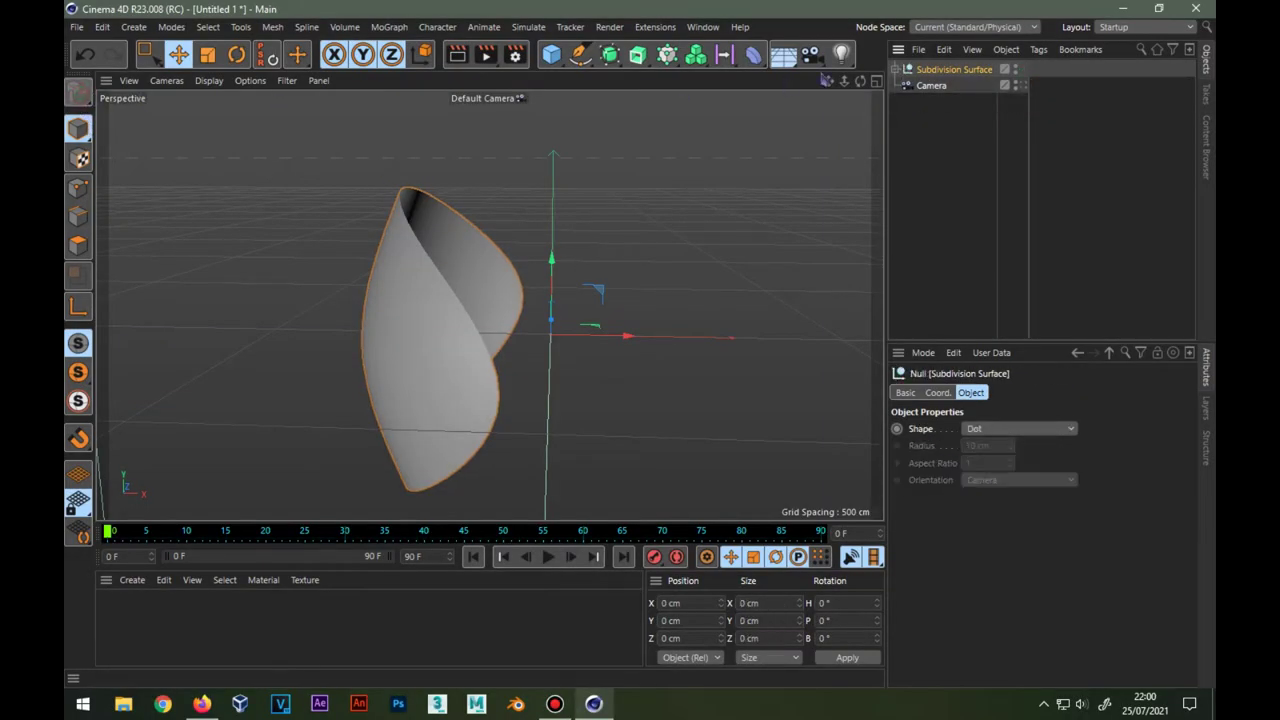
left_click_drag(922, 86, 938, 108)
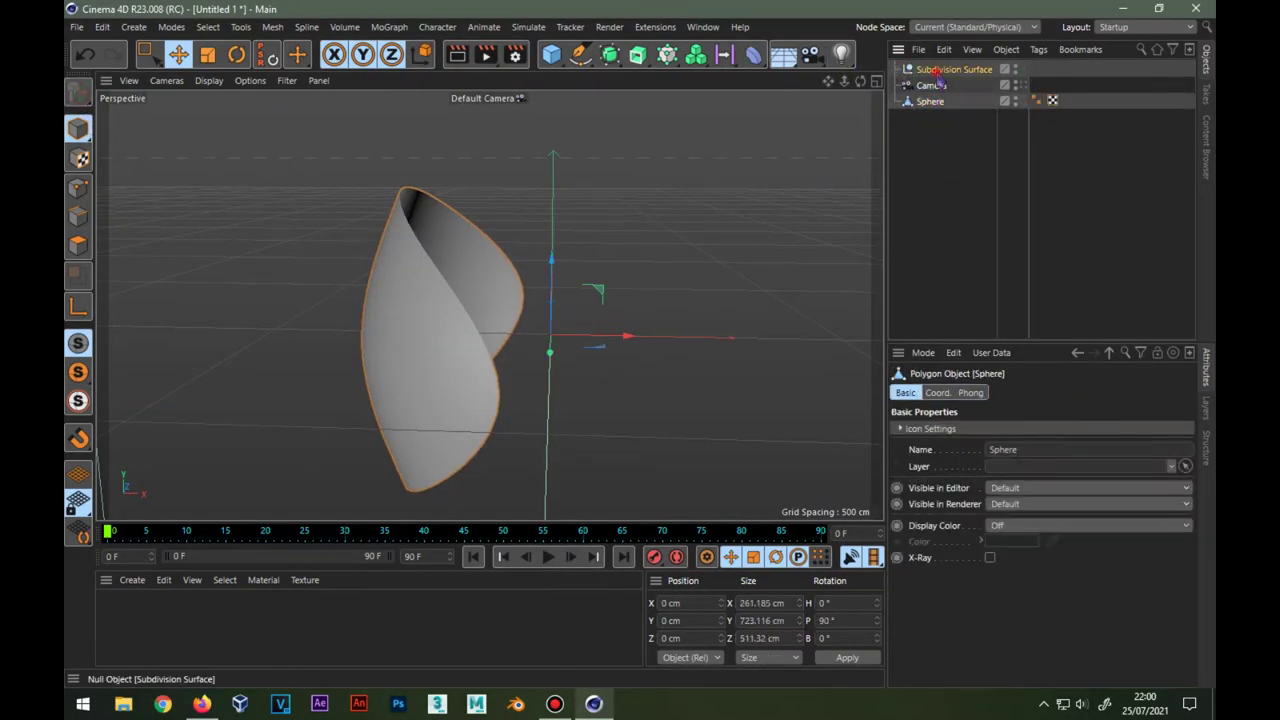
left_click(935, 69)
key("Delete")
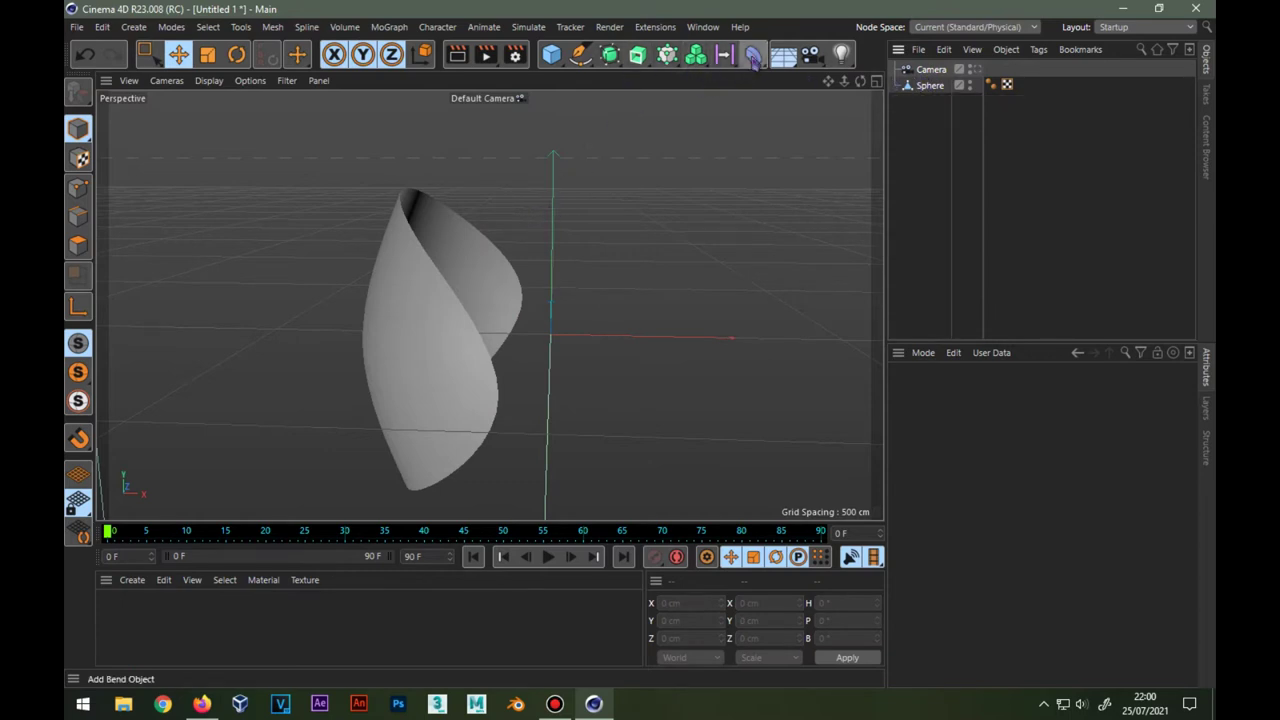
Add a Spherify deformer under the Sphere and fit its radius to 461.671 cm.
left_click(753, 58)
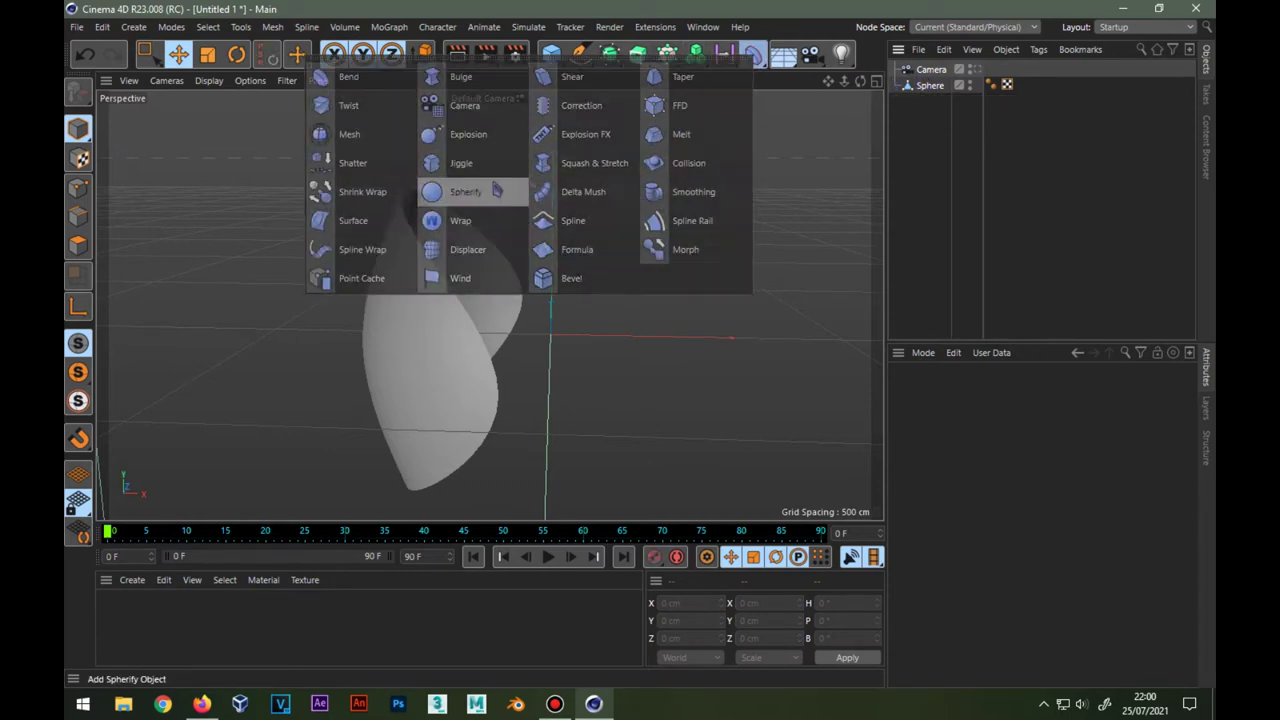
left_click(465, 191)
left_click_drag(925, 88, 927, 91)
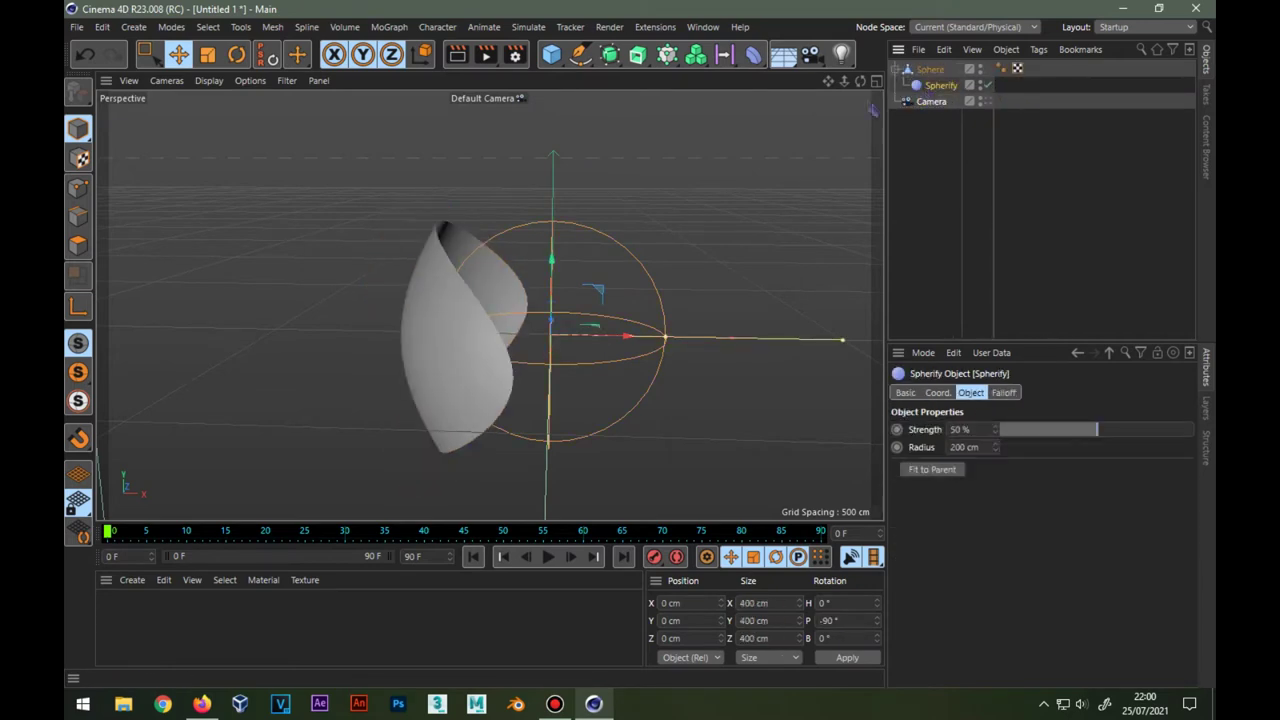
left_click(930, 470)
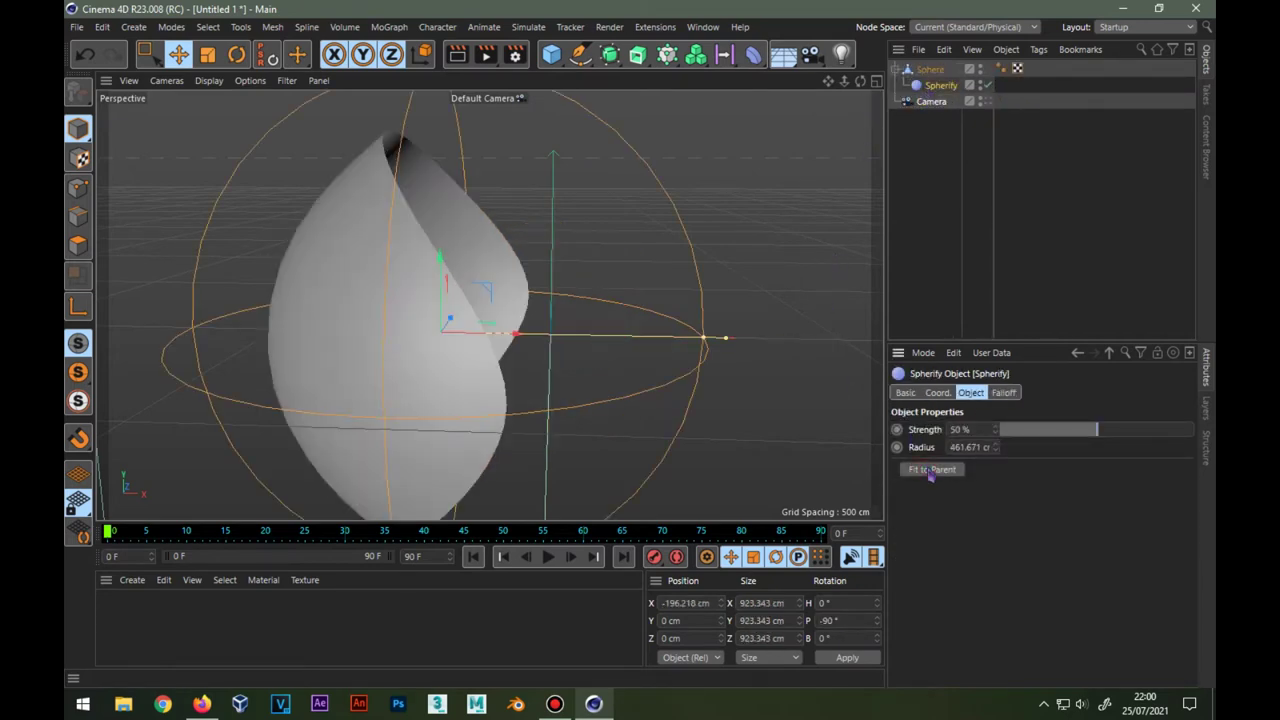
Move the Spherify to X 137.854 cm, set strength 100%, and maximise the Front view.
left_click_drag(510, 334, 704, 377)
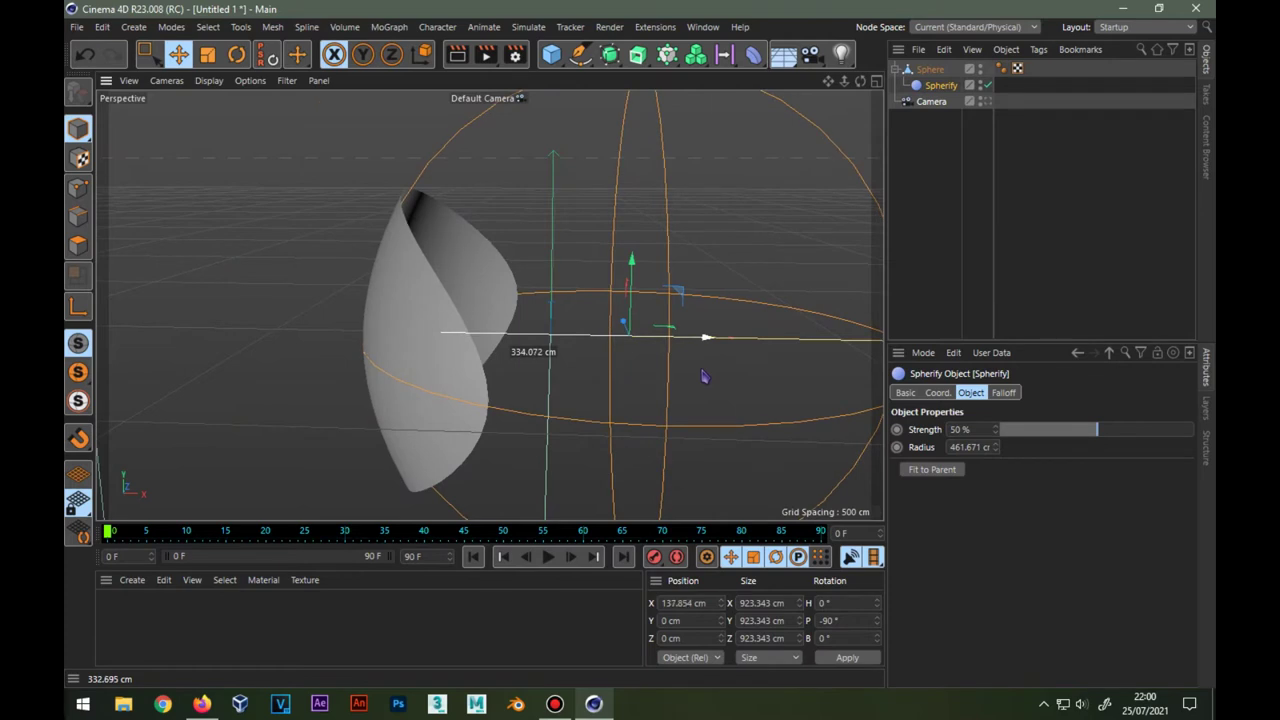
left_click_drag(704, 377, 704, 377)
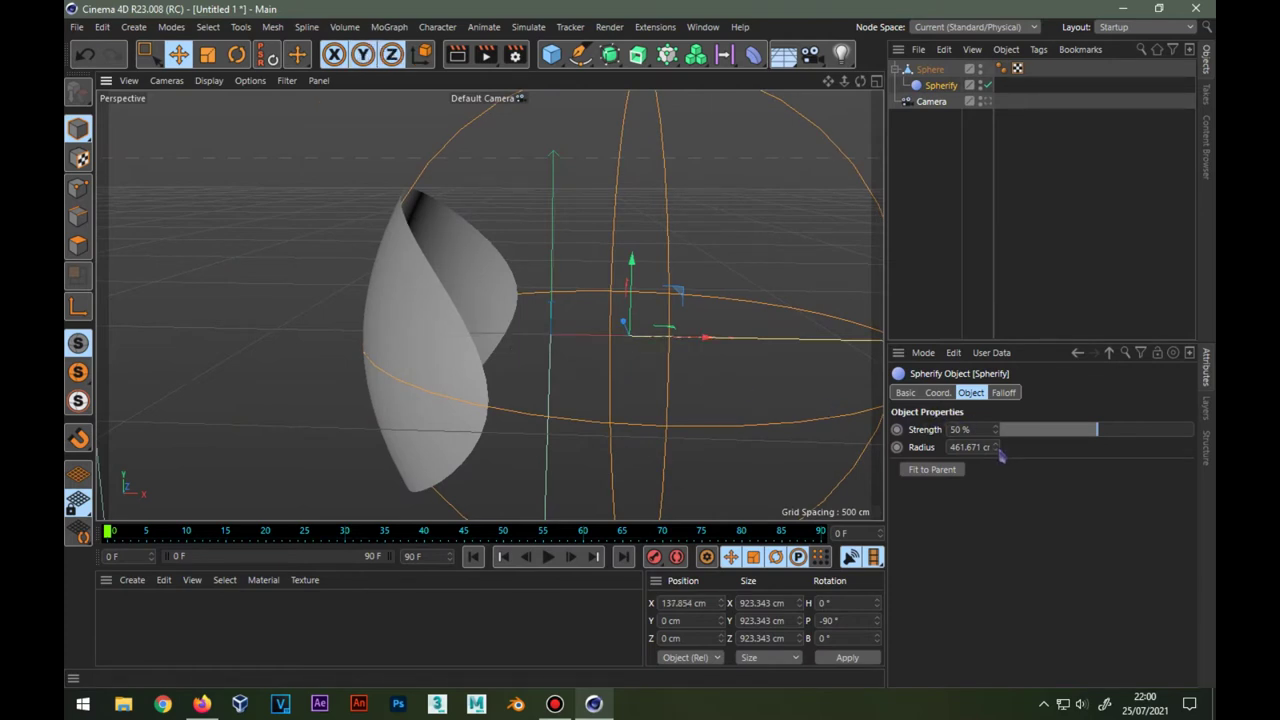
mouse_move(1097, 429)
left_mouse_down()
mouse_move(1192, 430)
mouse_move(969, 424)
mouse_move(1192, 430)
mouse_move(1168, 443)
left_mouse_up()
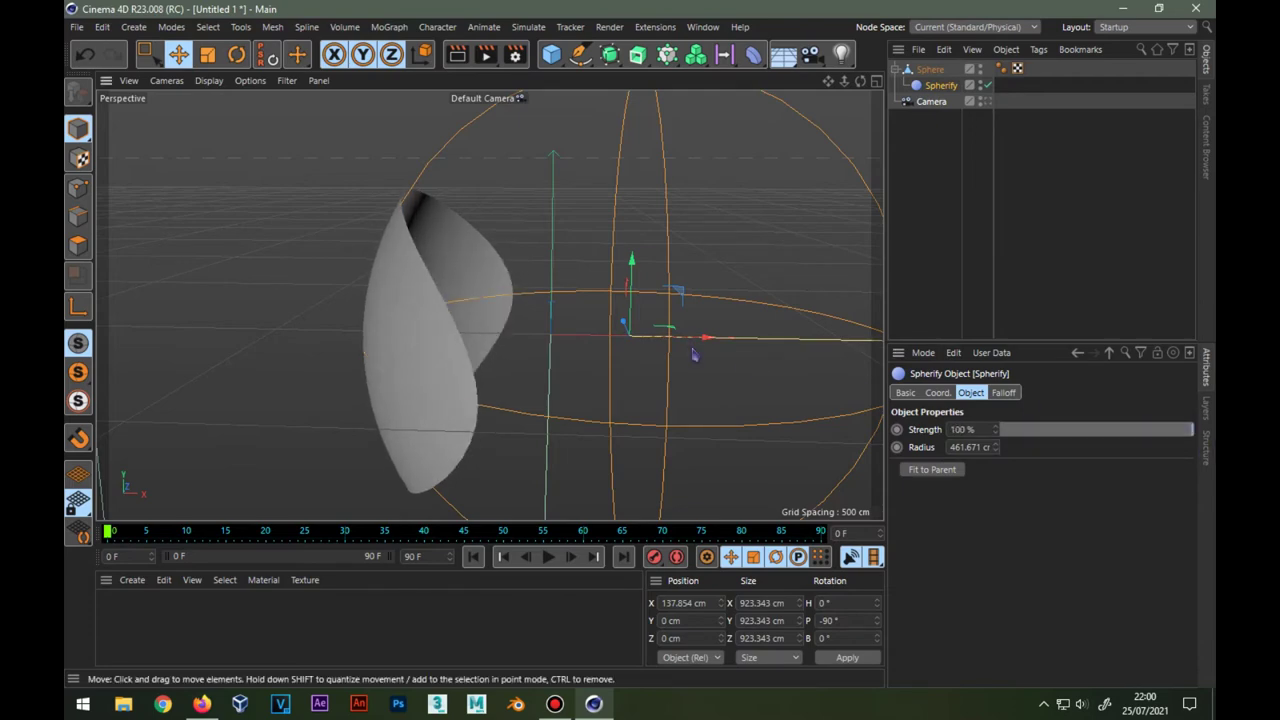
middle_click(693, 353)
middle_click(695, 384)
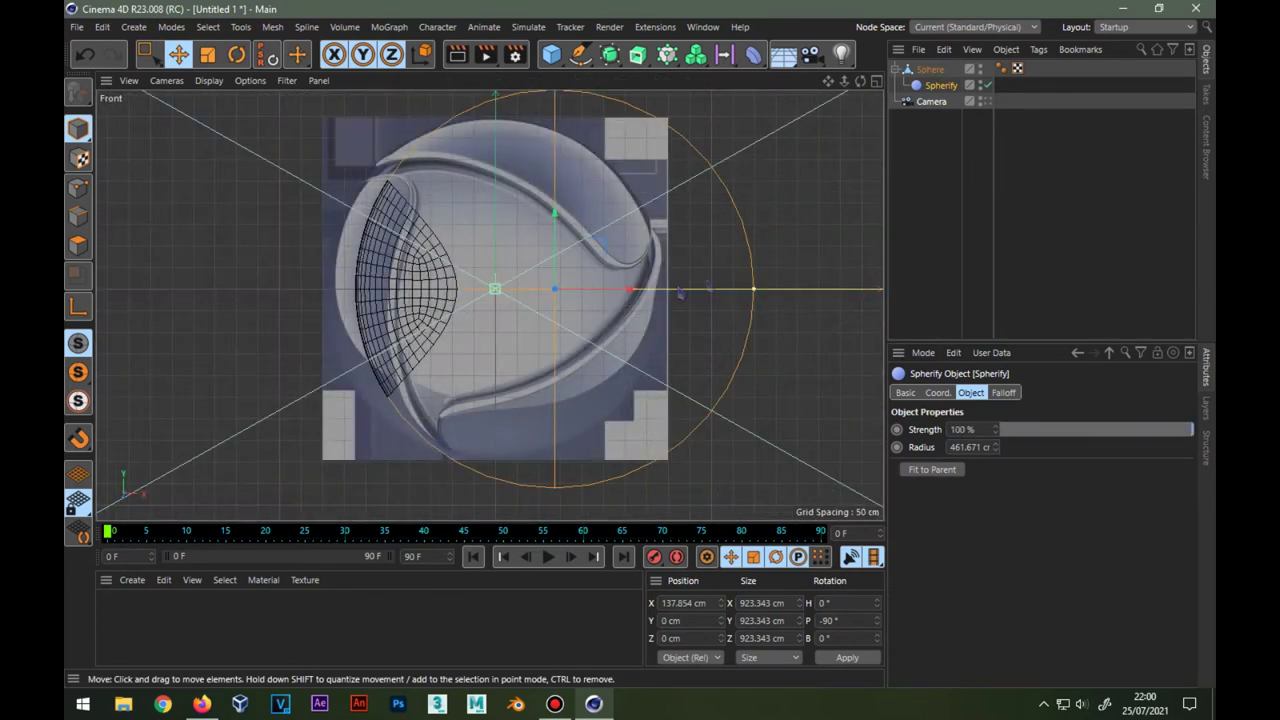
Shift the Sphere left along X and test different Spherify strengths.
left_click(929, 69)
left_click_drag(560, 295, 528, 296)
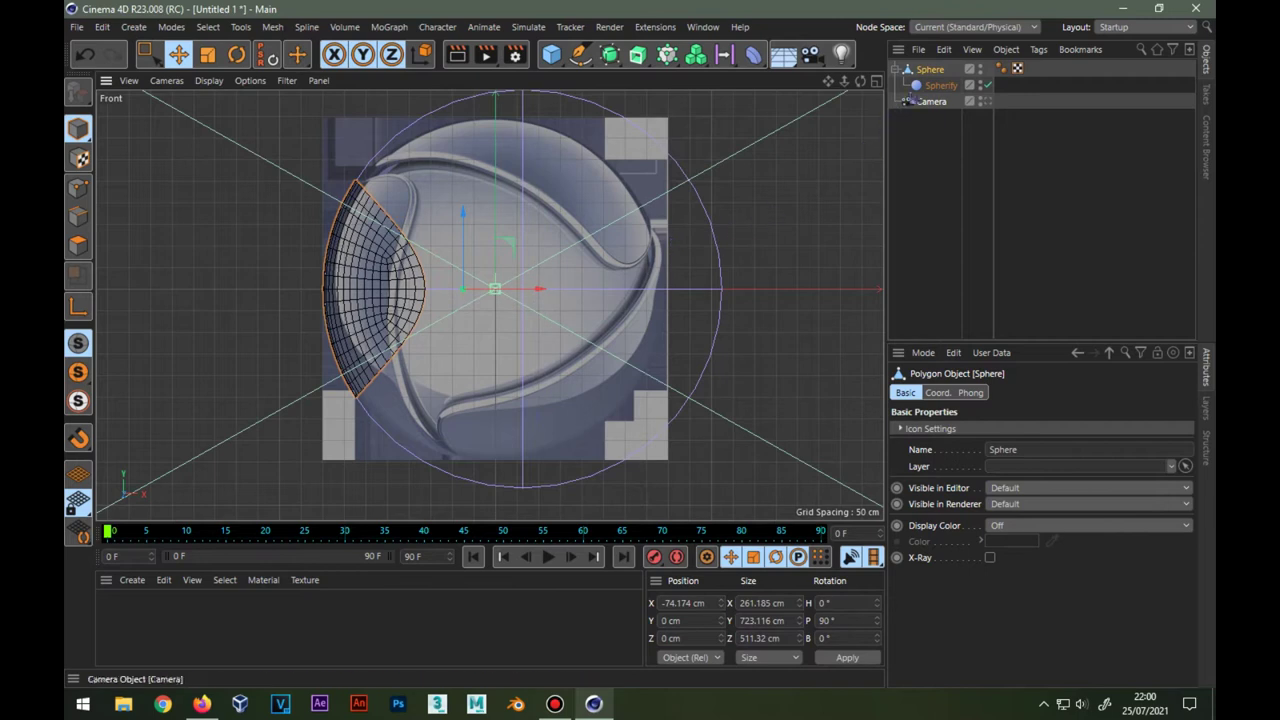
left_click(938, 85)
mouse_move(1148, 430)
left_mouse_down()
mouse_move(1106, 430)
mouse_move(1190, 430)
mouse_move(942, 424)
mouse_move(1195, 430)
left_mouse_up()
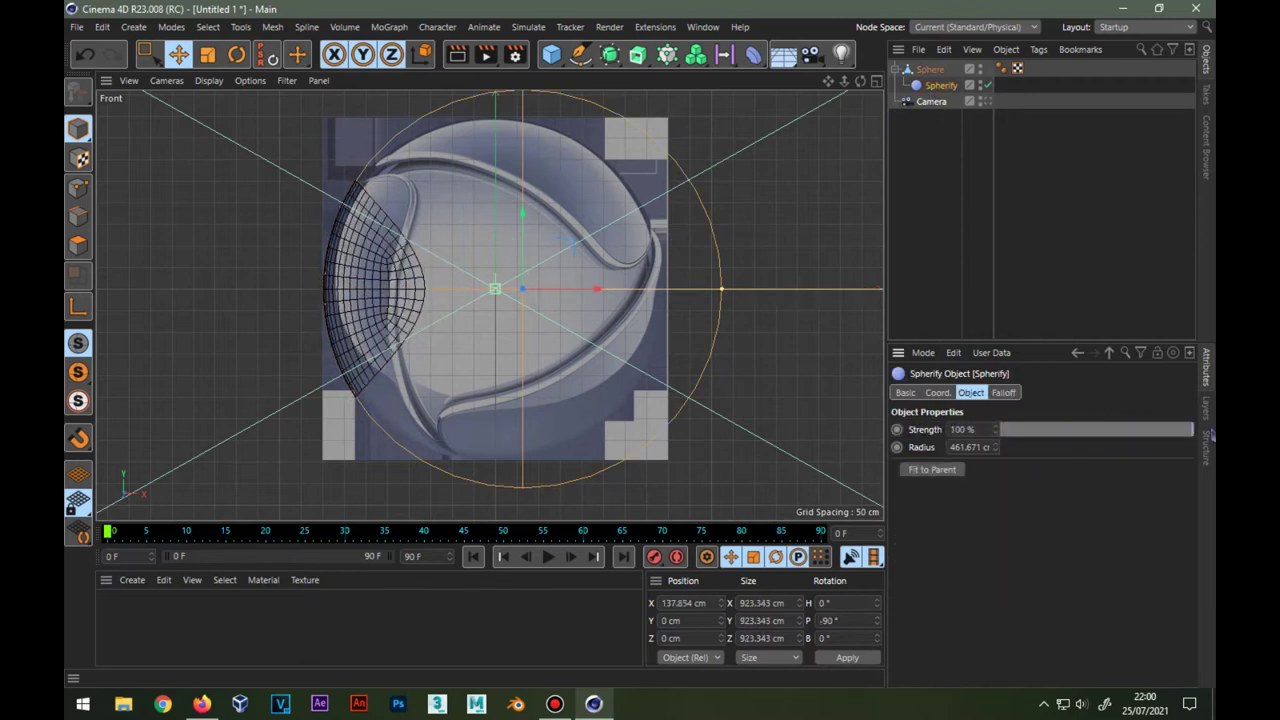
Adjust the Spherify radius to 440.639 cm to match the logo's petal curve.
left_click_drag(722, 298, 720, 290)
left_click_drag(603, 290, 594, 290)
left_click_drag(716, 290, 707, 297)
scroll(439, 284, "up", 3)
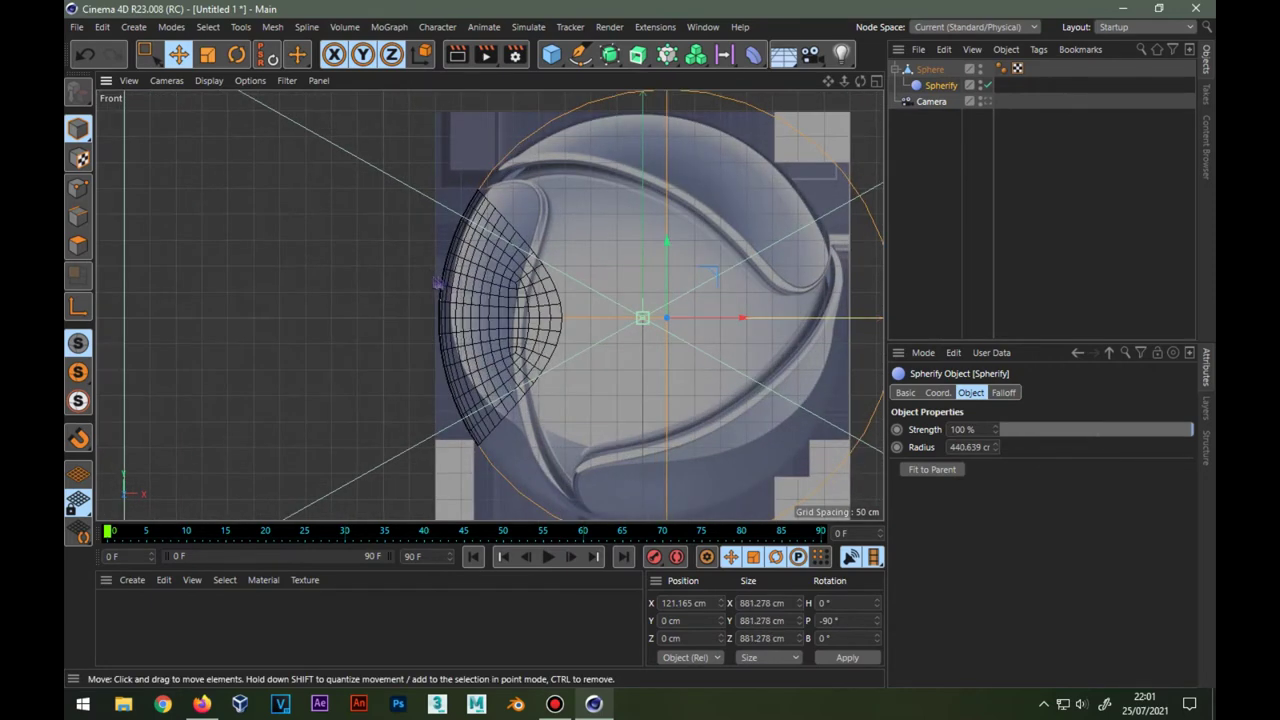
scroll(478, 282, "up", 3)
scroll(478, 282, "down", 5)
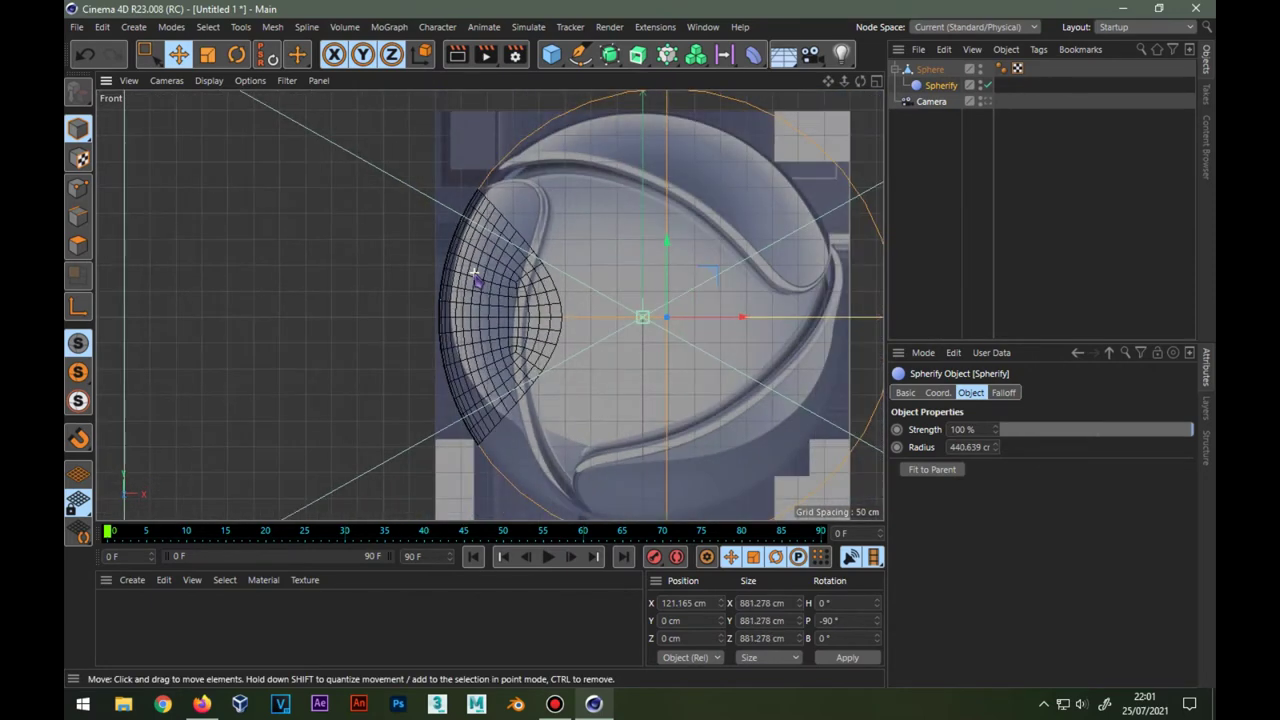
Nudge the Spherify to X 114.995 cm and return to the maximised Perspective view.
left_click_drag(745, 320, 741, 320)
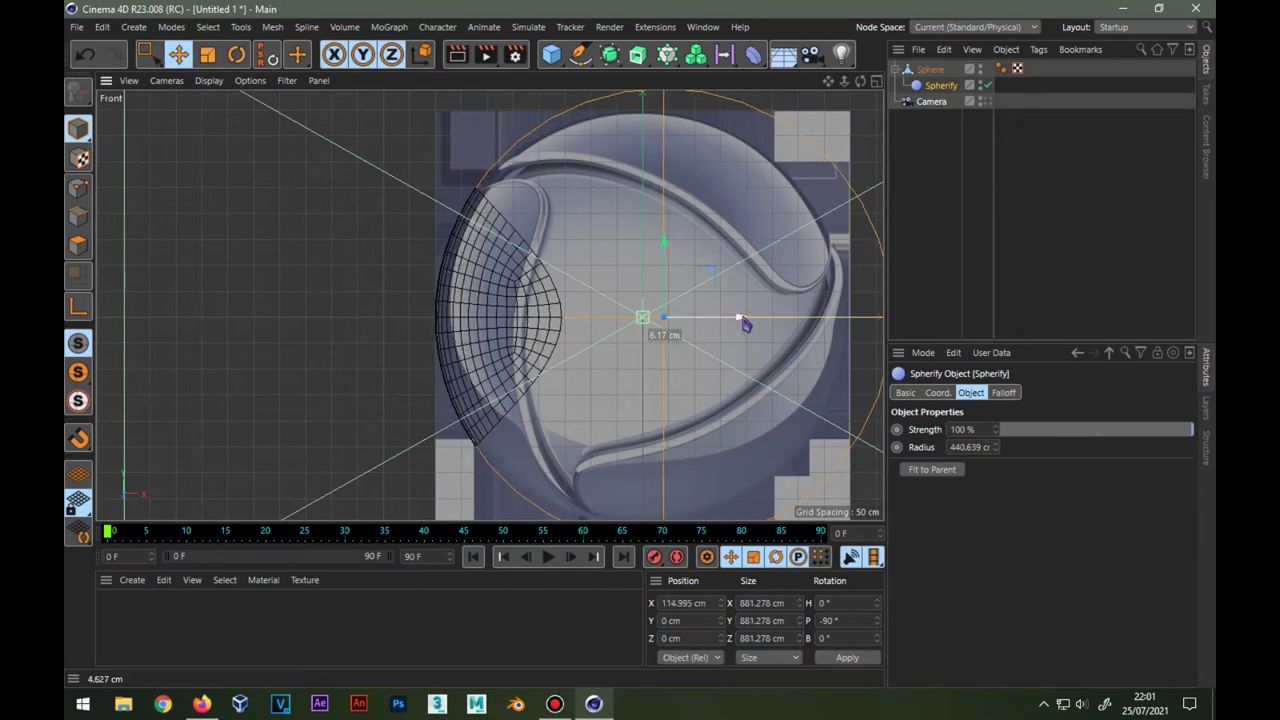
middle_click(640, 298)
middle_click(362, 208)
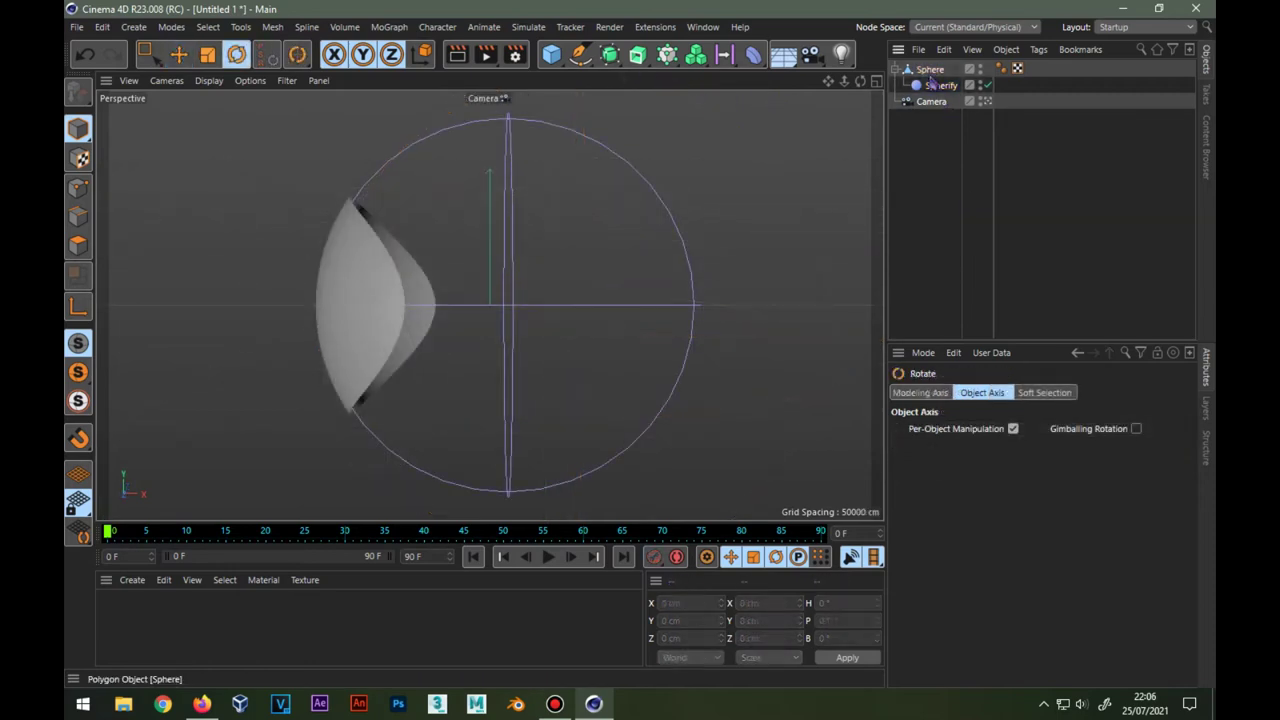
right_click(932, 79)
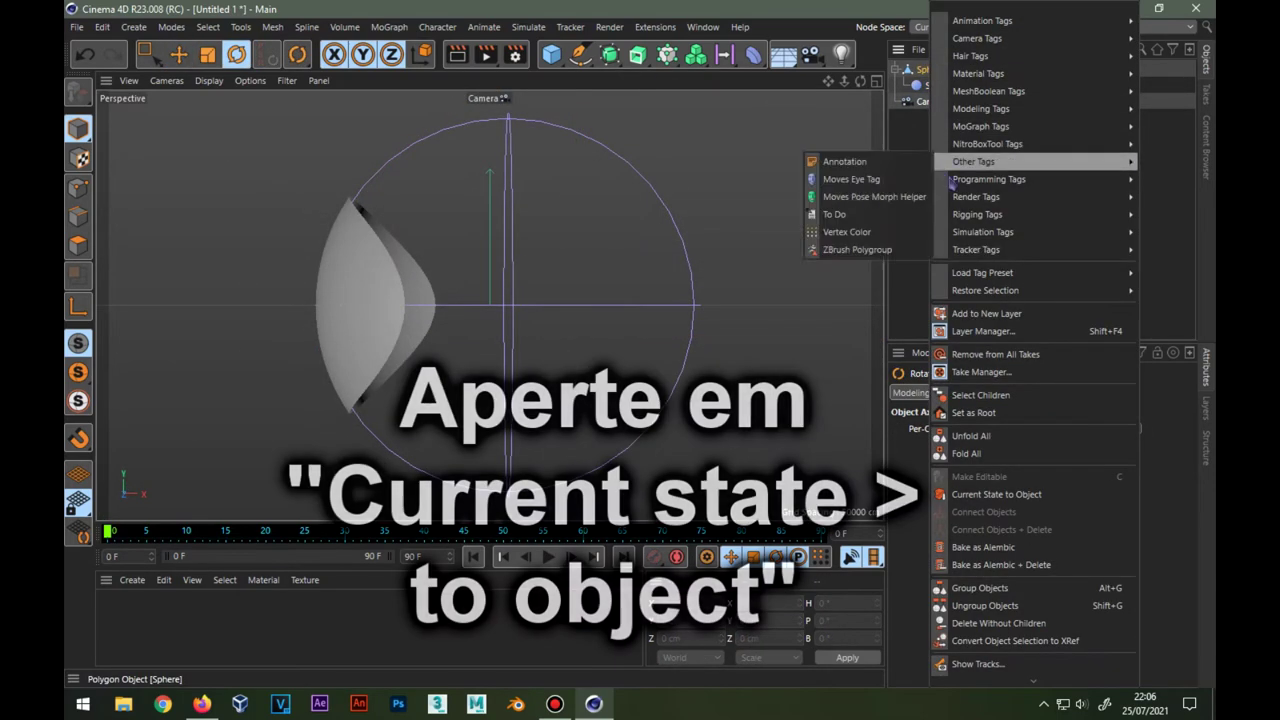
Bake the deformed petal with Current State to Object and delete the original Sphere and Spherify.
left_click(996, 494)
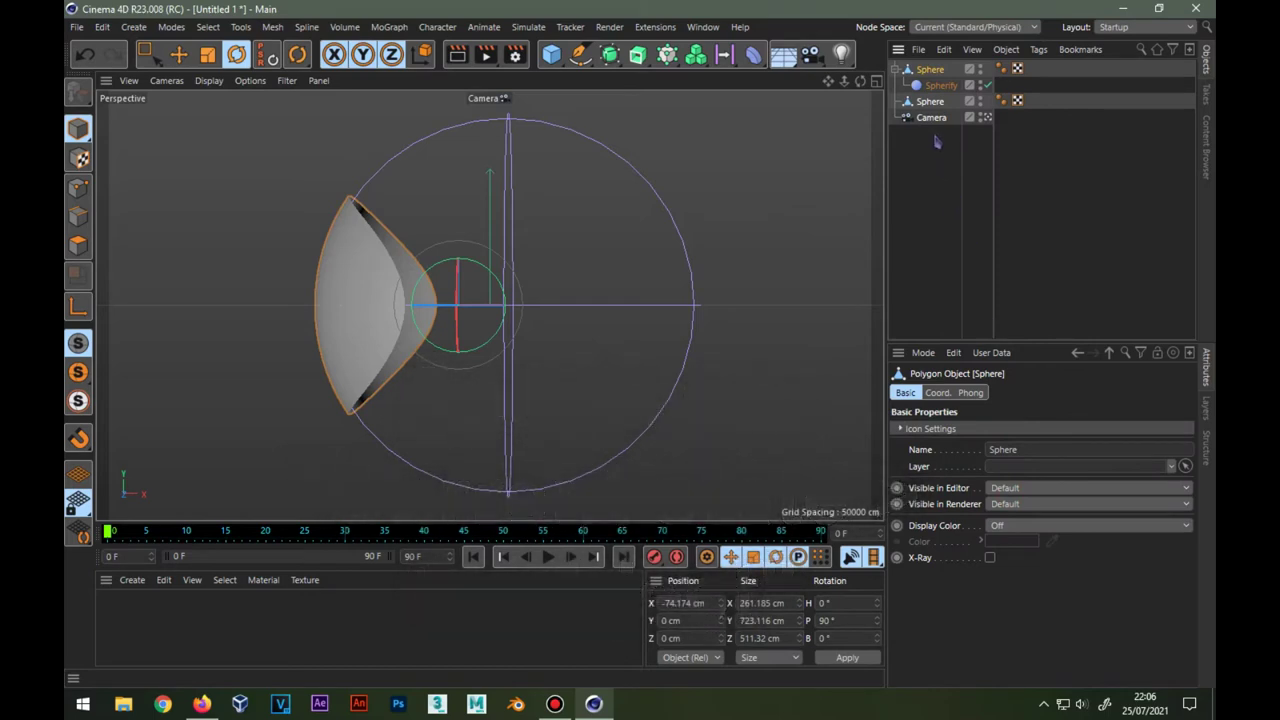
key("Delete")
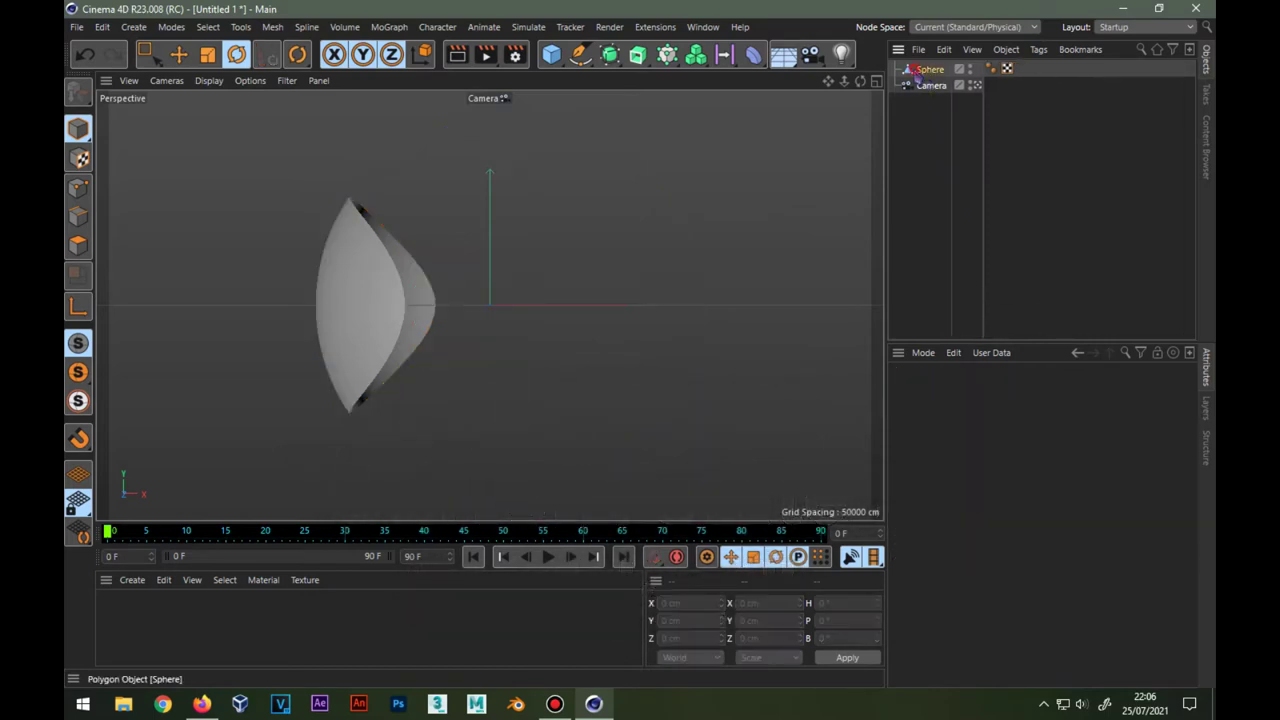
left_click(929, 69)
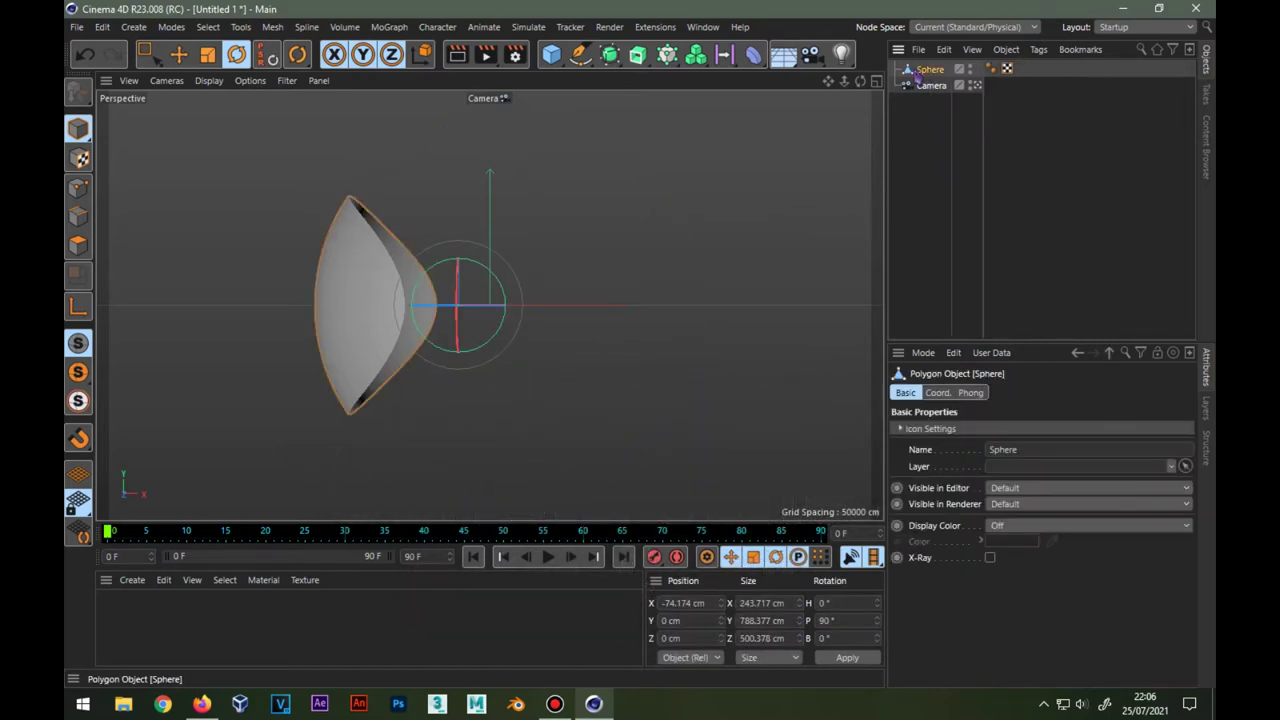
Switch to the Default Camera, orbit around the petal, and select all its polygons.
left_click(975, 85)
mouse_move(480, 300)
left_mouse_down("alt")
mouse_move(430, 290)
mouse_move(489, 303)
left_mouse_up("alt")
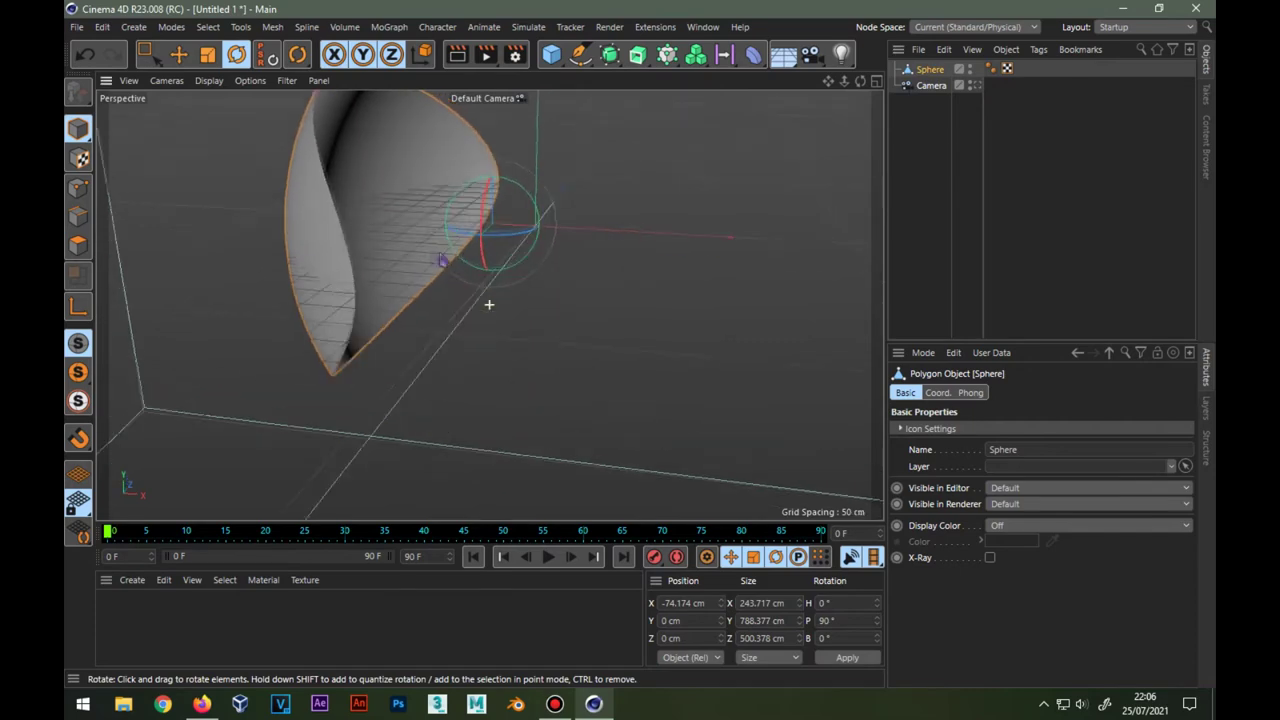
left_click(80, 245)
key("ctrl+a")
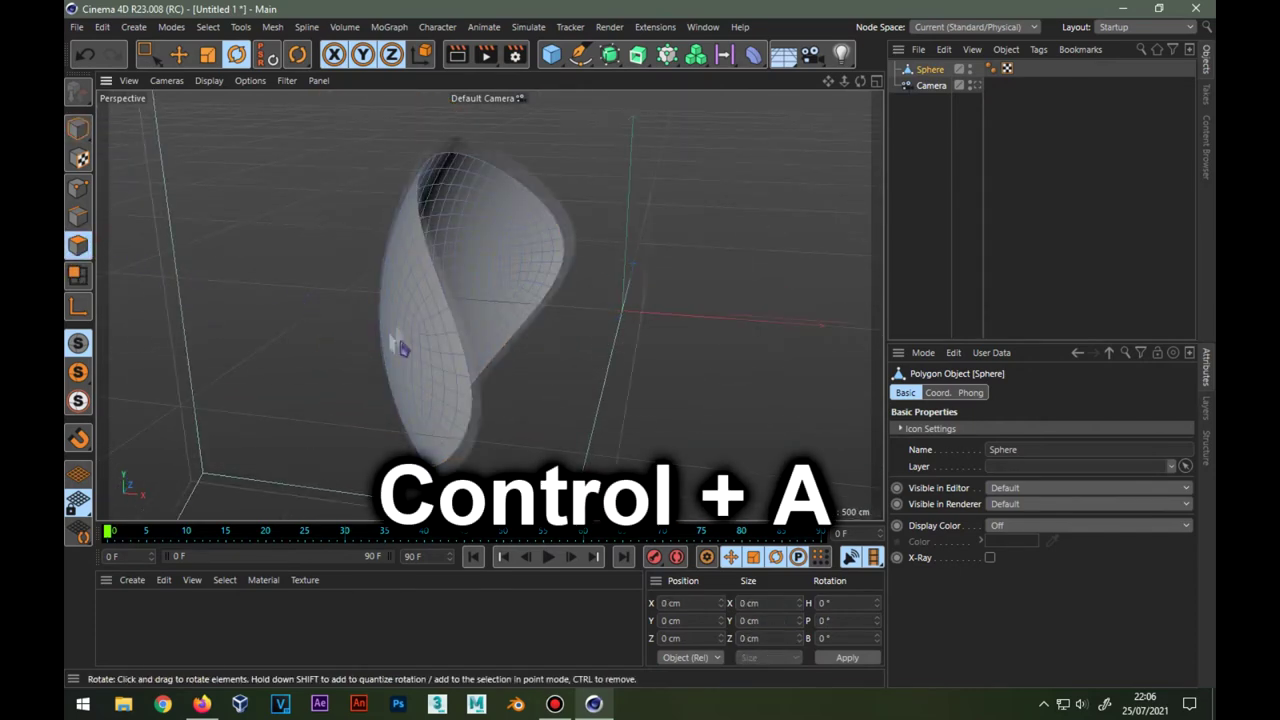
Extrude all the petal's polygons by a 24 cm offset to give the shell thickness.
left_click_drag(400, 349, 457, 314, "alt")
key("ctrl+a")
right_click(505, 208)
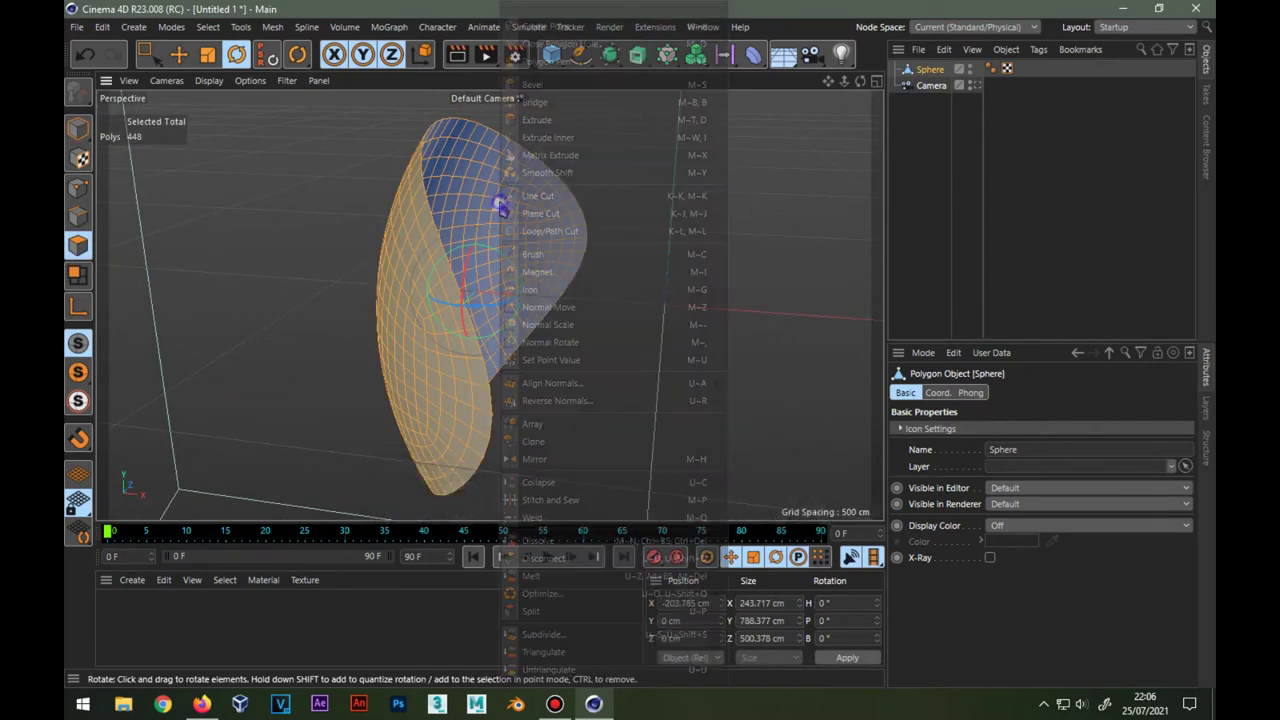
left_click(540, 121)
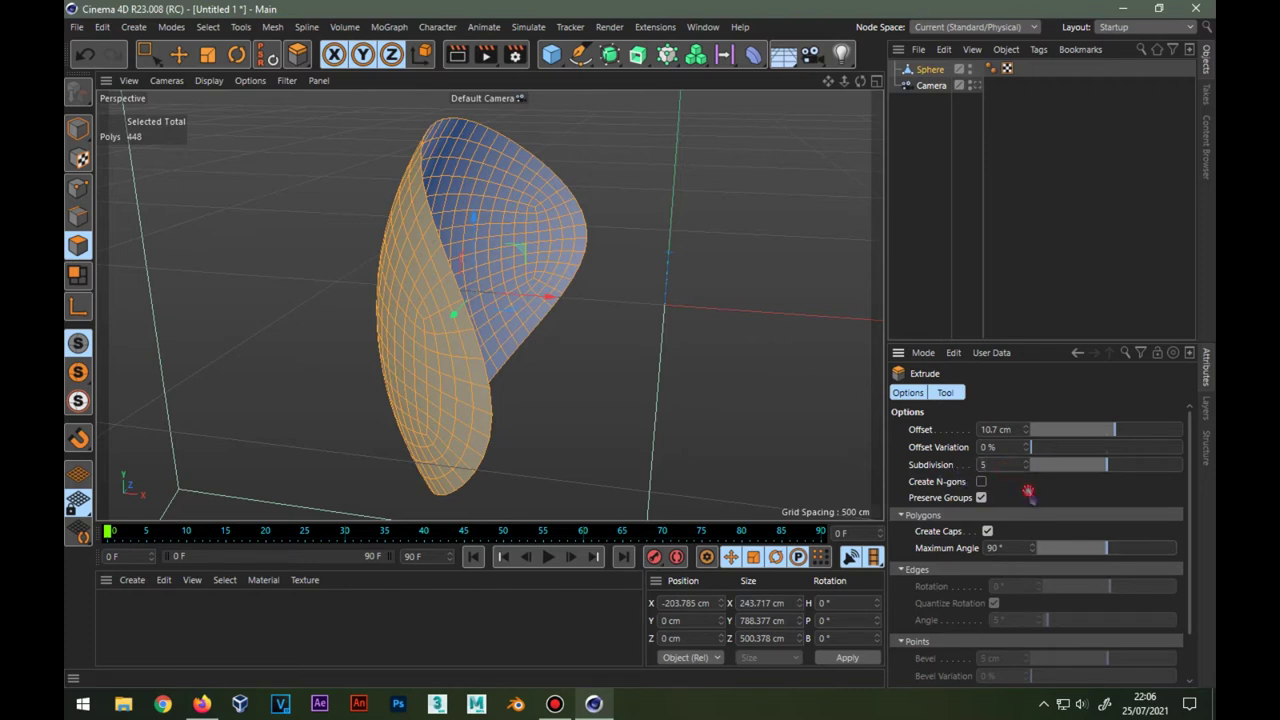
mouse_move(538, 283)
left_mouse_down()
mouse_move(590, 283)
mouse_move(491, 300)
mouse_move(500, 335)
left_mouse_up()
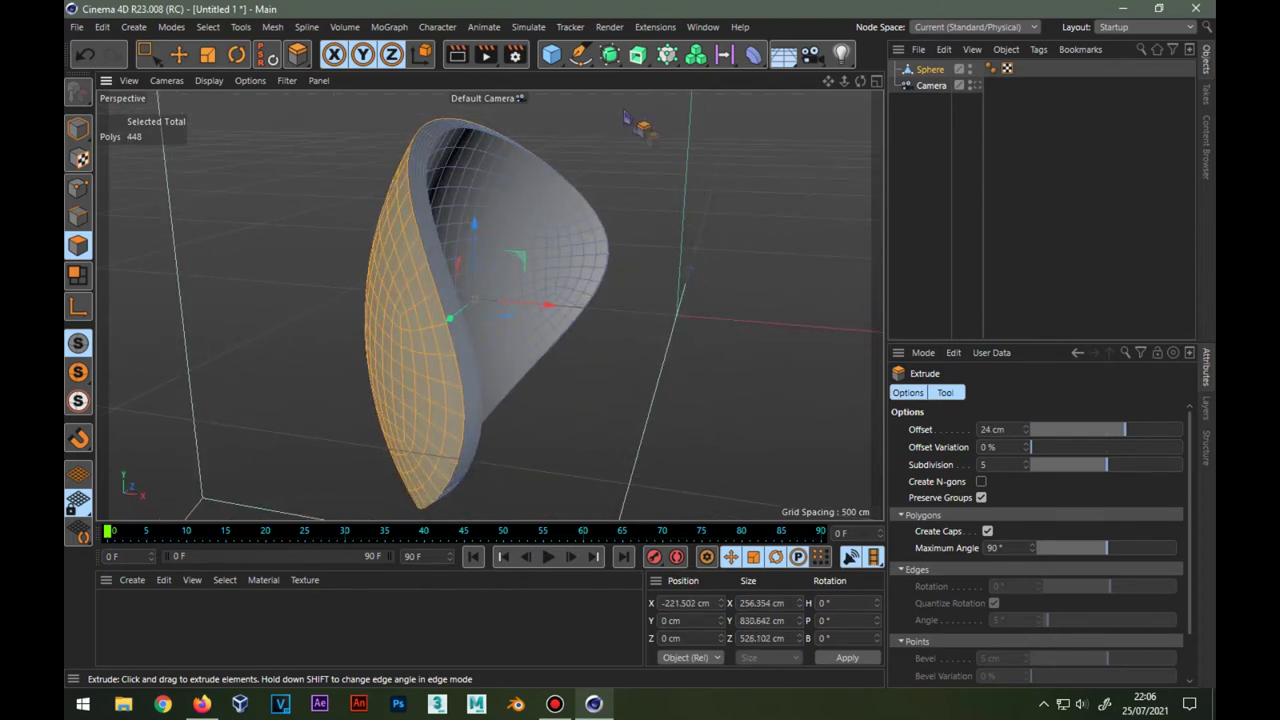
Nest the extruded Sphere under a new Subdivision Surface at editor and render level 3.
left_click(610, 55, "alt")
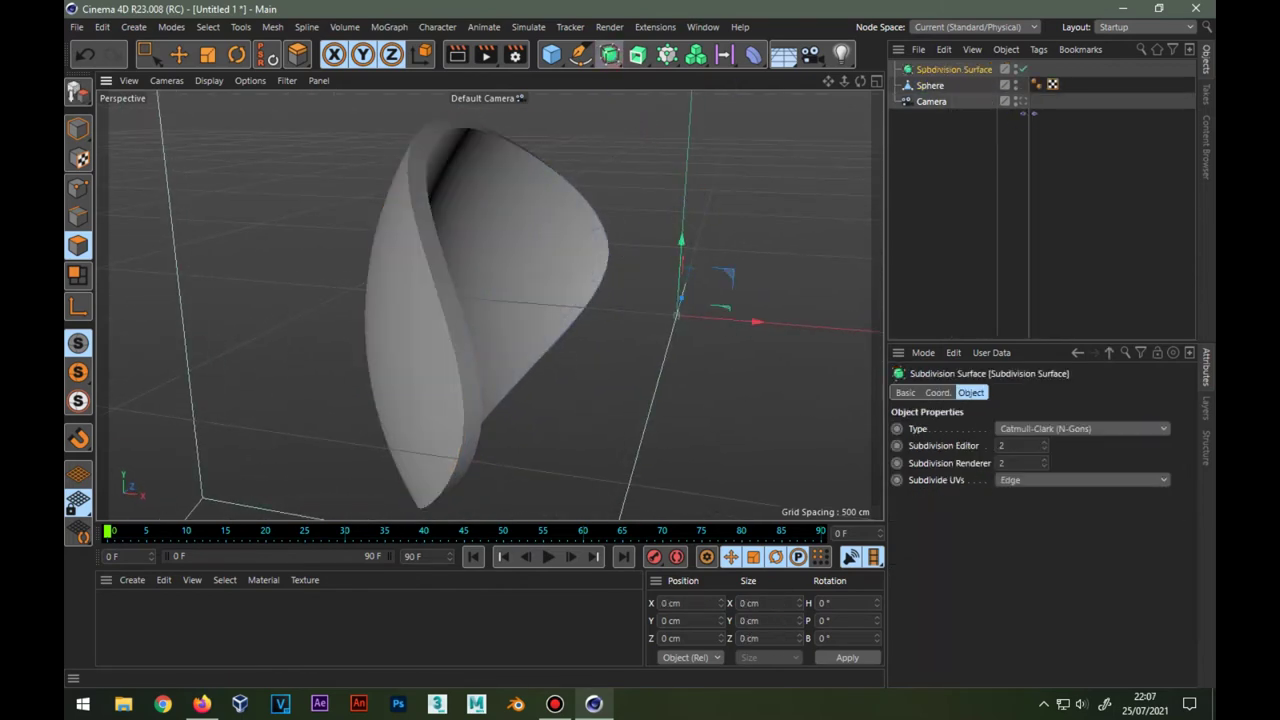
left_click(930, 85)
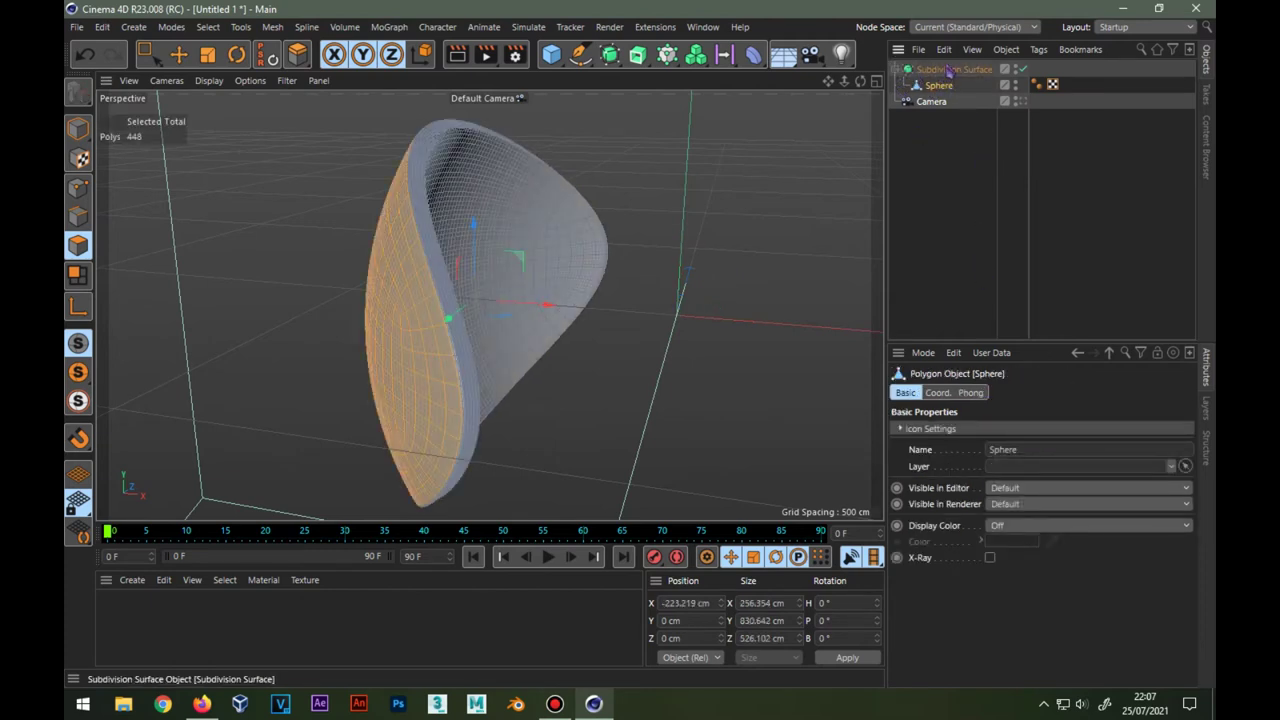
left_click(948, 70)
Maximise the Front view and bring up its shading options.
middle_click(531, 284)
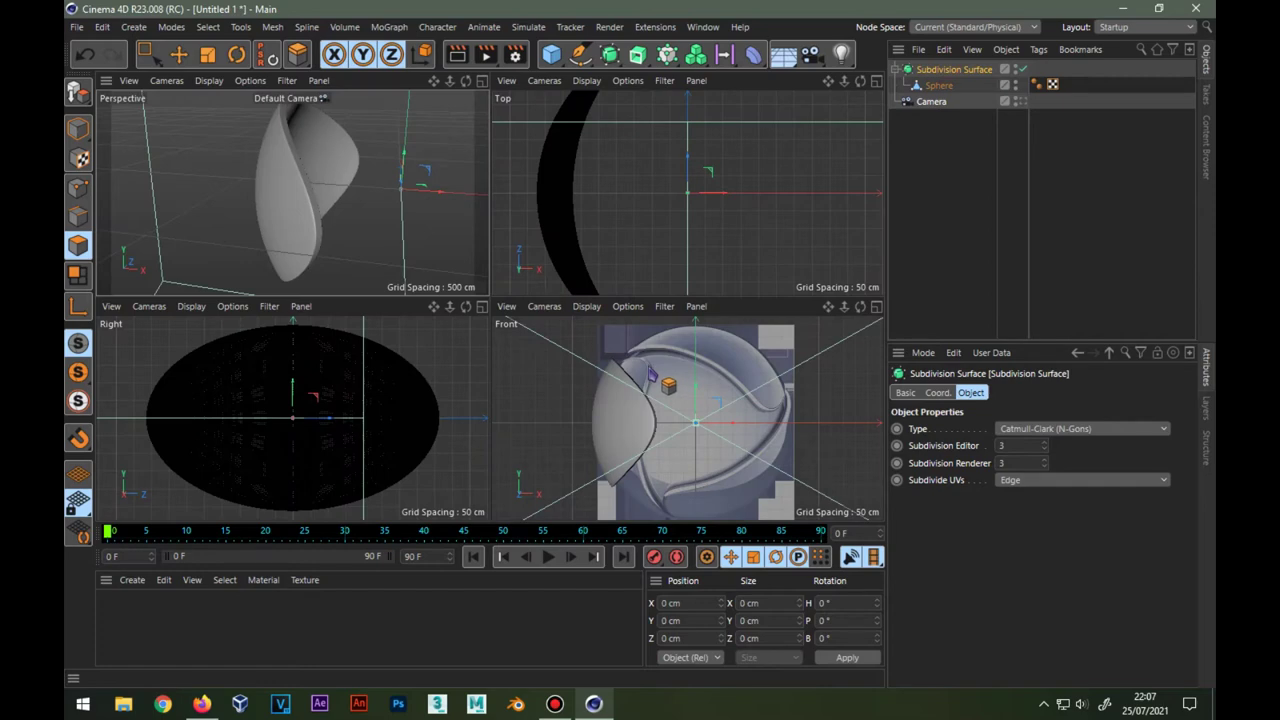
middle_click(650, 374)
left_click(209, 81)
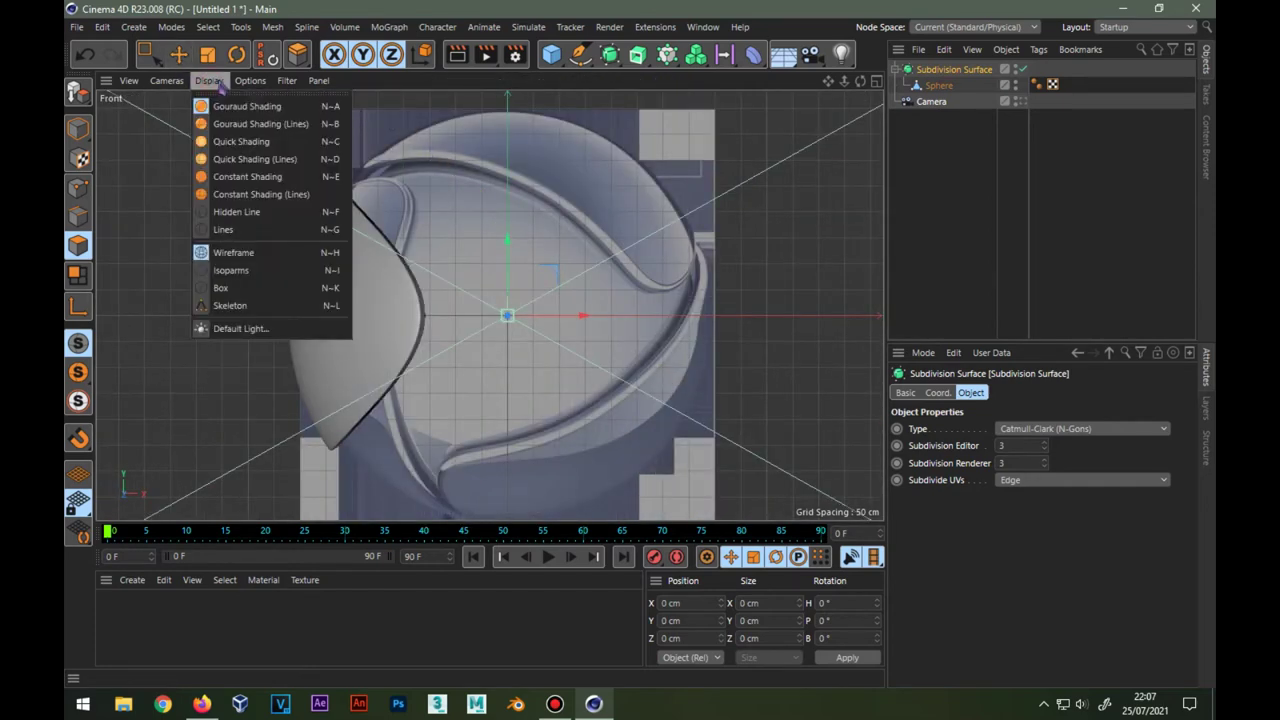
Turn on Gouraud Shading (Lines) and rotate the petal copies 120° apart on the bank axis.
left_click(255, 124)
key("e")
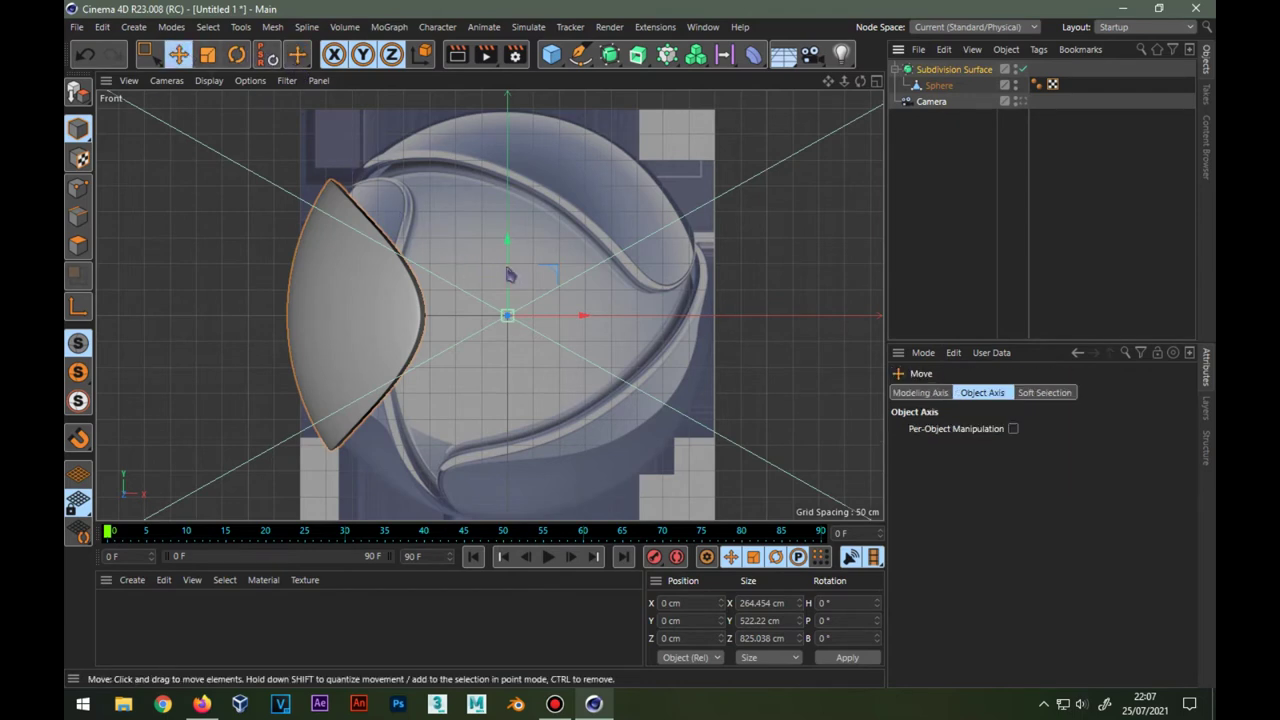
left_click(236, 54)
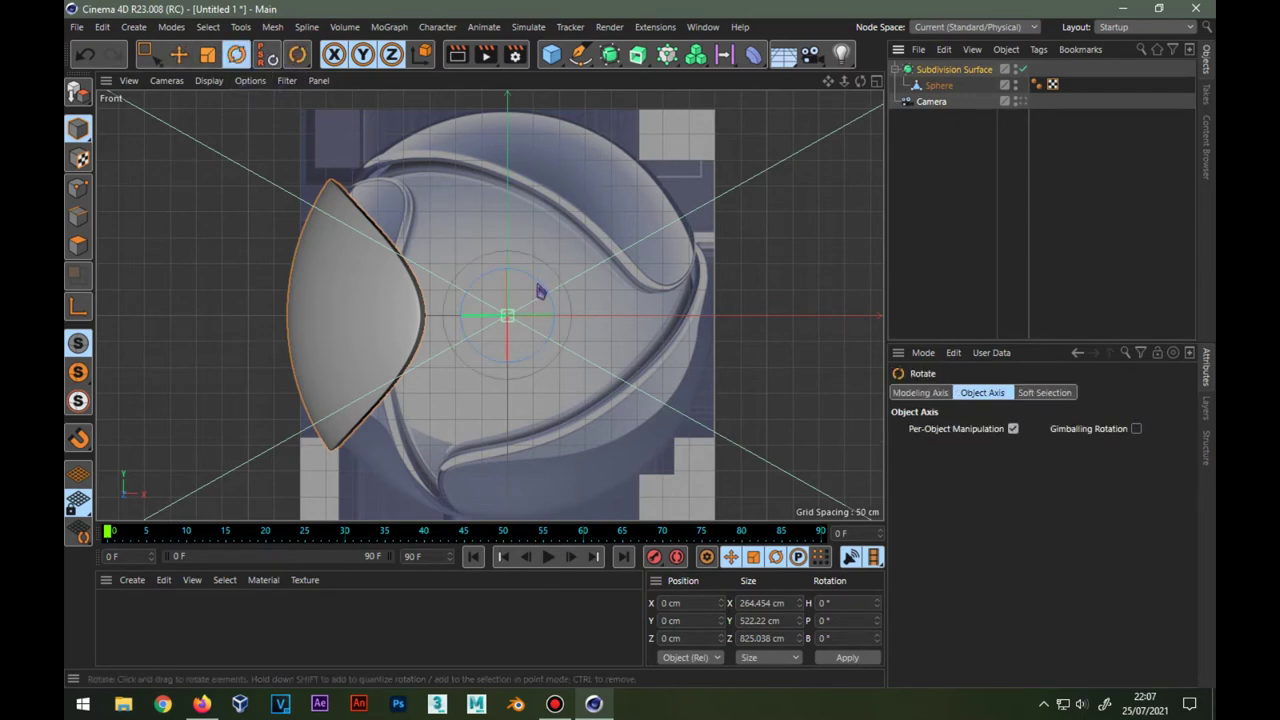
left_click_drag(541, 289, 517, 333)
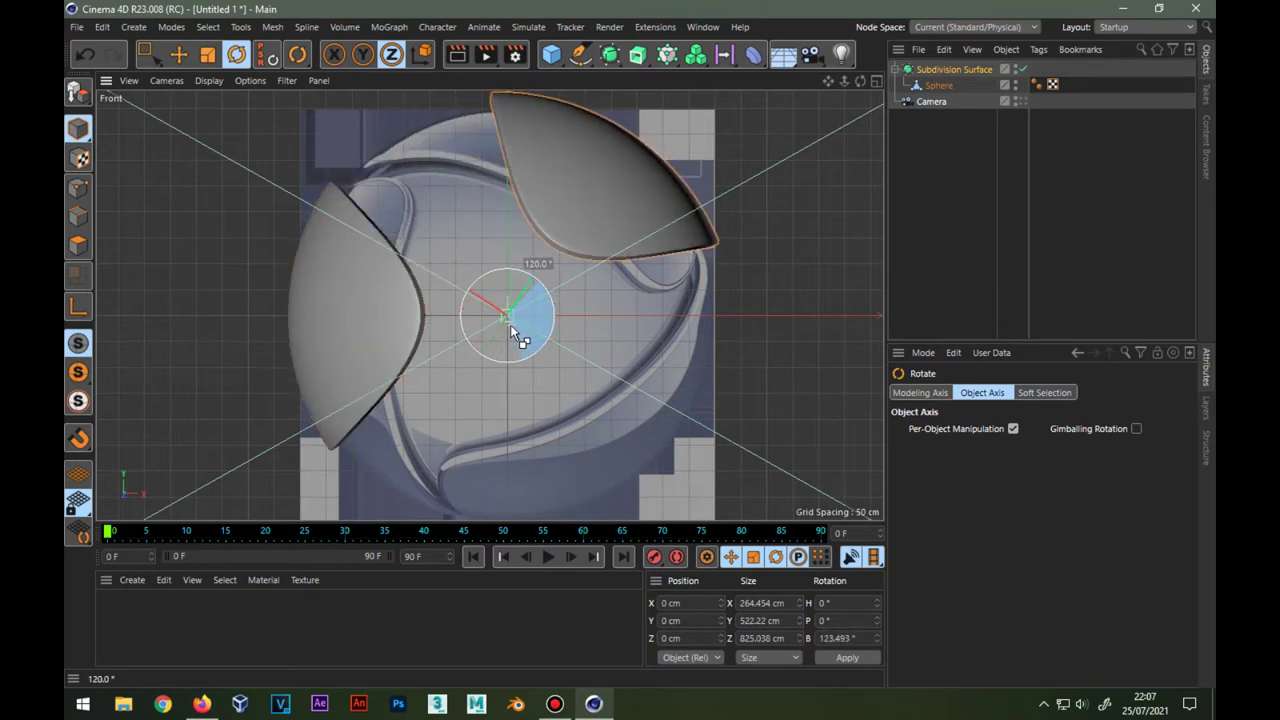
mouse_move(554, 312)
left_mouse_down()
mouse_move(534, 346)
mouse_move(492, 349)
left_mouse_up()
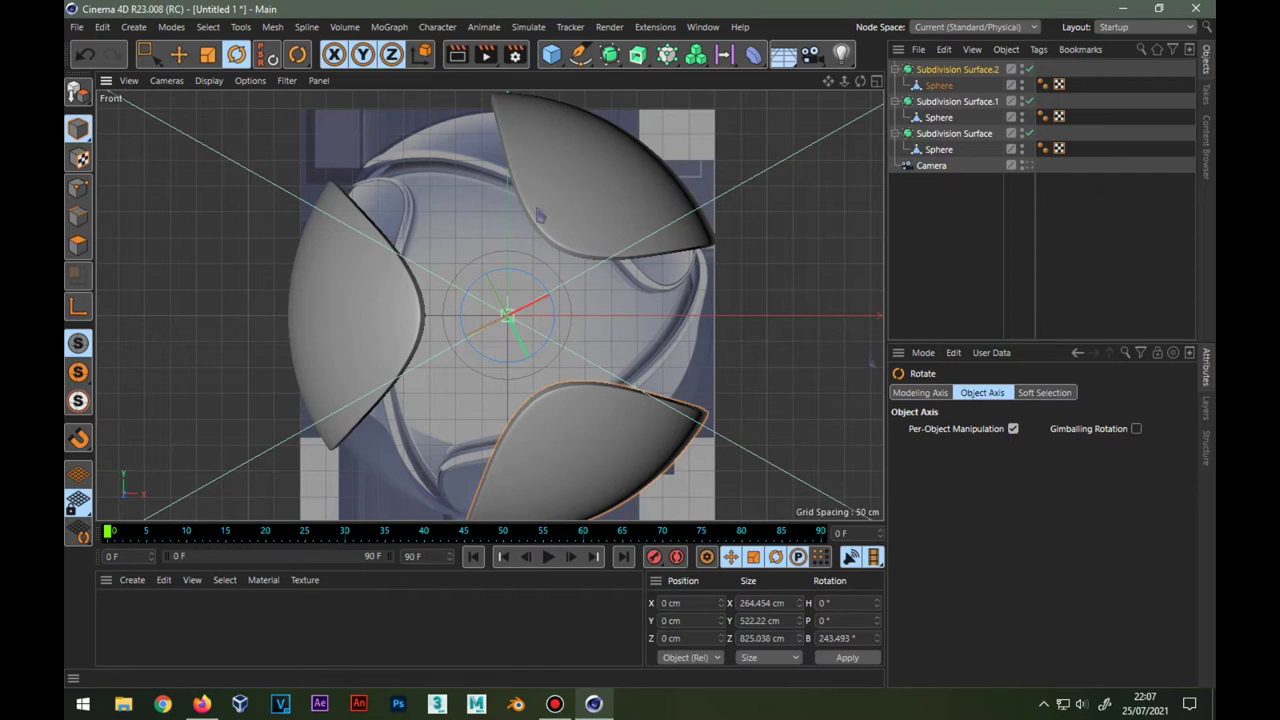
Collapse the three Subdivision Surface groups in the Object Manager.
left_click(896, 133)
left_click(896, 101)
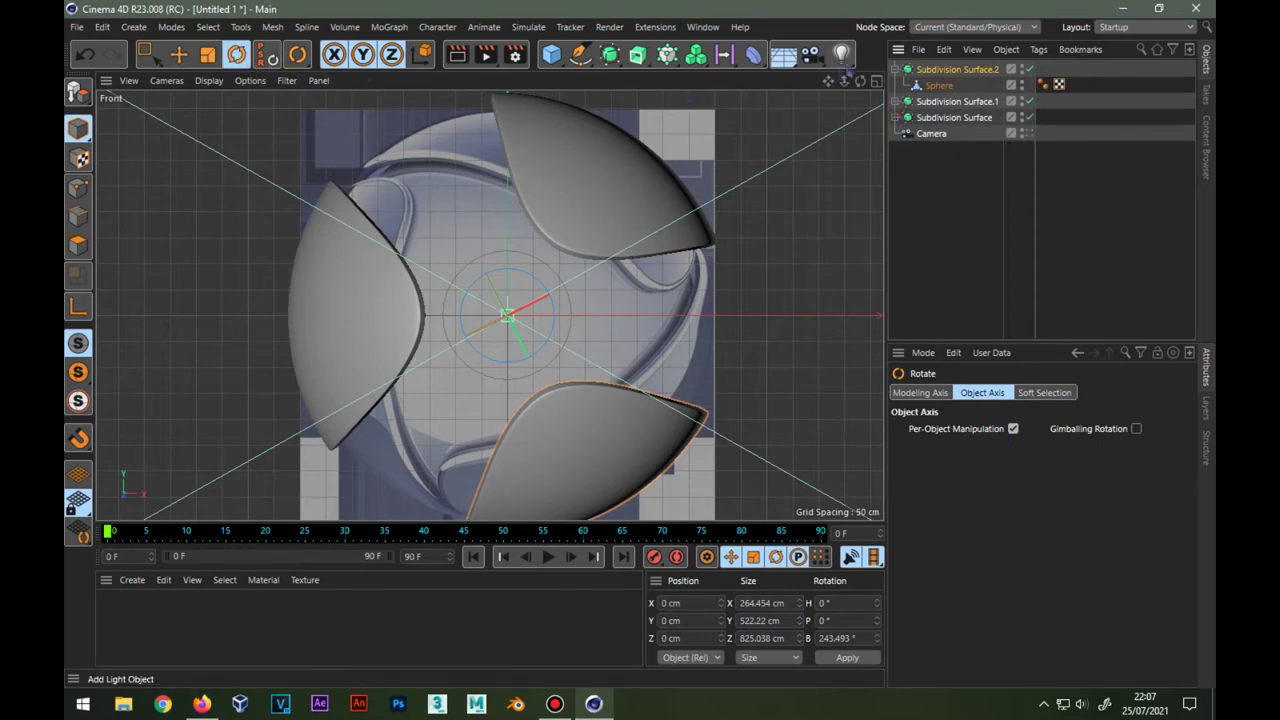
left_click(896, 69)
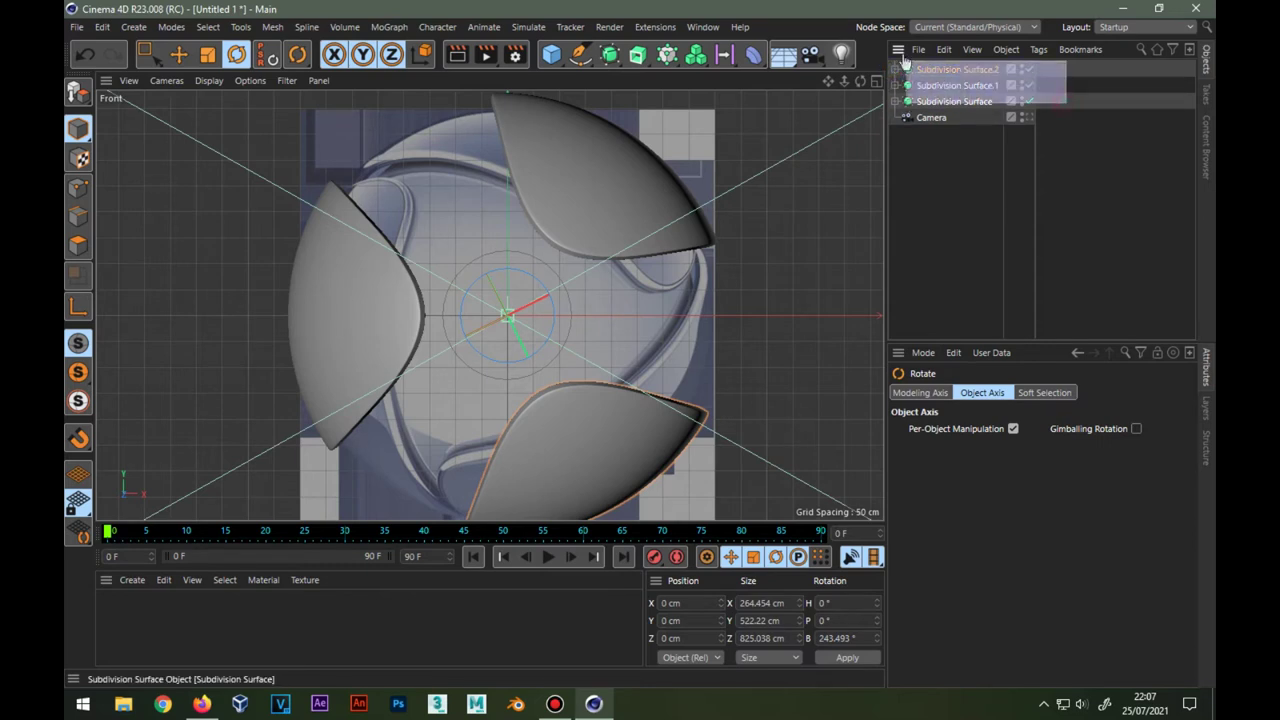
Rotate all three petals together to H 341.913°, P -62.364°, B 325.439°.
left_click(1065, 101, "shift")
left_click(237, 54)
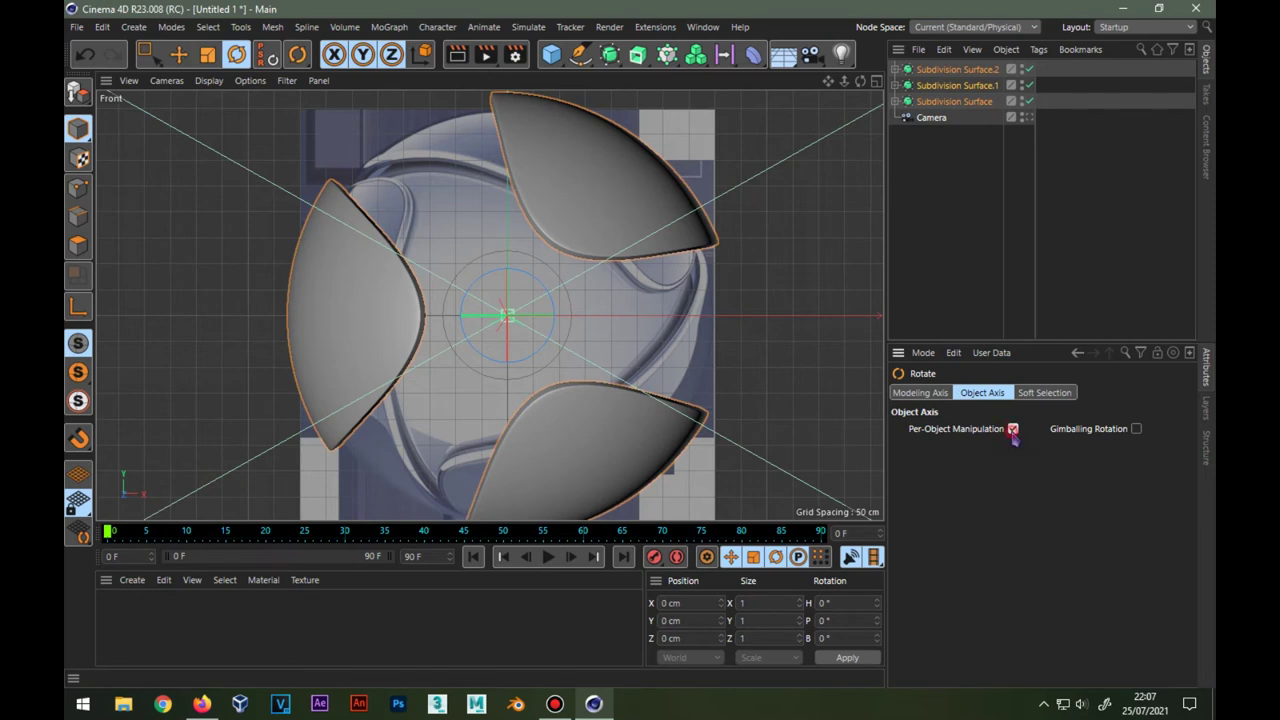
left_click_drag(507, 292, 507, 215)
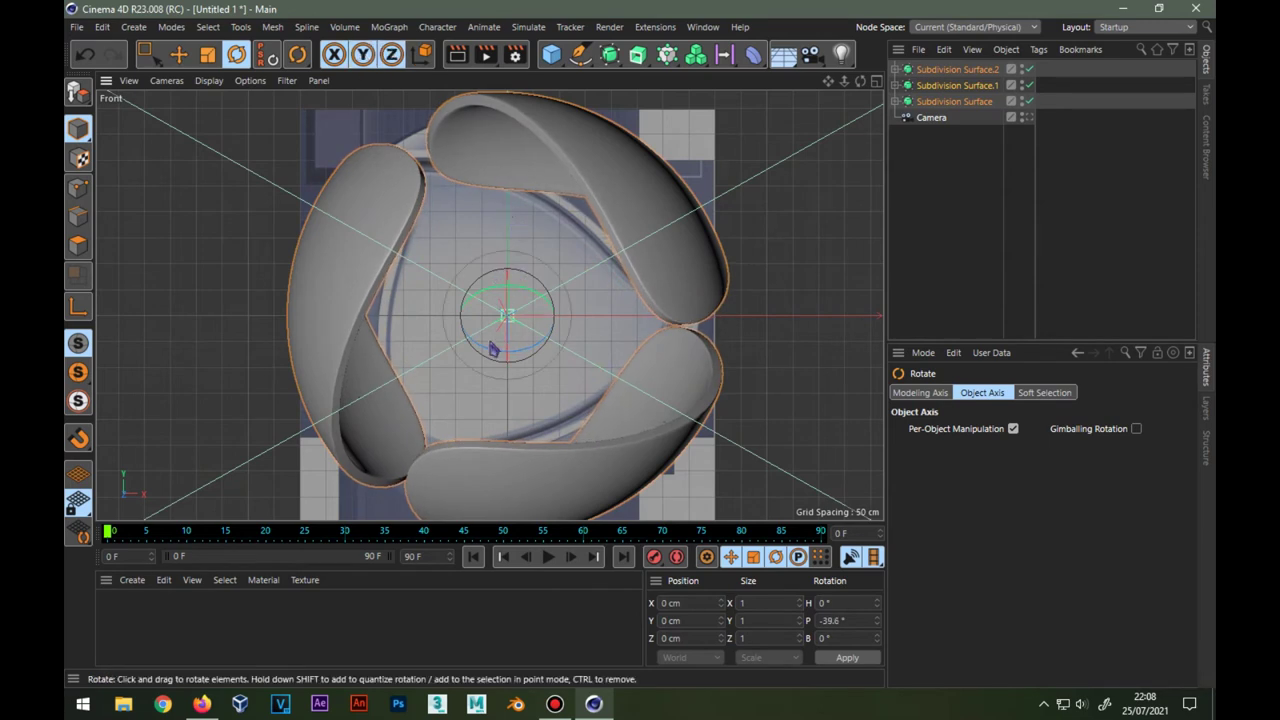
mouse_move(492, 345)
left_mouse_down()
mouse_move(506, 357)
mouse_move(504, 281)
mouse_move(507, 351)
left_mouse_up()
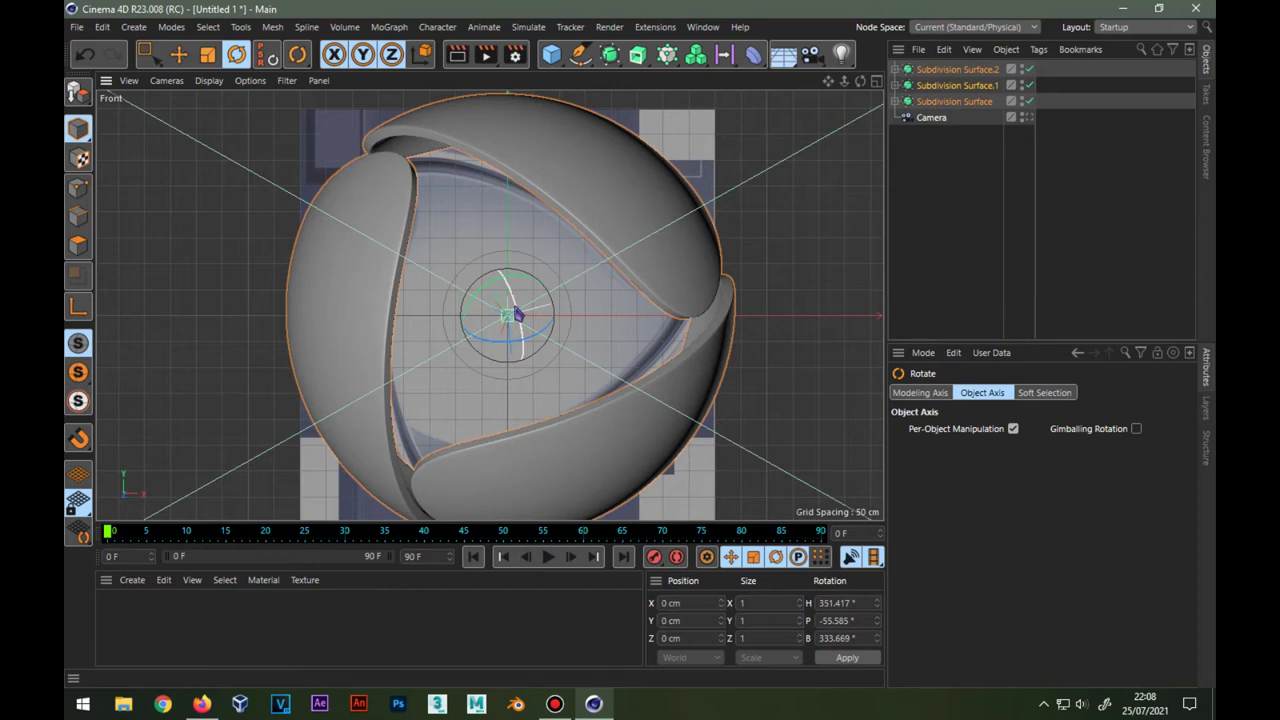
left_click_drag(519, 310, 484, 293)
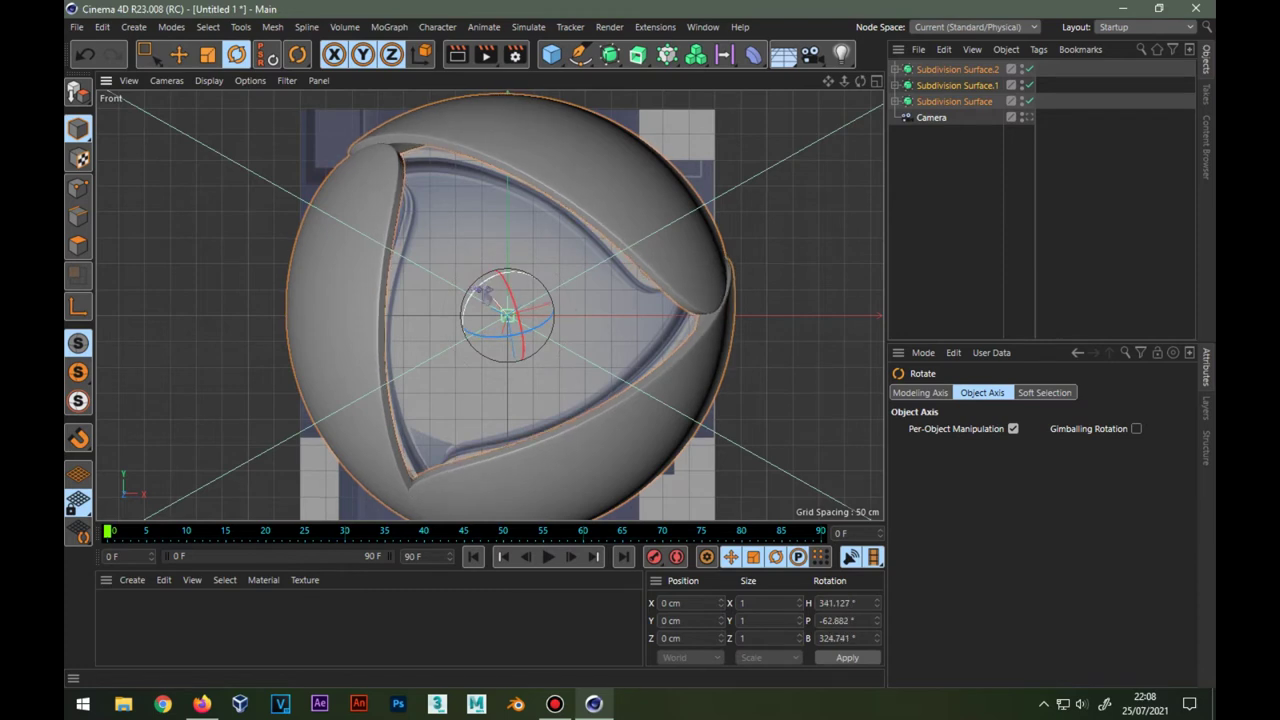
mouse_move(499, 342)
left_mouse_down()
mouse_move(530, 334)
mouse_move(521, 320)
left_mouse_up()
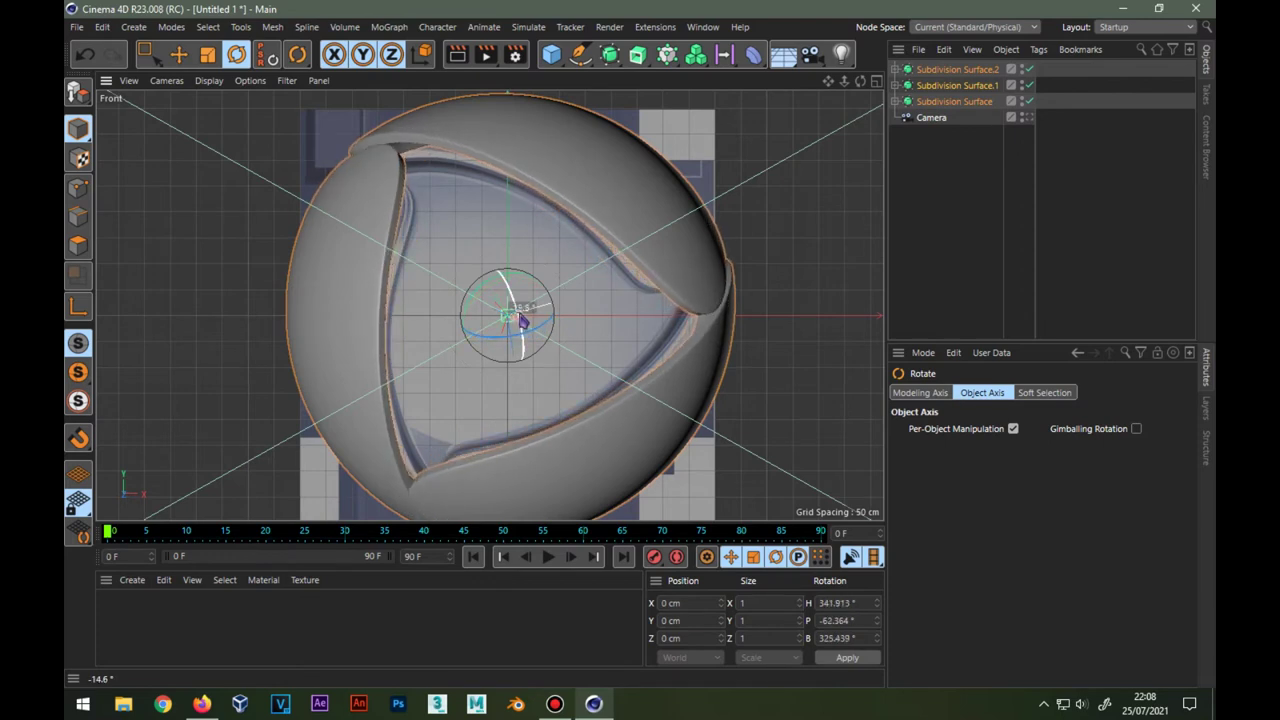
left_click_drag(521, 320, 521, 320)
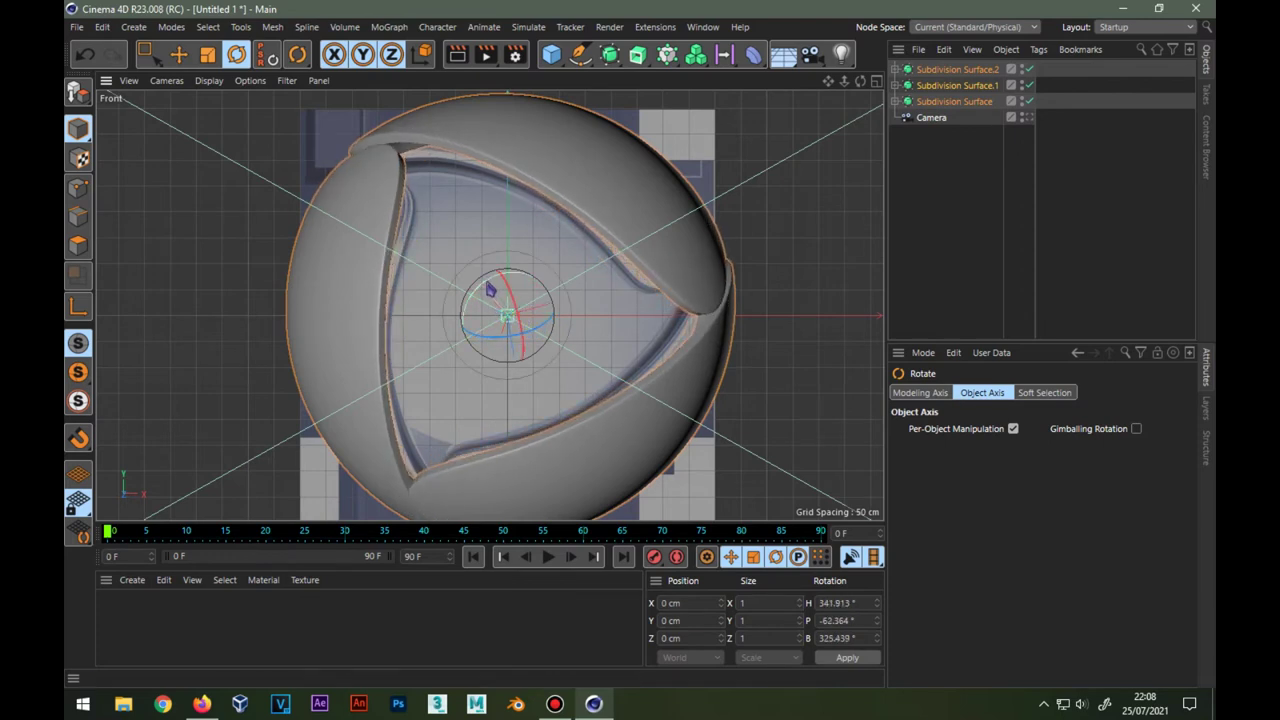
Check the tilted ring through the scene camera and the four-view layout.
scroll(490, 290, "down", 2)
scroll(485, 328, "down", 2)
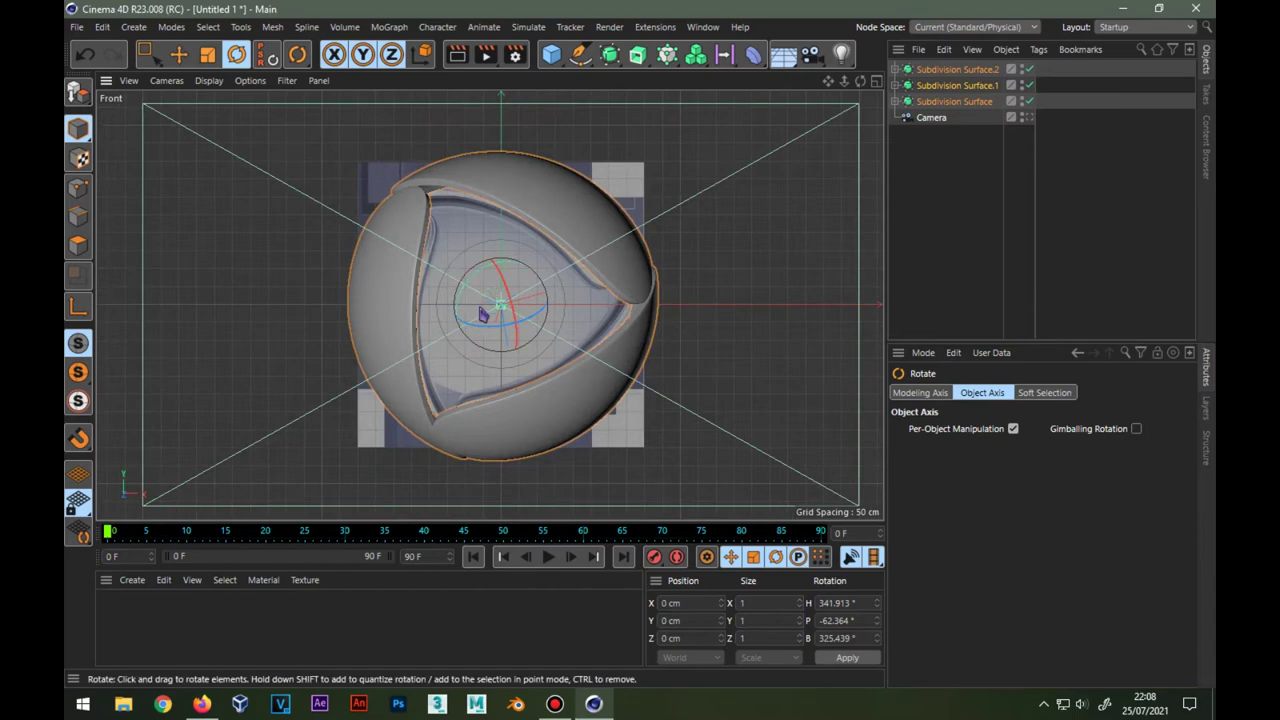
middle_click(483, 314)
middle_click(369, 205)
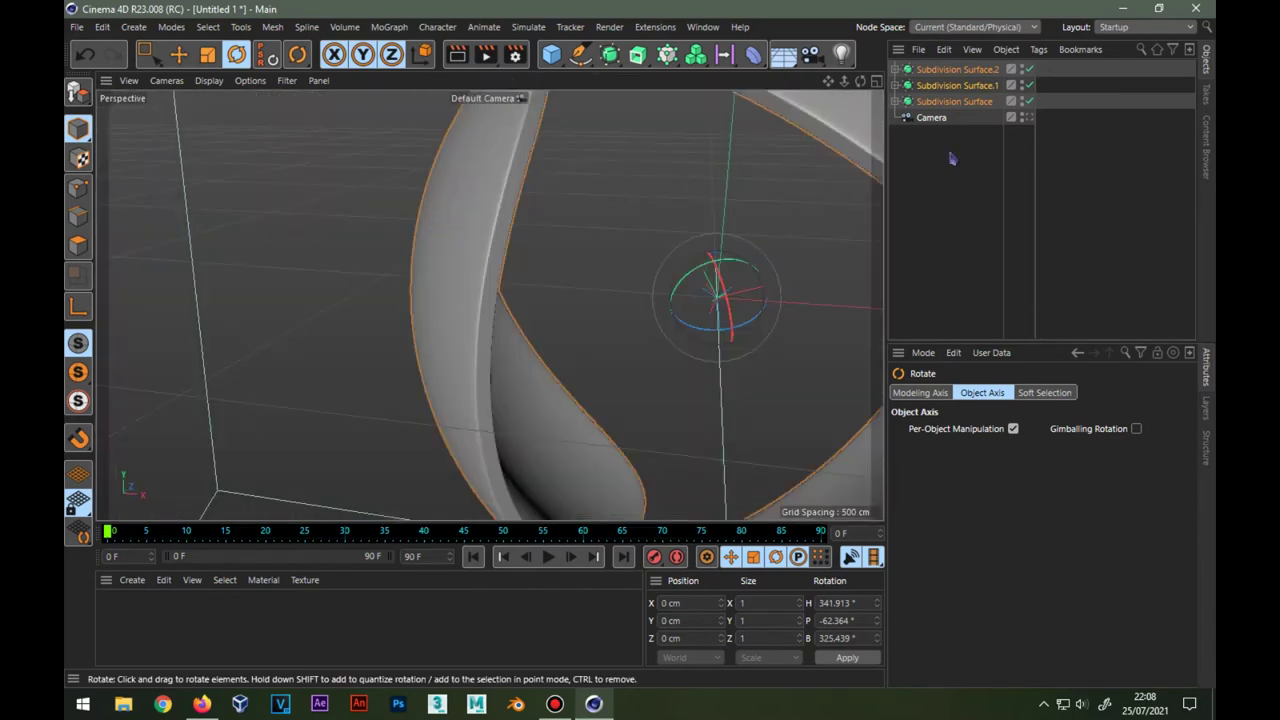
left_click(1026, 118)
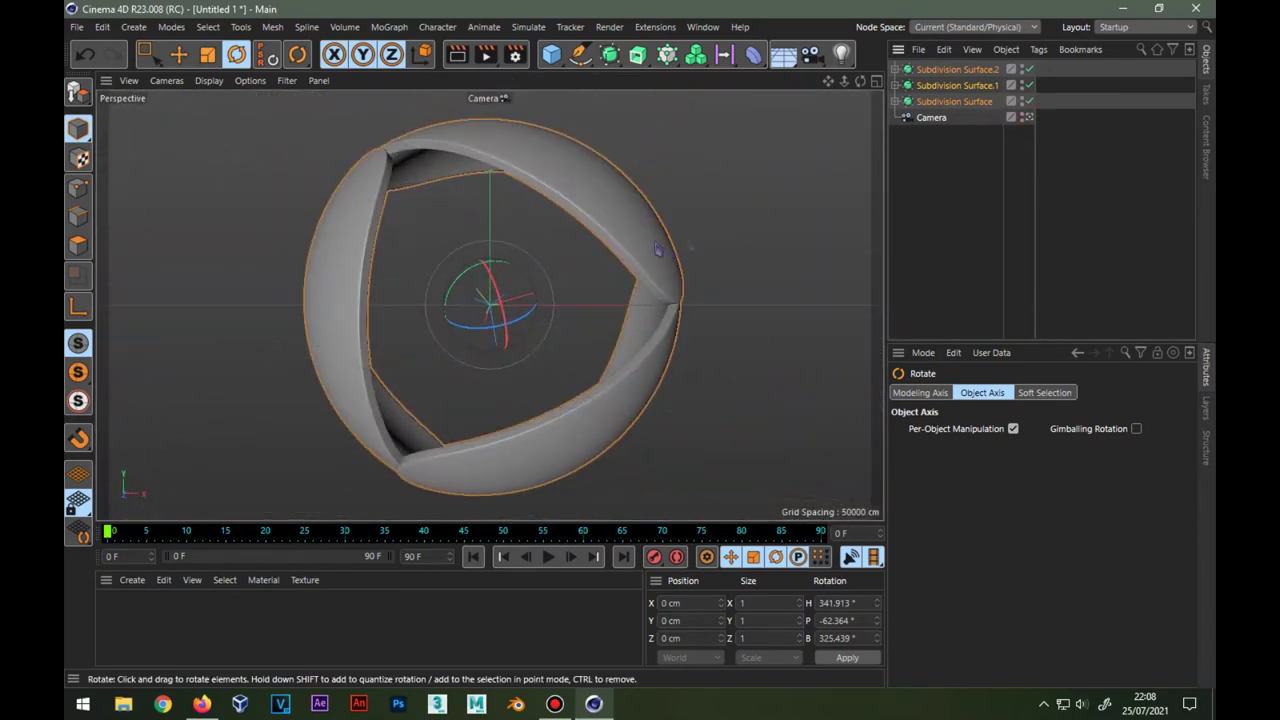
middle_click(690, 247)
middle_click(694, 420)
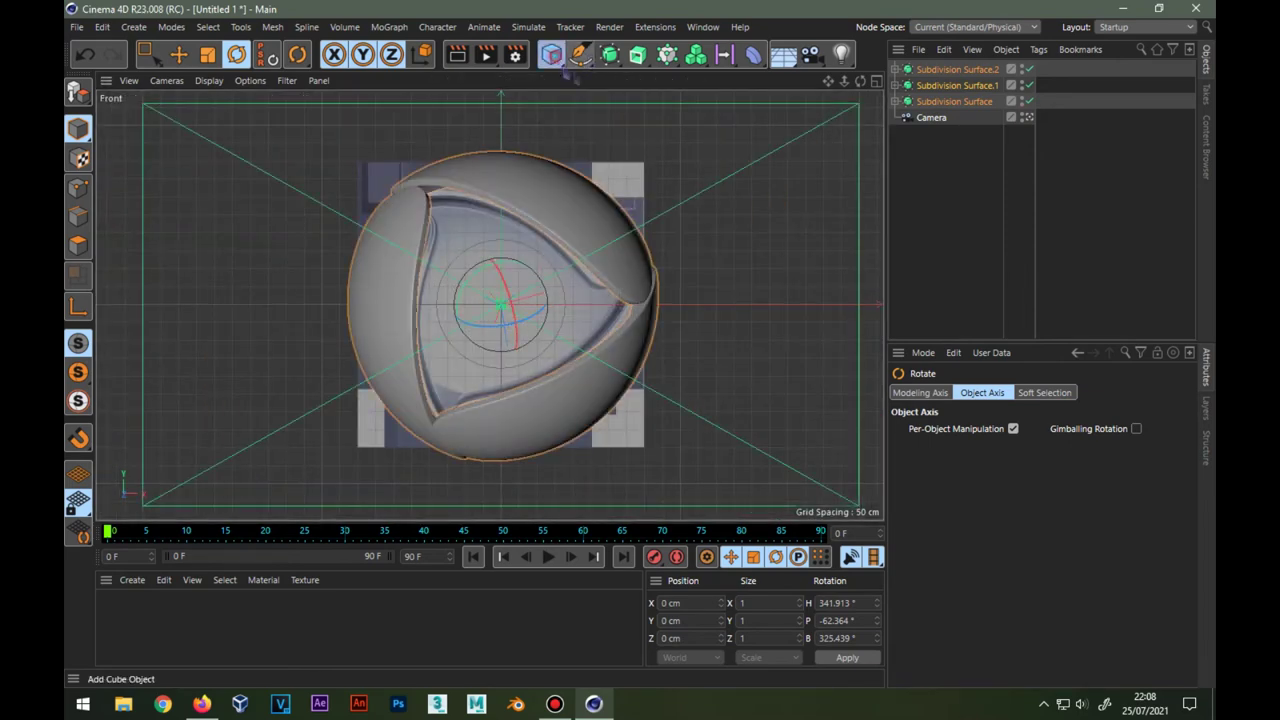
Add a 390 cm radius Sphere and re-angle the petals to H 353.2°, P -4.4°.
left_click(551, 54)
left_click(865, 105)
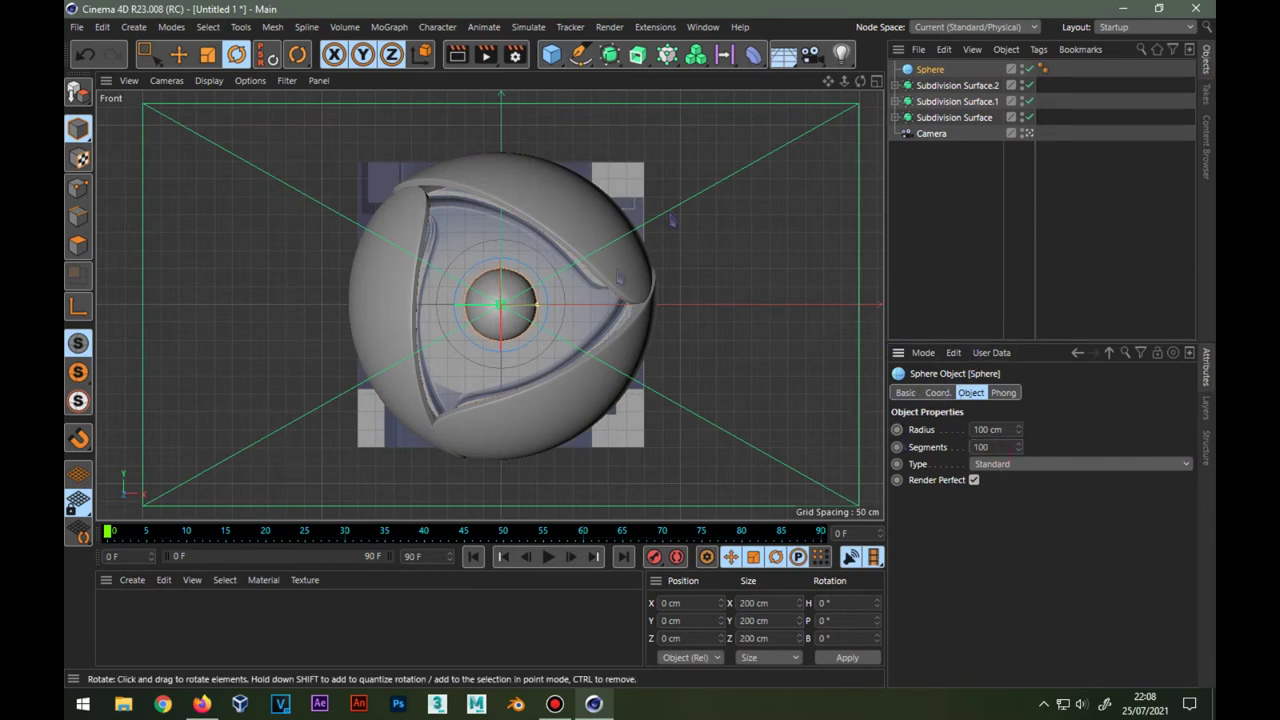
mouse_move(539, 313)
left_mouse_down()
mouse_move(636, 318)
mouse_move(640, 305)
left_mouse_up()
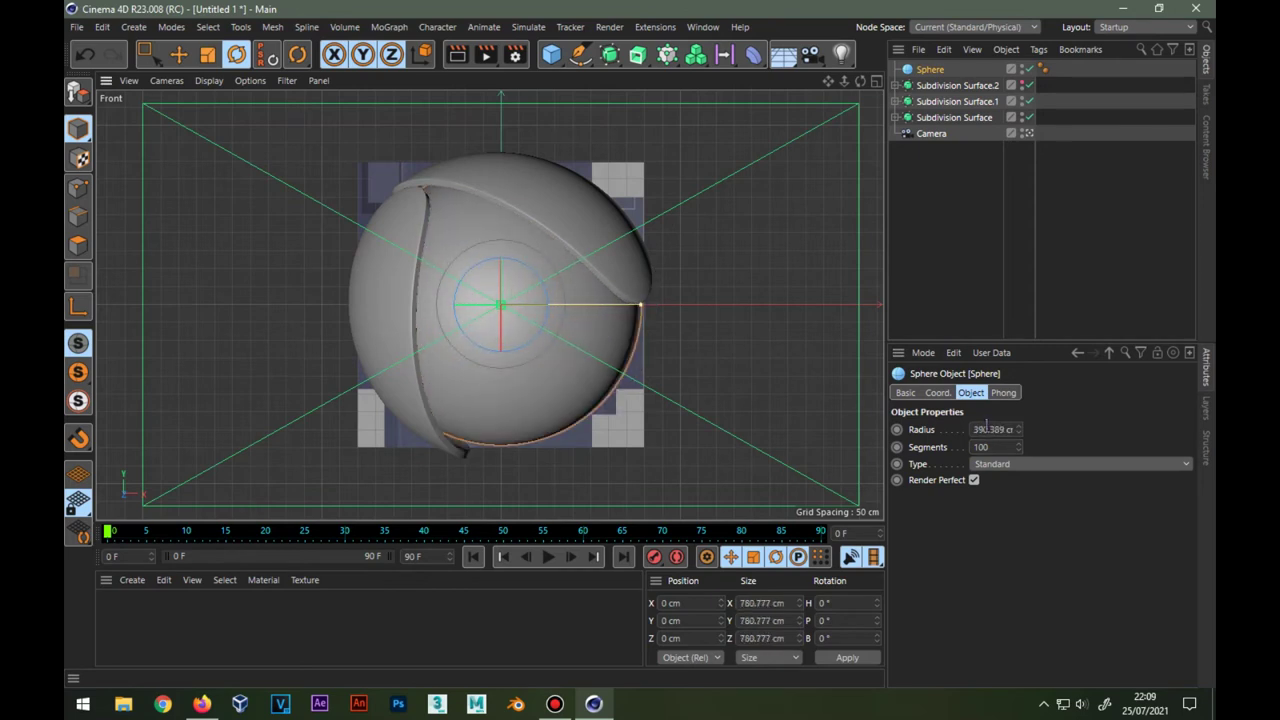
key("BackSpace")
key("Return")
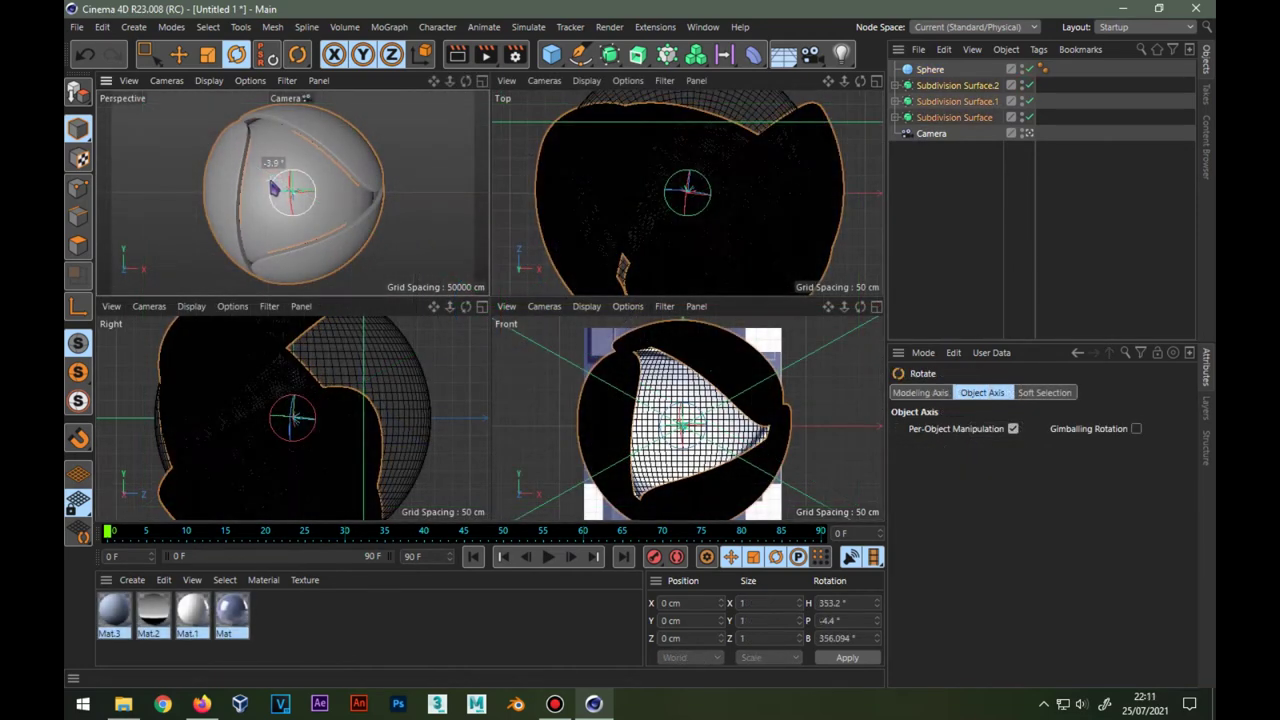
mouse_move(273, 188)
left_mouse_down()
mouse_move(311, 184)
mouse_move(298, 188)
left_mouse_up()
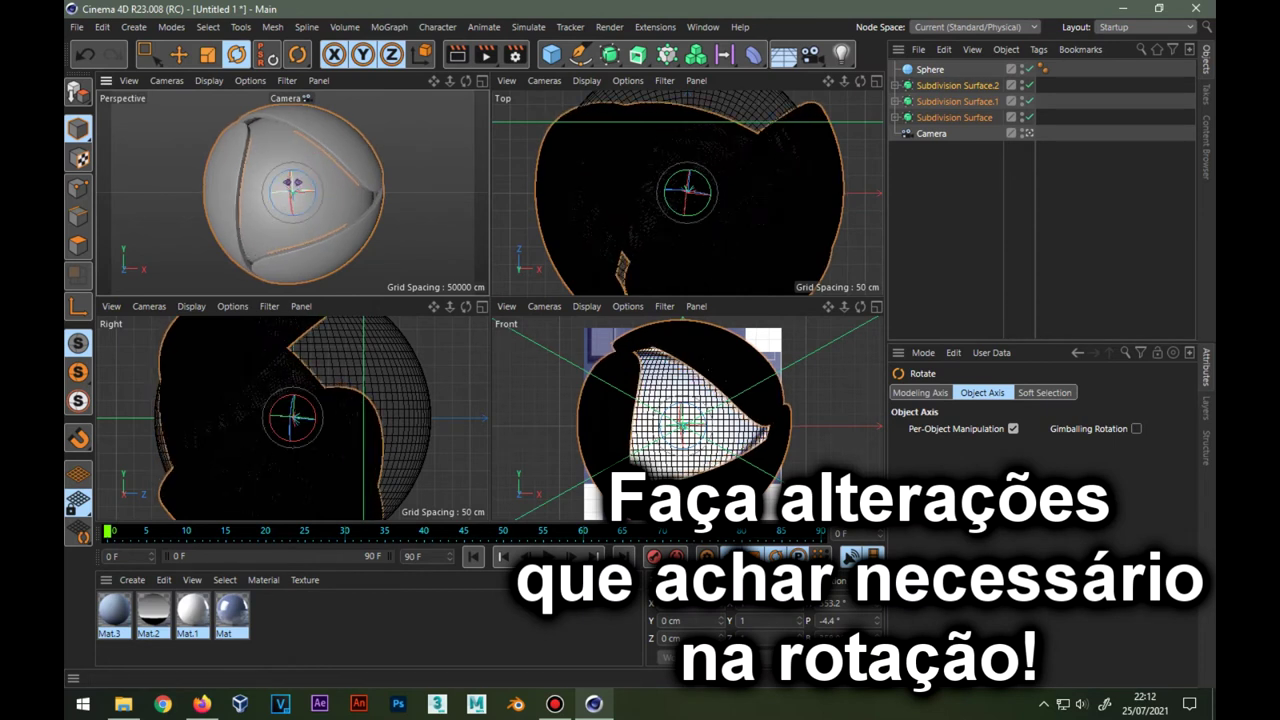
Tilt the swirl logo's pitch to about -6°, then open the Mat material.
left_click_drag(291, 188, 292, 183)
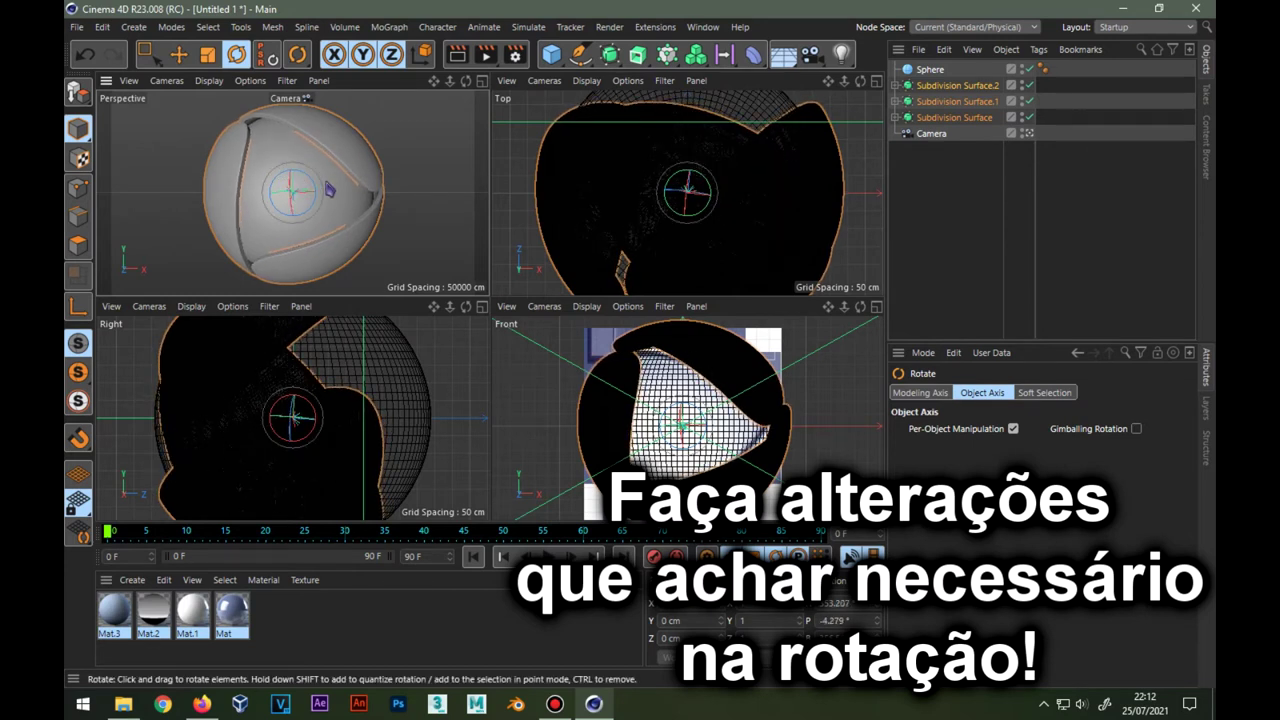
left_click_drag(290, 185, 290, 172)
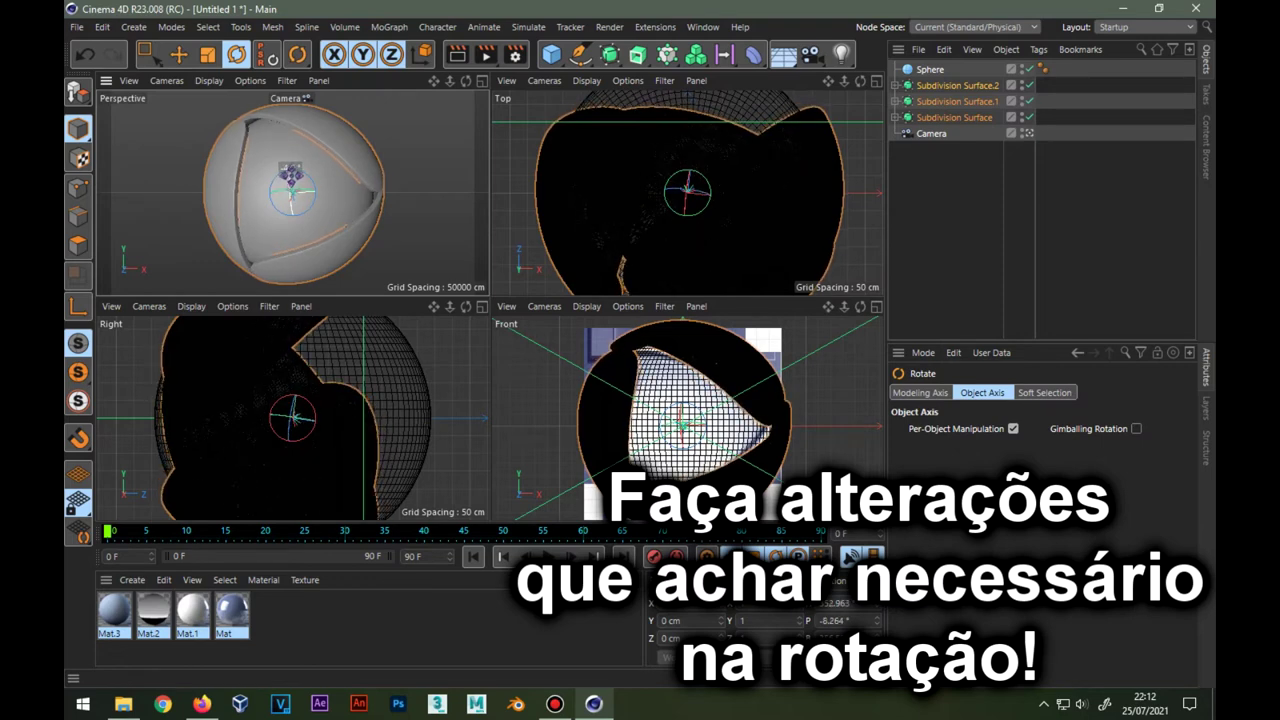
left_click_drag(290, 172, 292, 180)
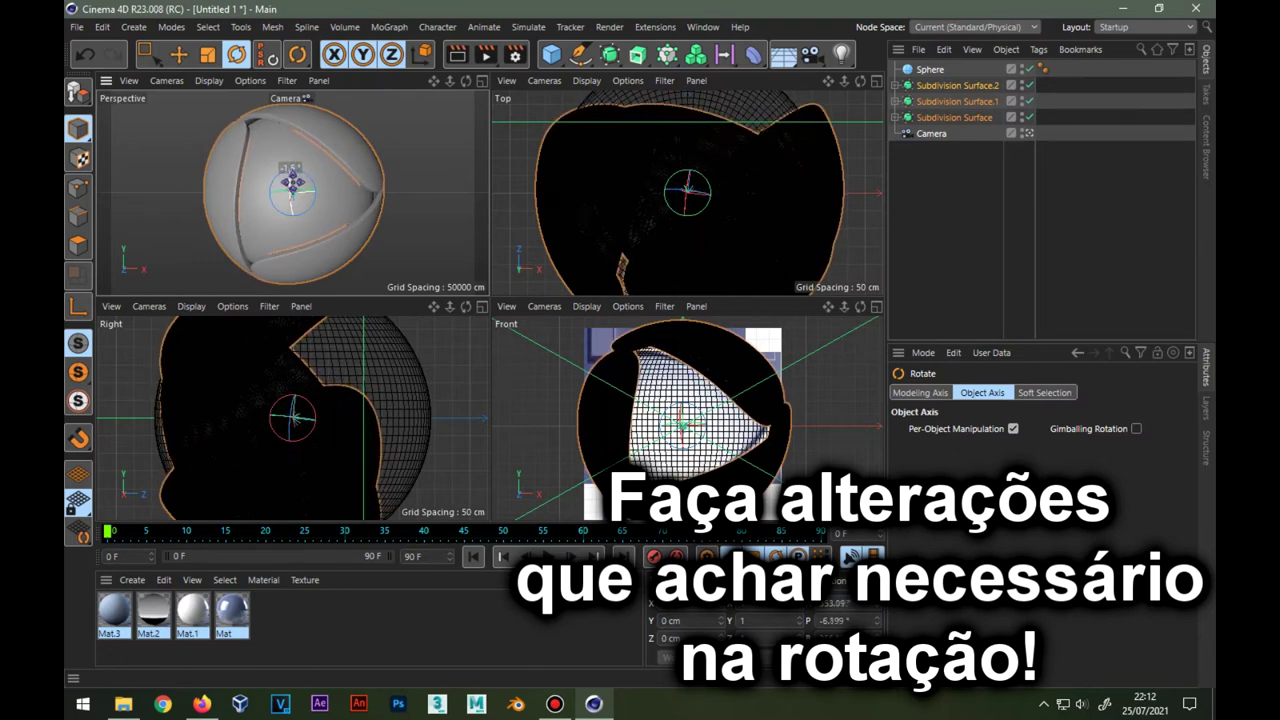
middle_click(292, 180)
double_click(230, 622)
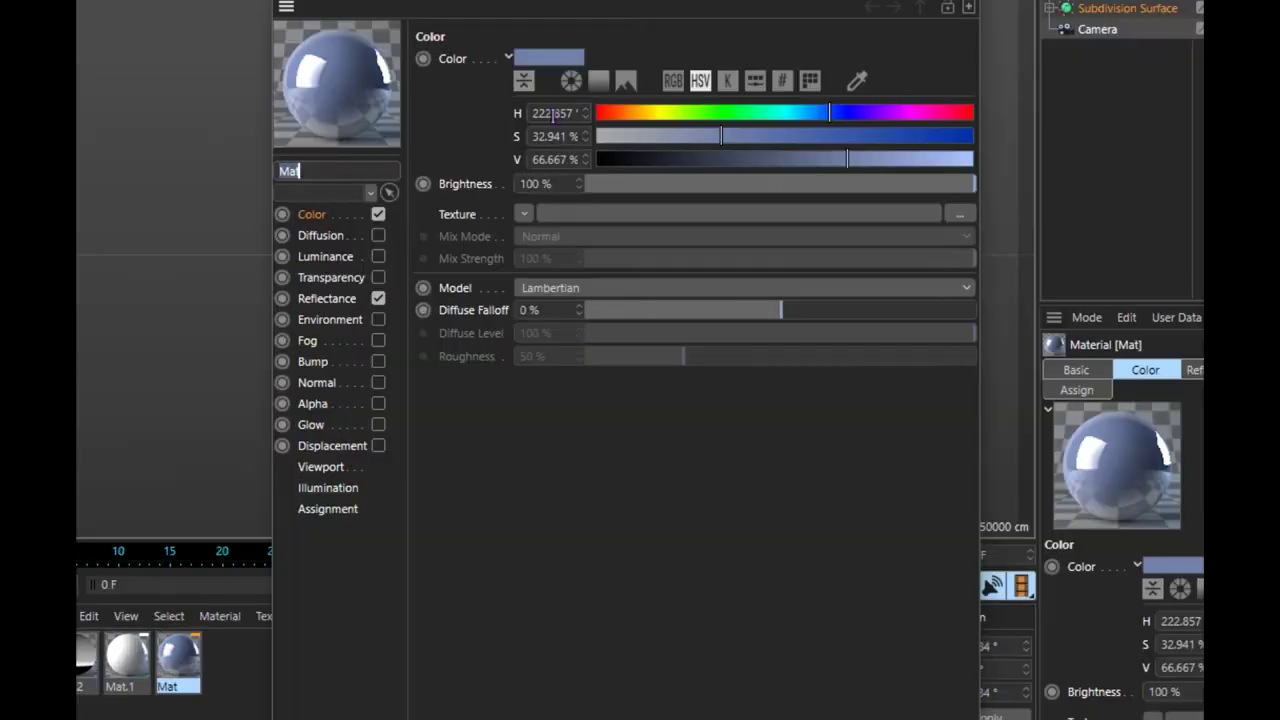
Set the Mat material's colour to H 222°, S 33%, V 66%.
left_click_drag(518, 197, 566, 202)
key("BackSpace")
left_click(548, 136)
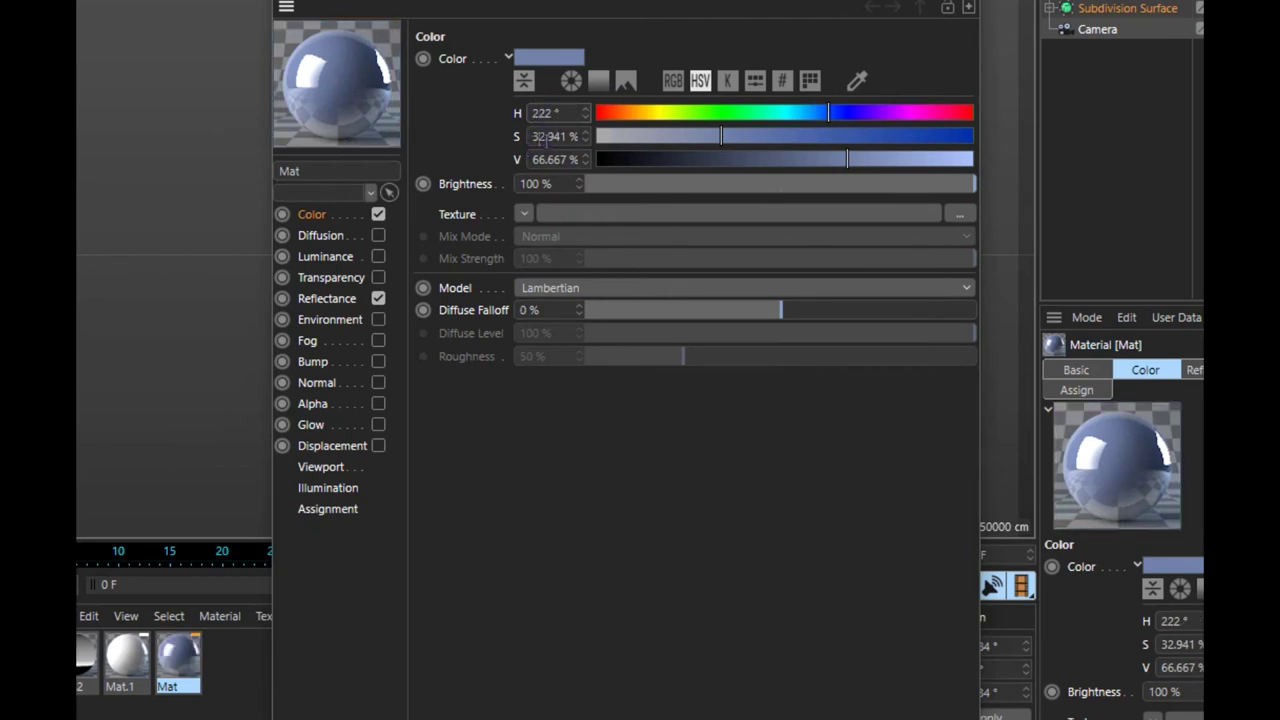
left_click_drag(537, 136, 608, 146)
type("33")
key("Return")
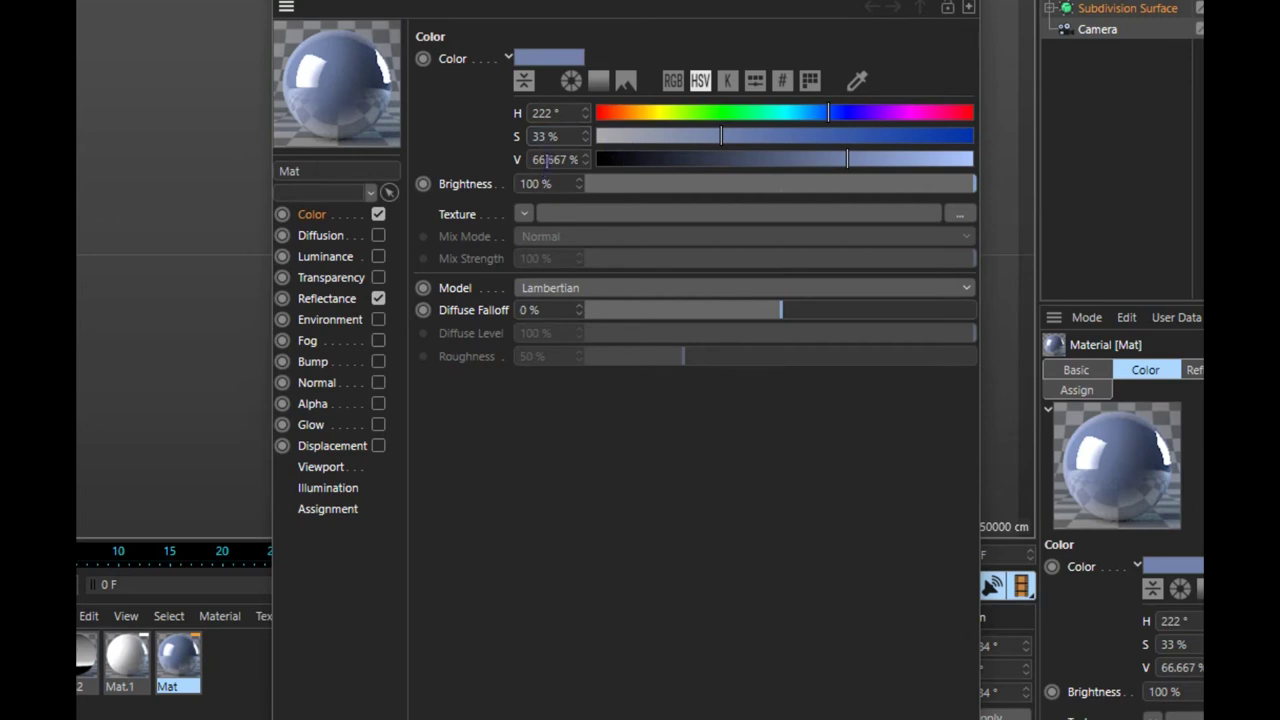
left_click_drag(543, 160, 617, 170)
type("66")
key("Return")
left_click(545, 136)
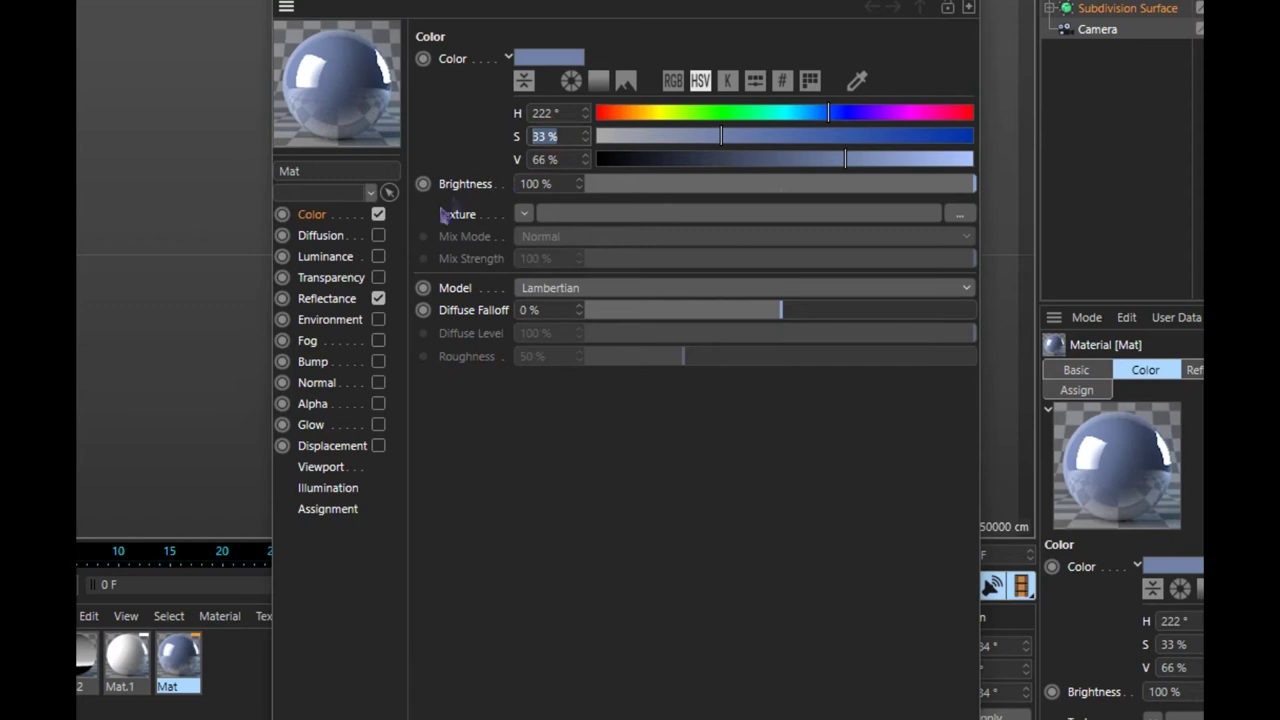
Give Mat's Default Specular layer Anisotropic type, Additive attenuation and a Fresnel layer colour texture.
left_click(343, 303)
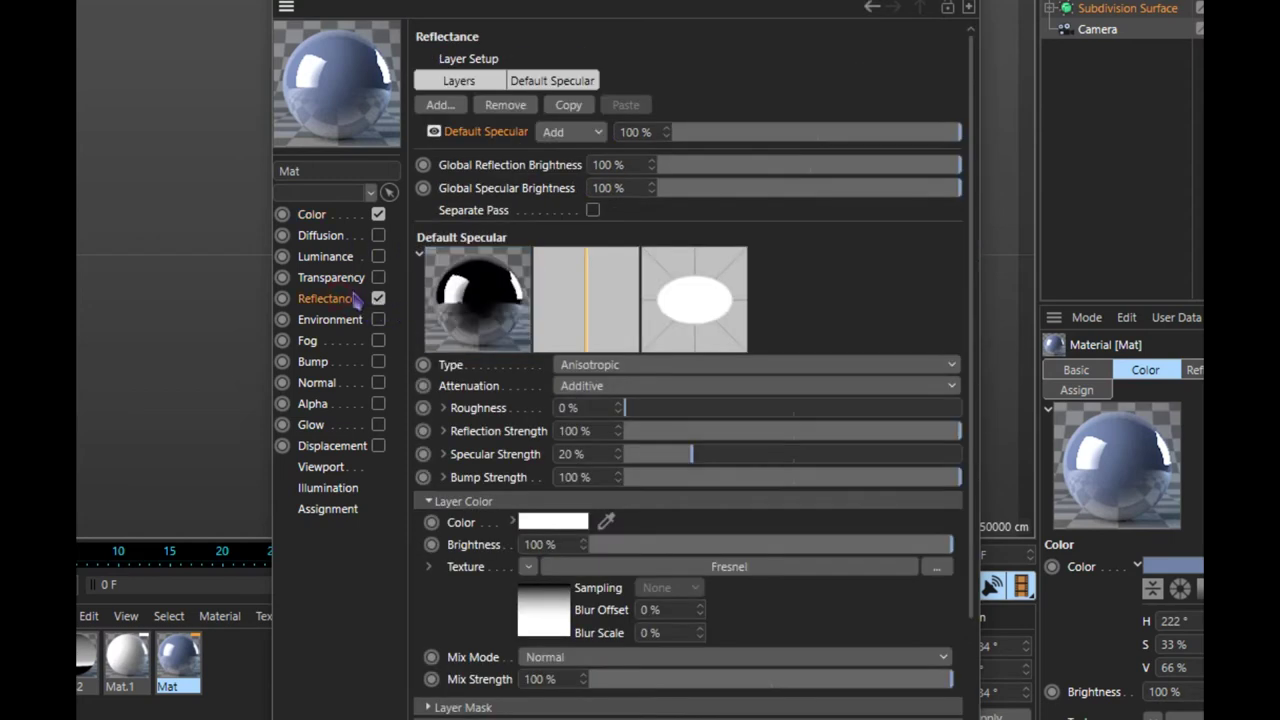
left_click(552, 84)
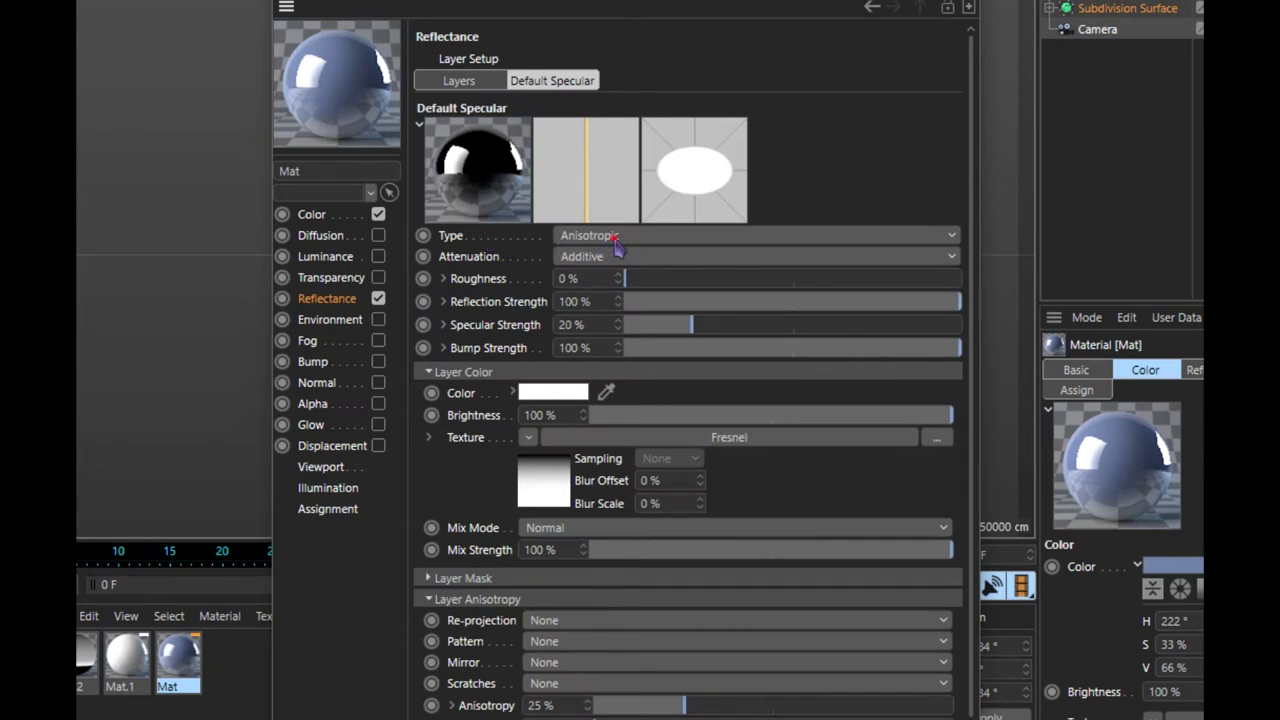
left_click(615, 239)
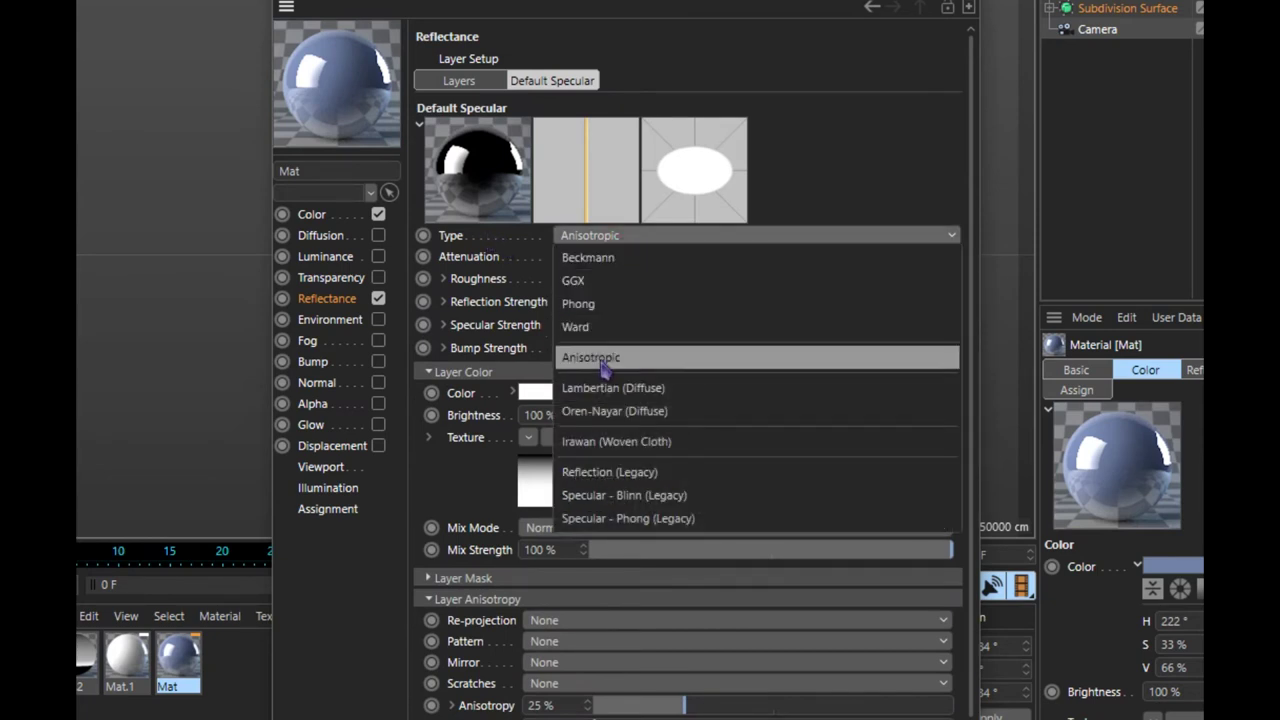
left_click(603, 366)
left_click(597, 257)
left_click(597, 257)
left_click(597, 257)
left_click(590, 324)
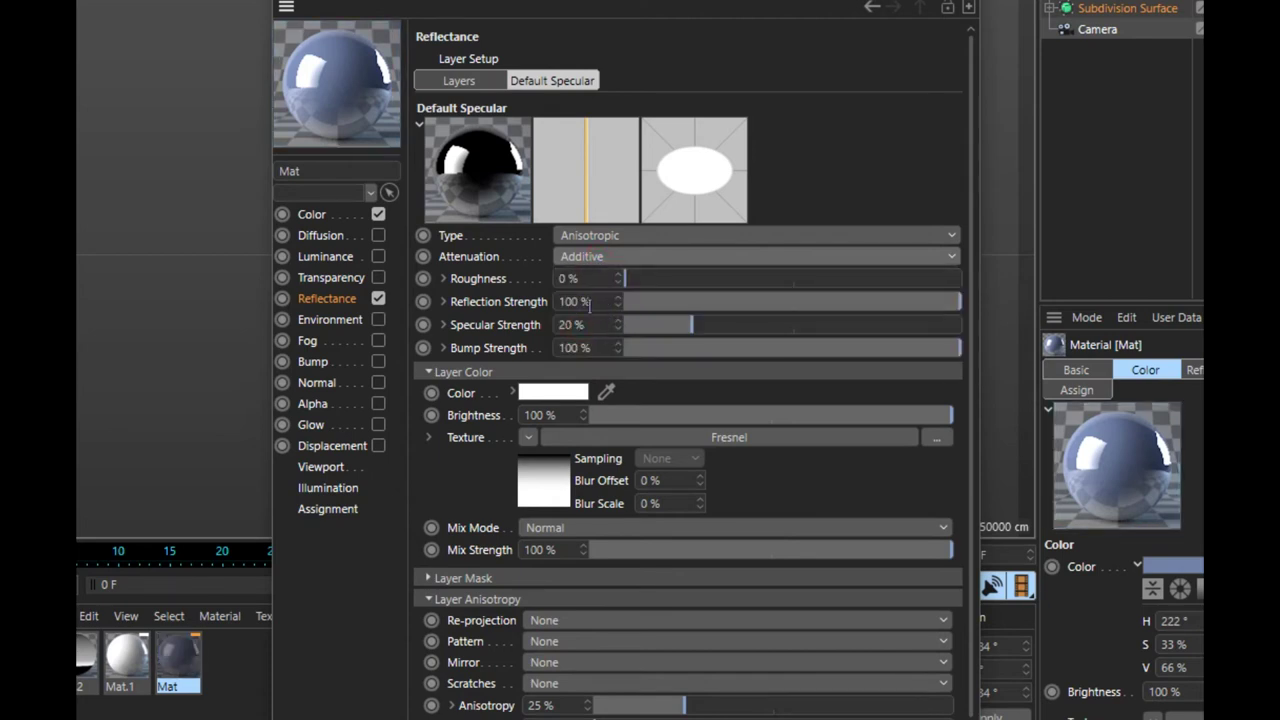
double_click(588, 303)
double_click(590, 324)
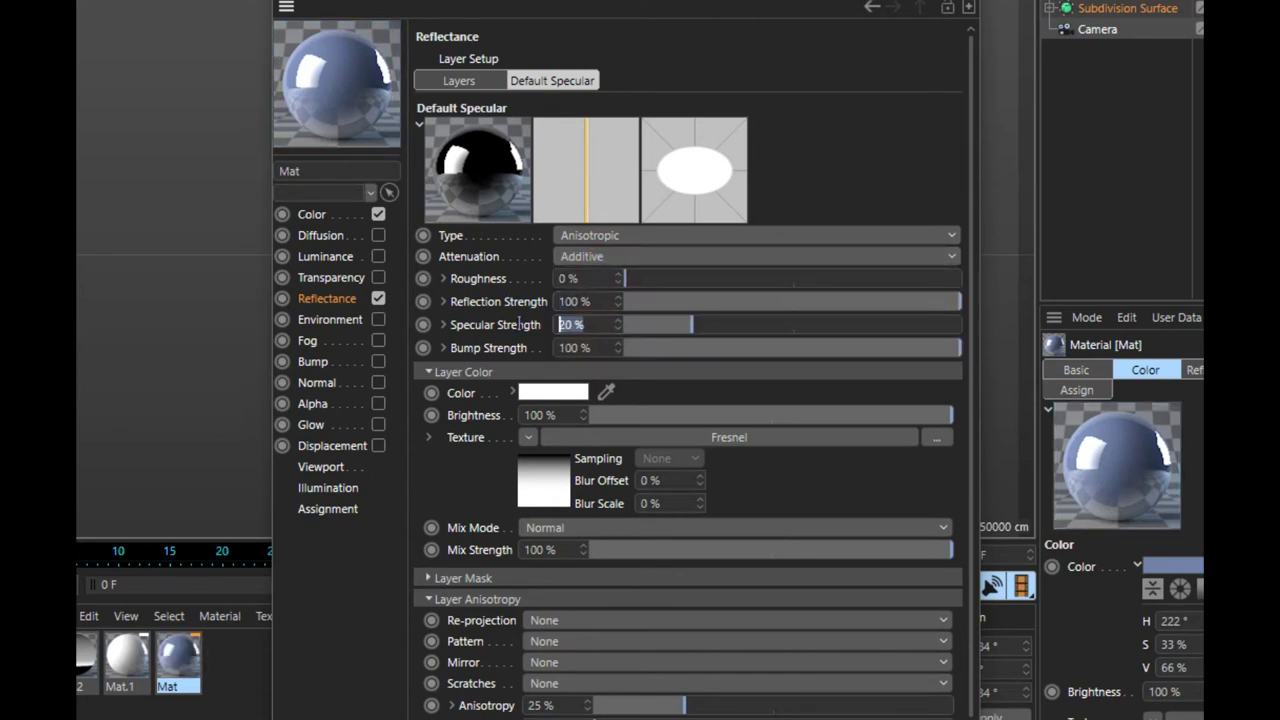
left_click(528, 438)
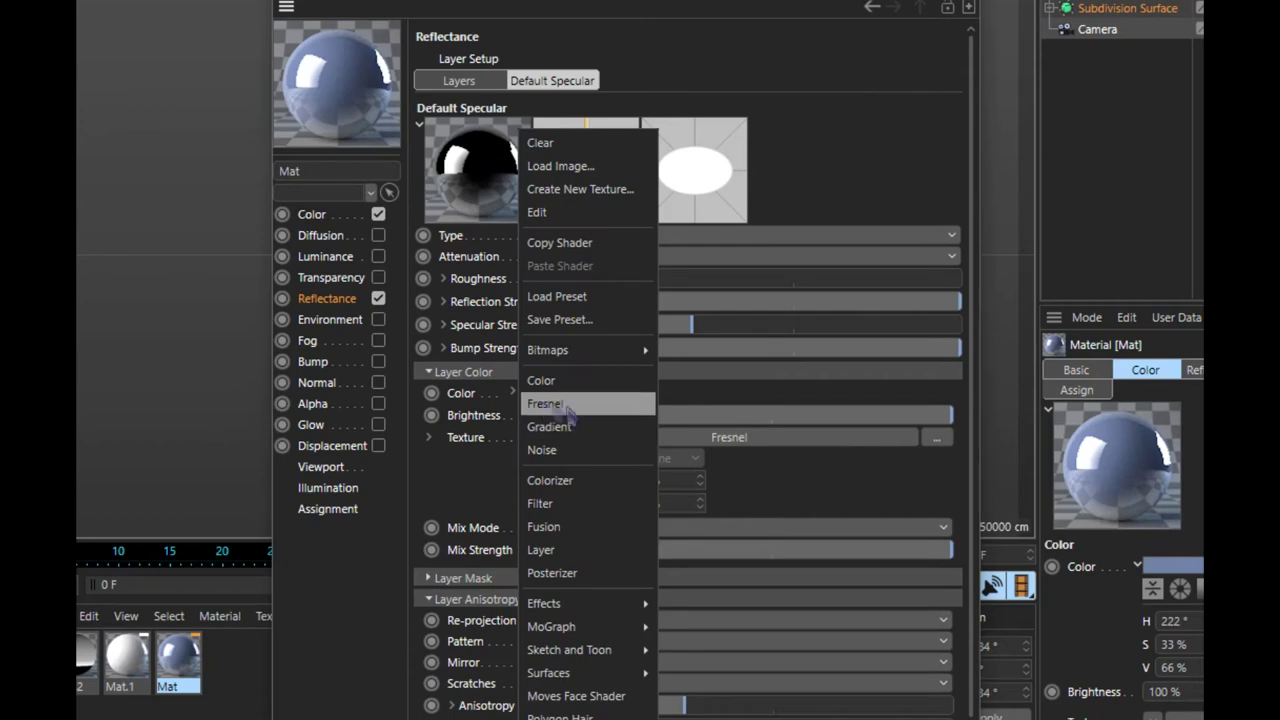
left_click(556, 405)
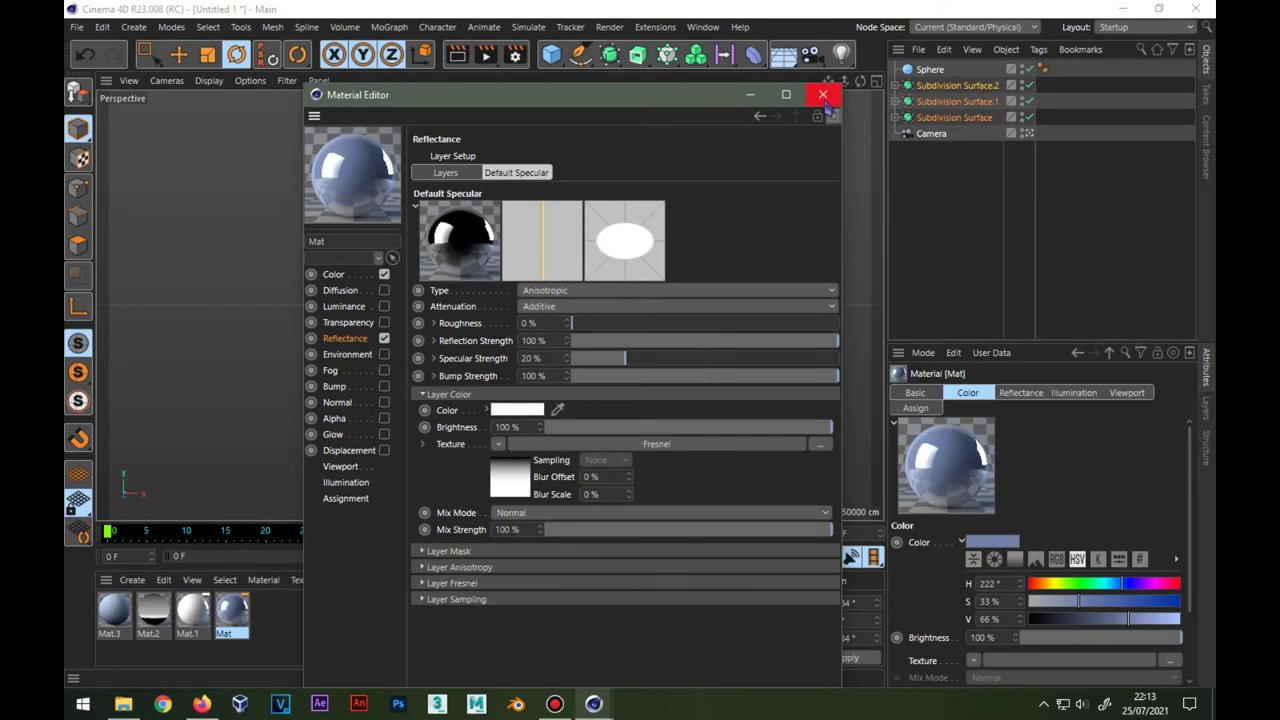
left_click(825, 102)
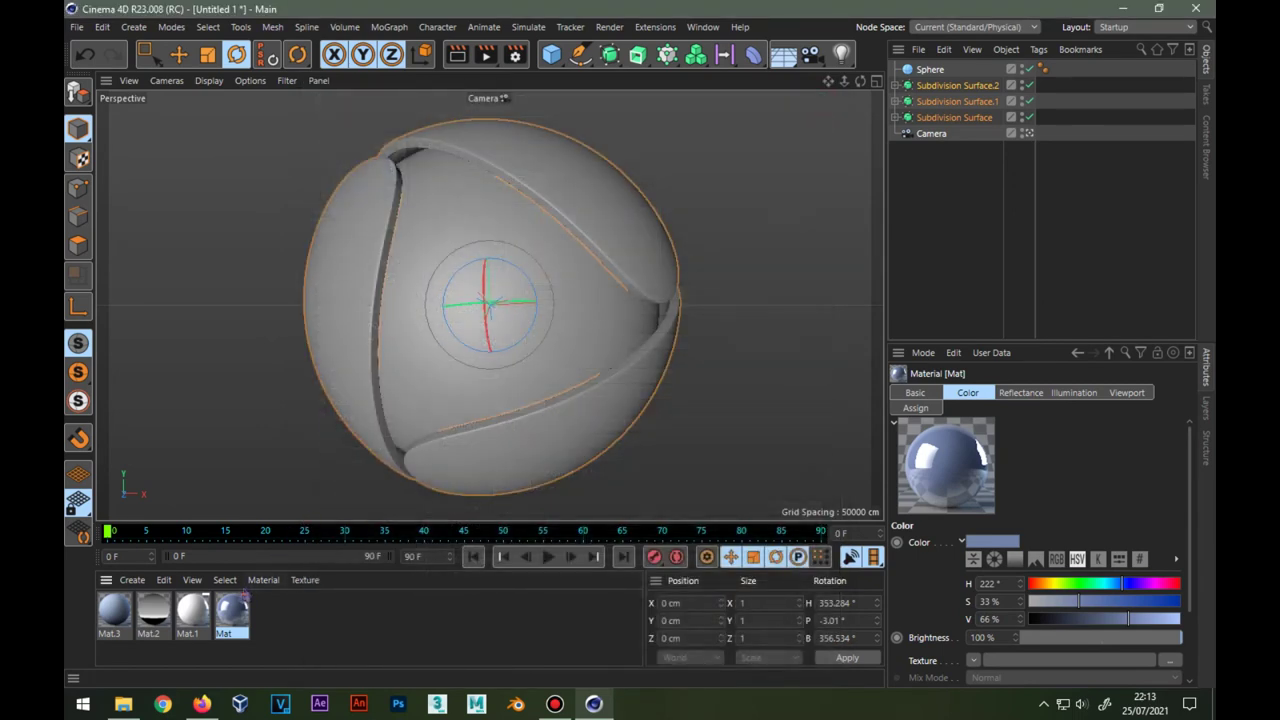
Set Mat.1's Default Specular layer to Anisotropic with a Fresnel layer colour texture.
double_click(186, 622)
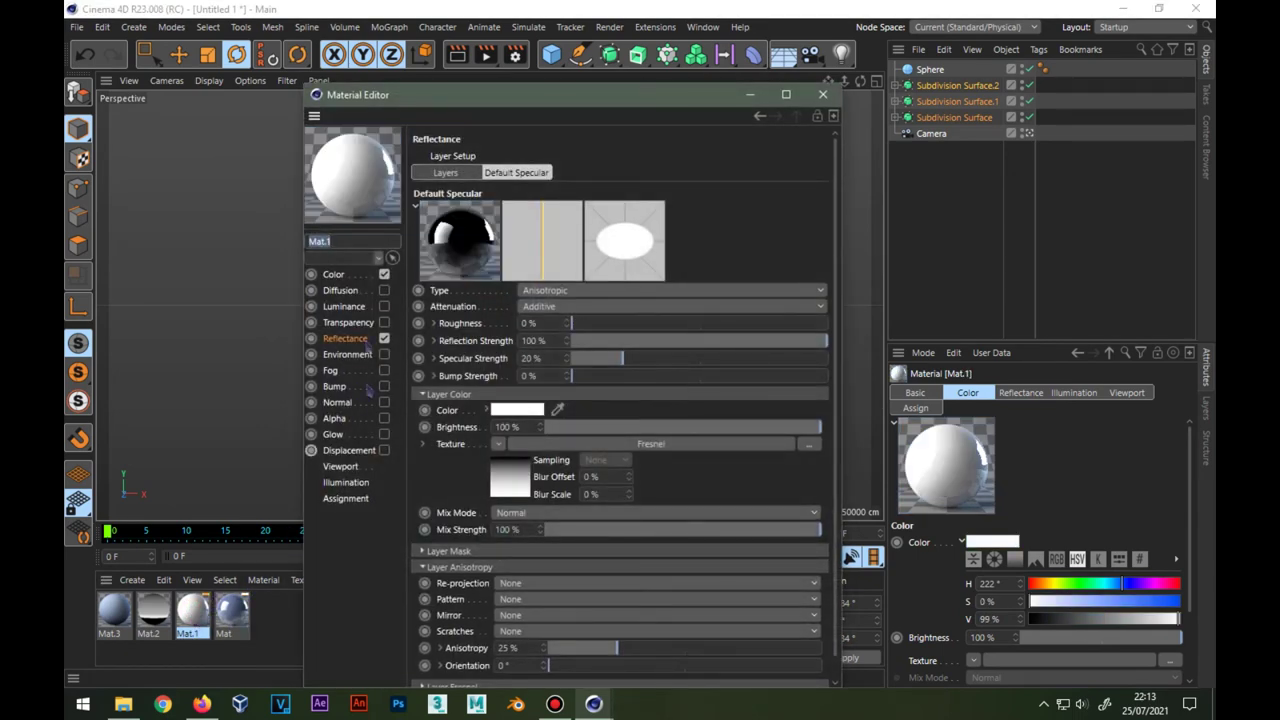
left_click(334, 274)
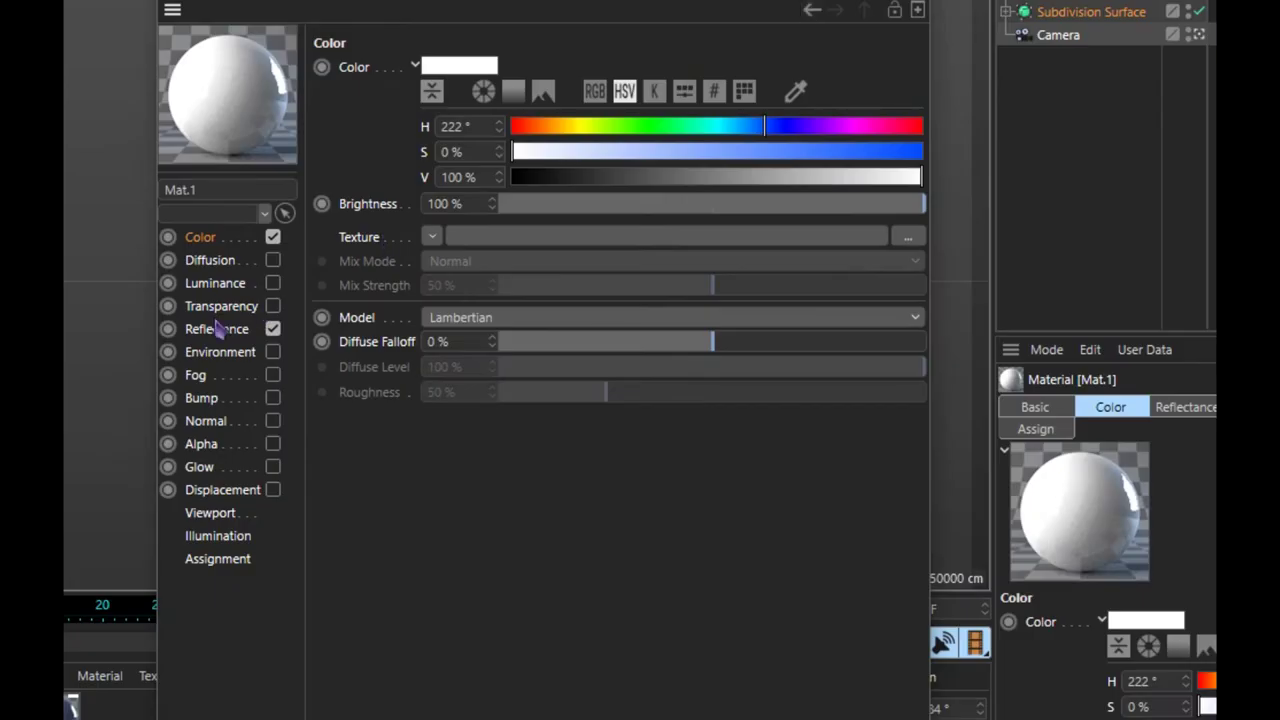
left_click(216, 331)
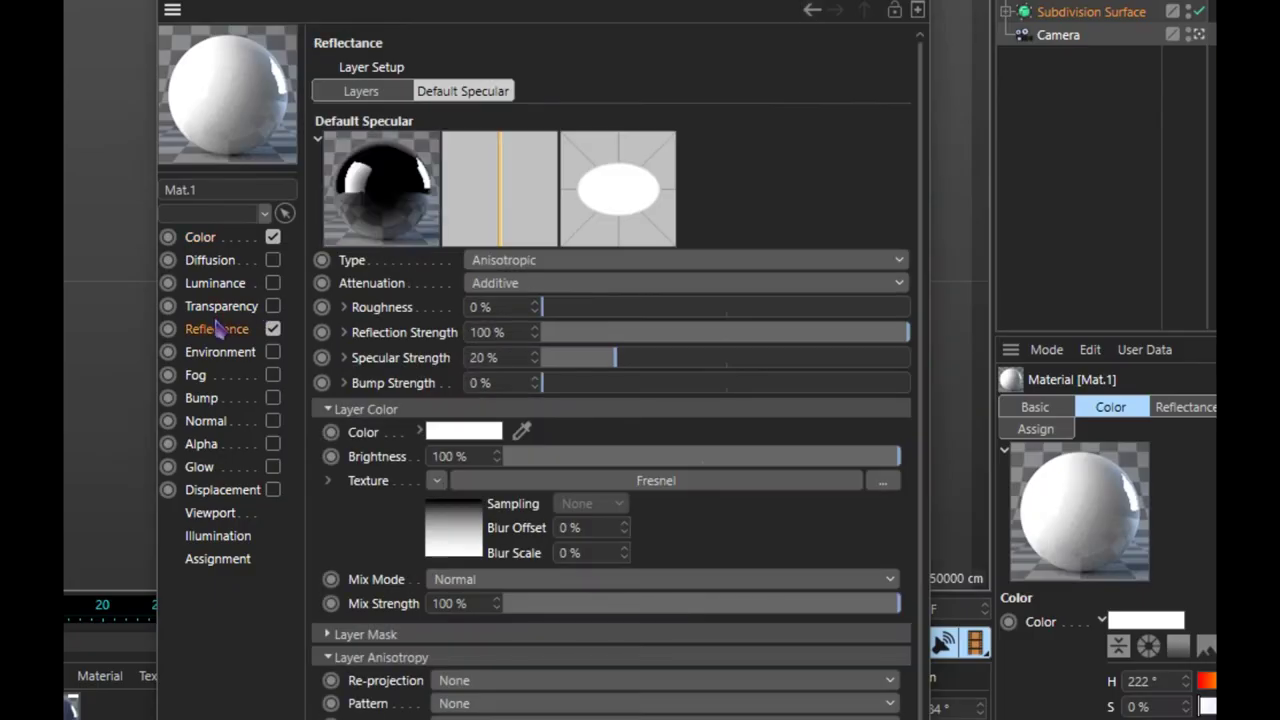
left_click(516, 262)
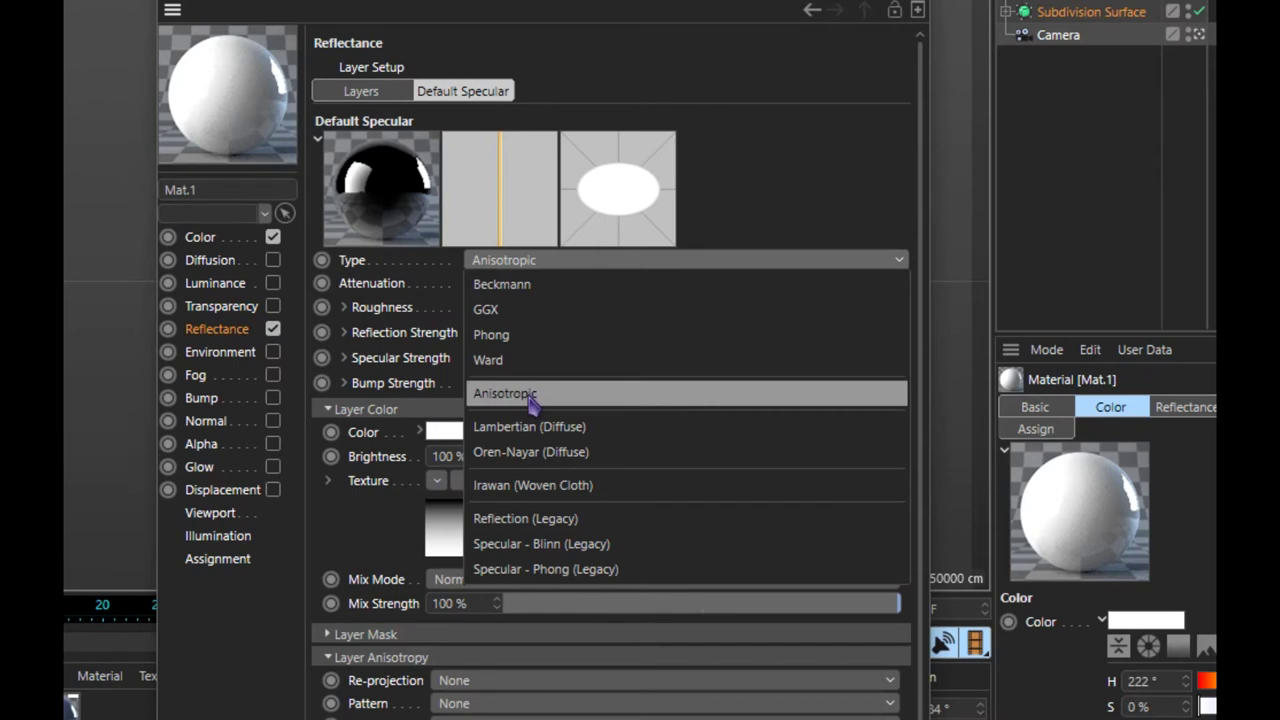
left_click(505, 393)
left_click(490, 332)
left_click(498, 357)
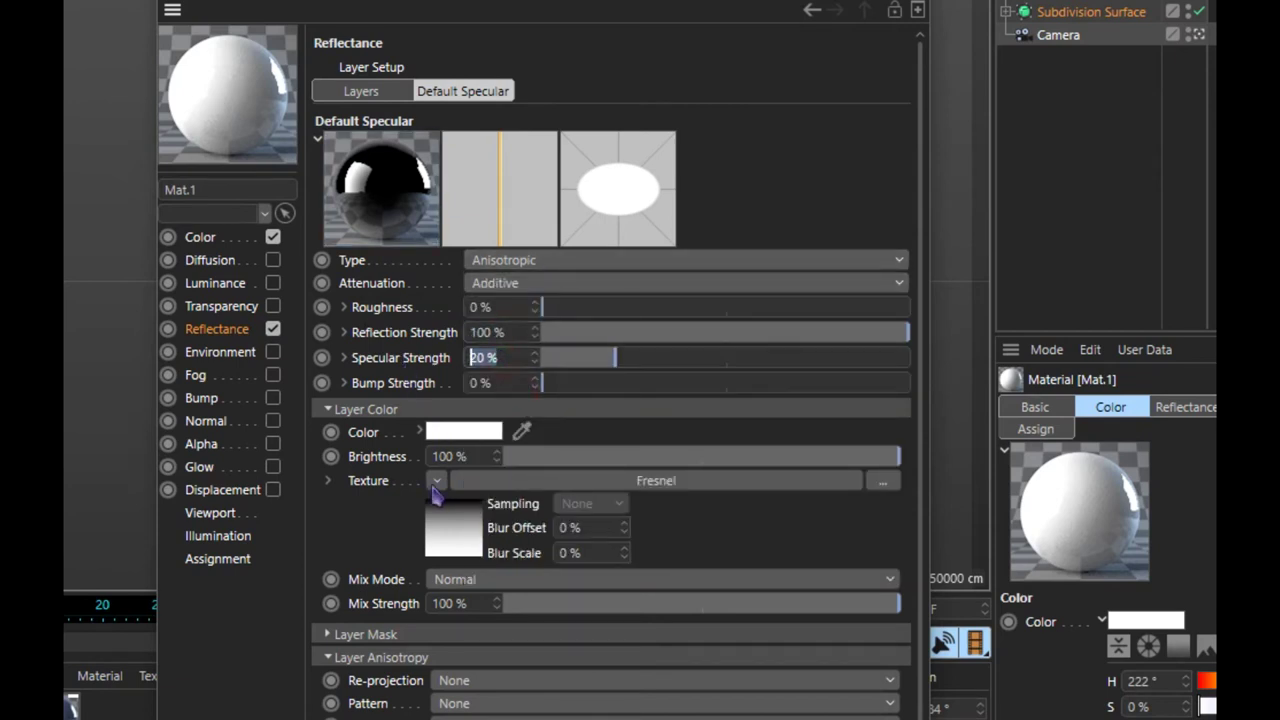
left_click(435, 485)
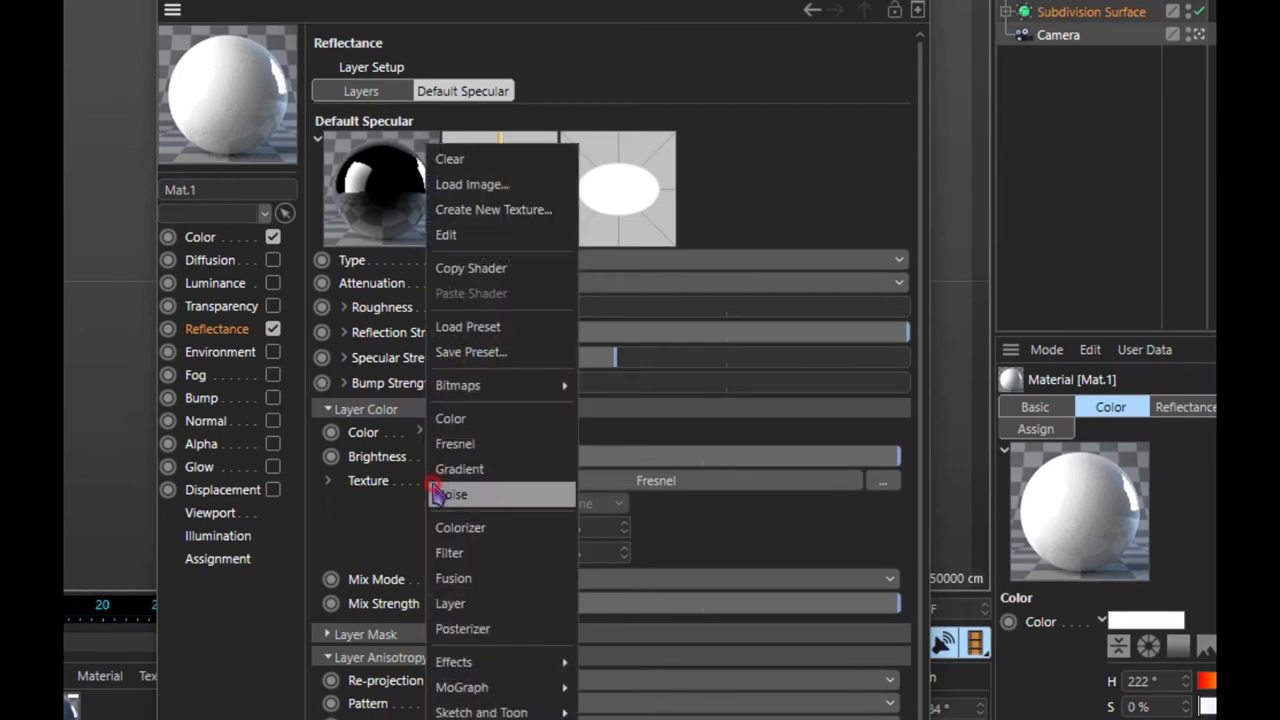
left_click(471, 447)
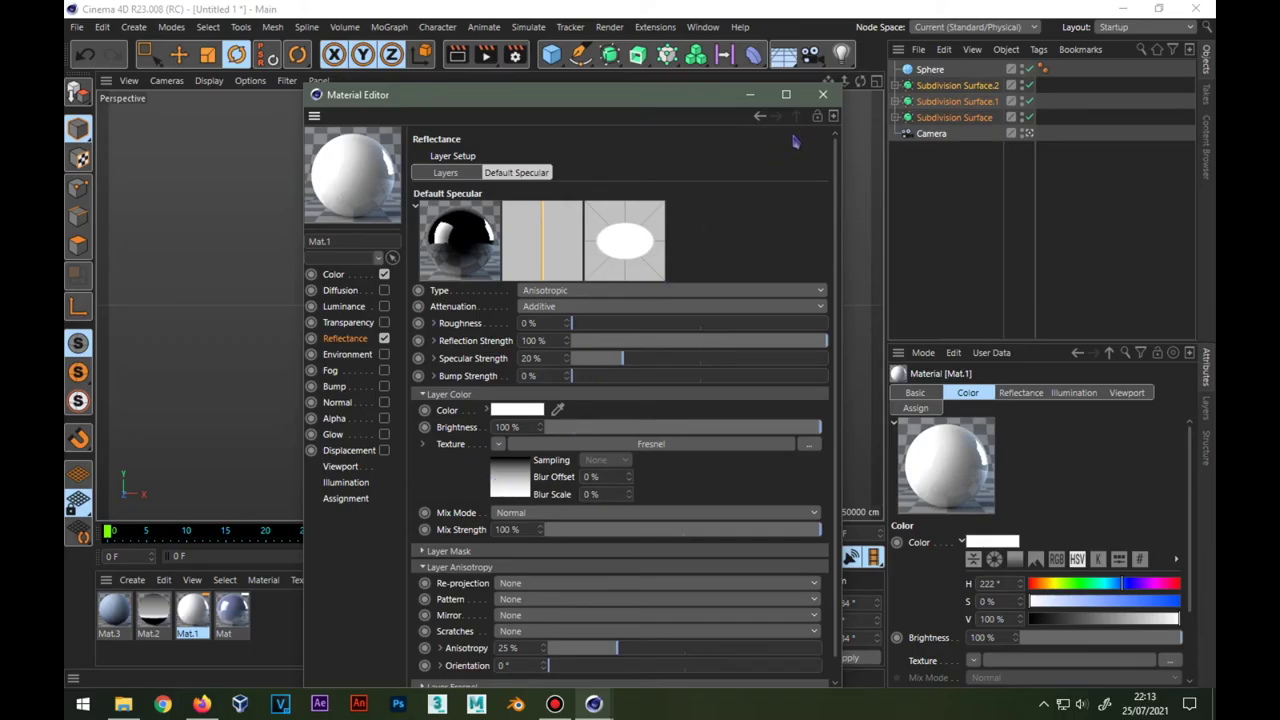
left_click(821, 98)
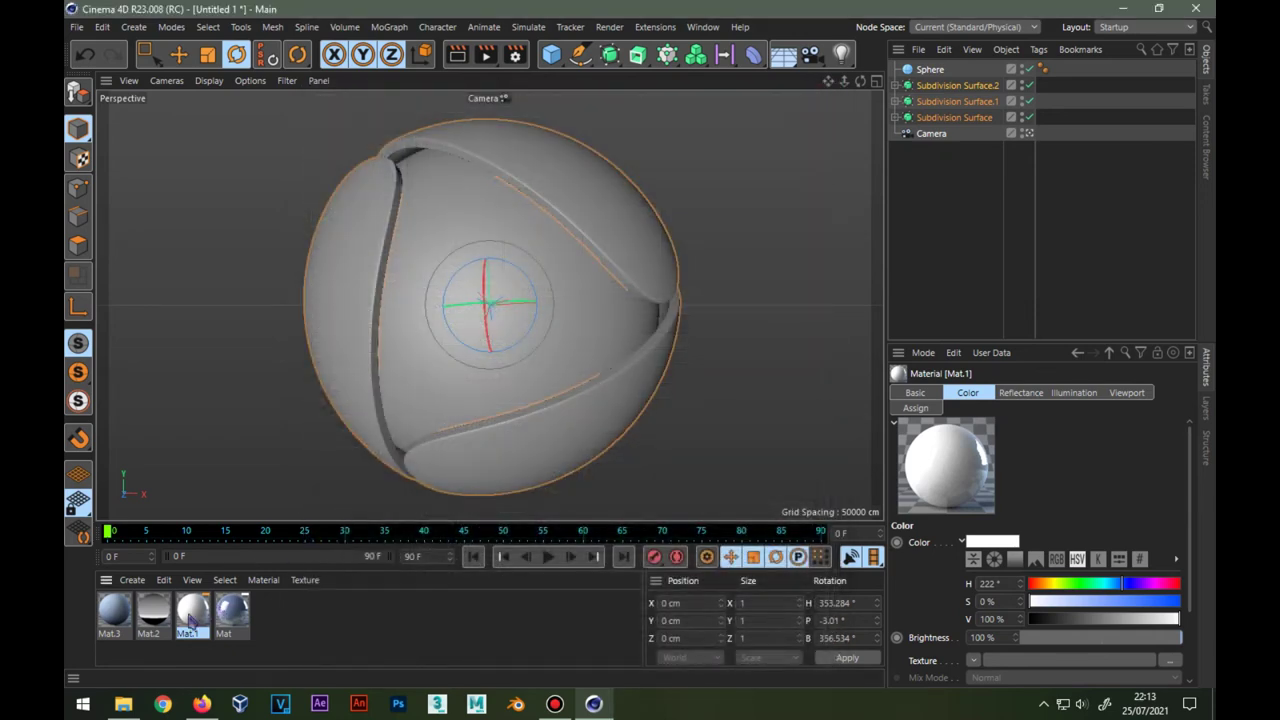
Enable Mat.2's Luminance channel with a Gradient texture of type 2D - V.
double_click(152, 612)
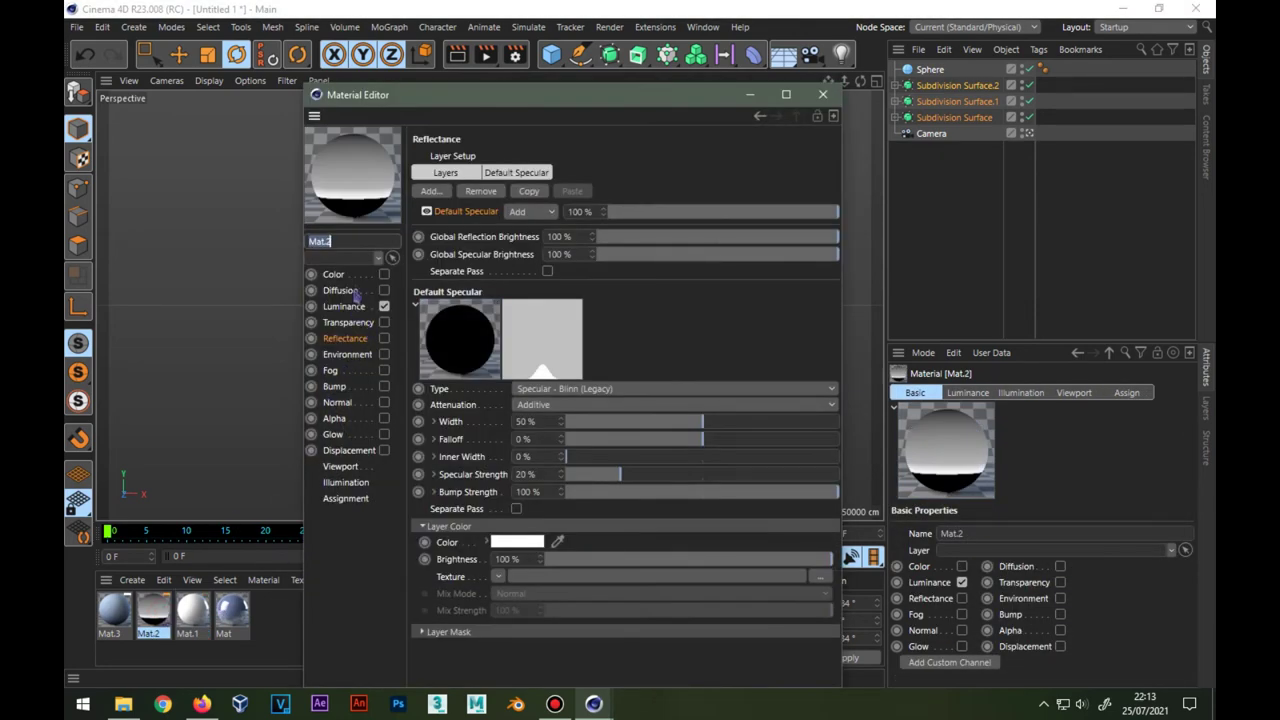
left_click(384, 274)
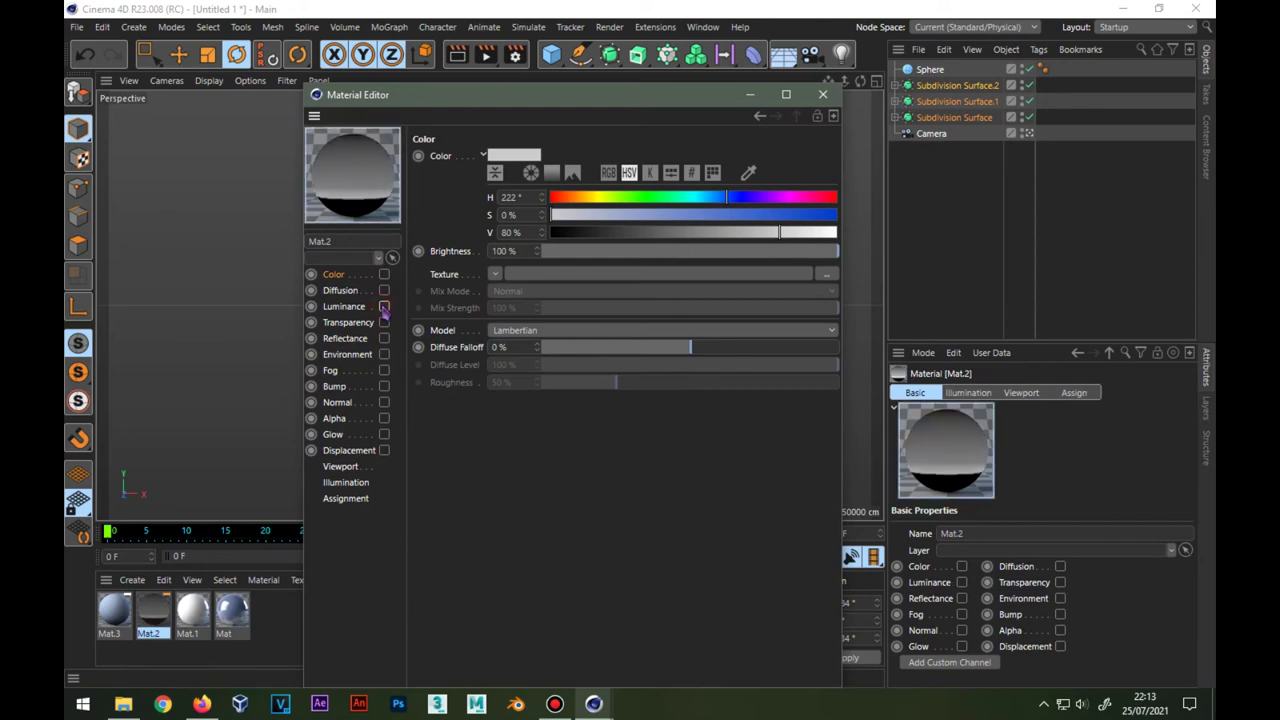
left_click(355, 307)
left_click(492, 283)
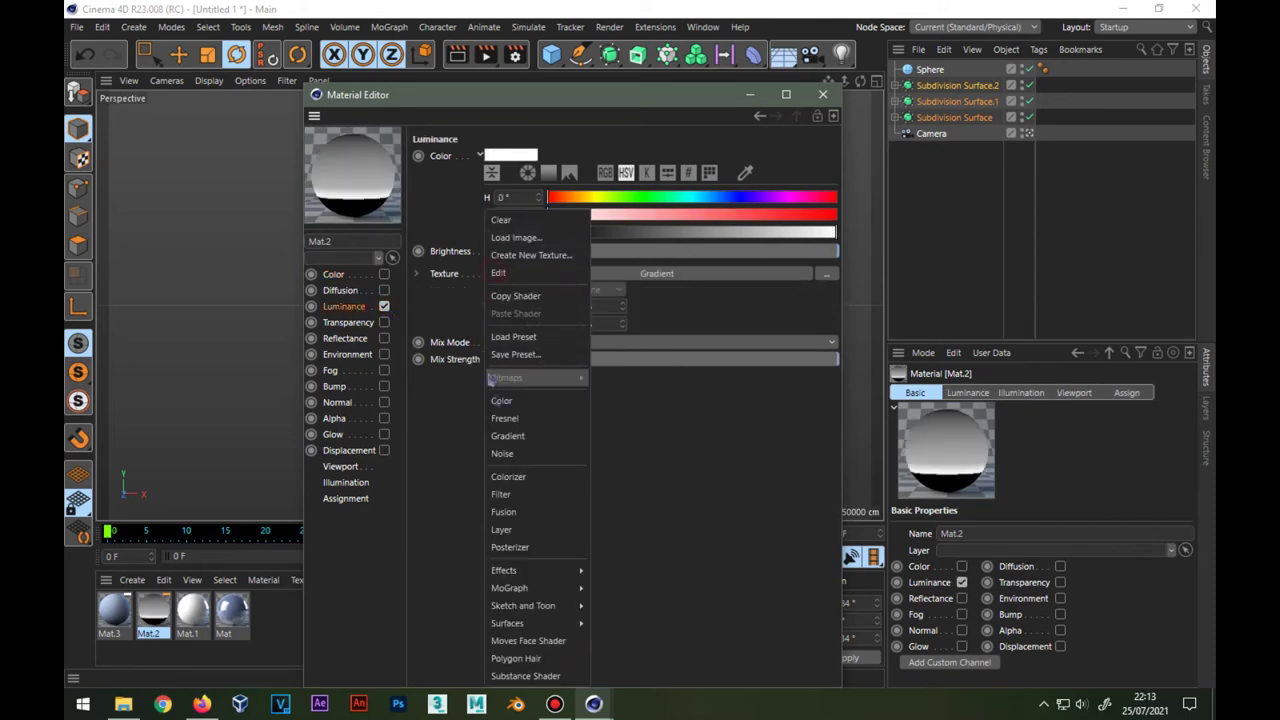
left_click(533, 443)
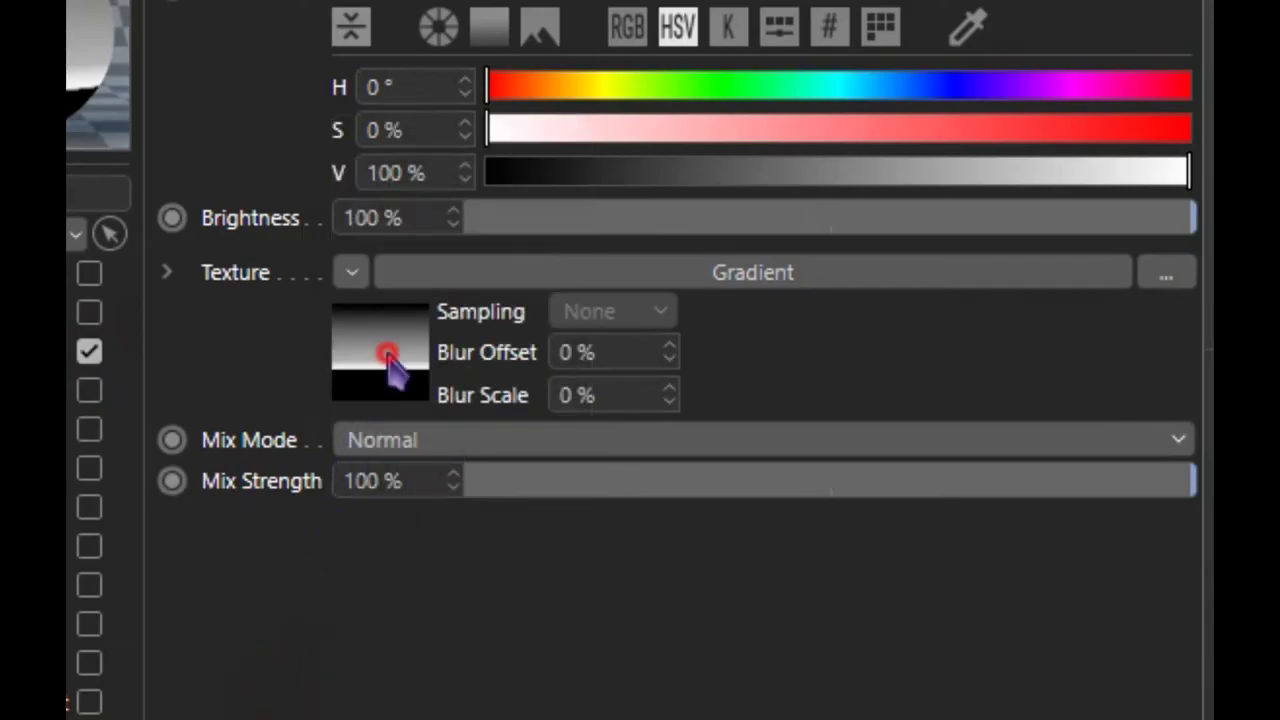
left_click(388, 355)
left_click(370, 367)
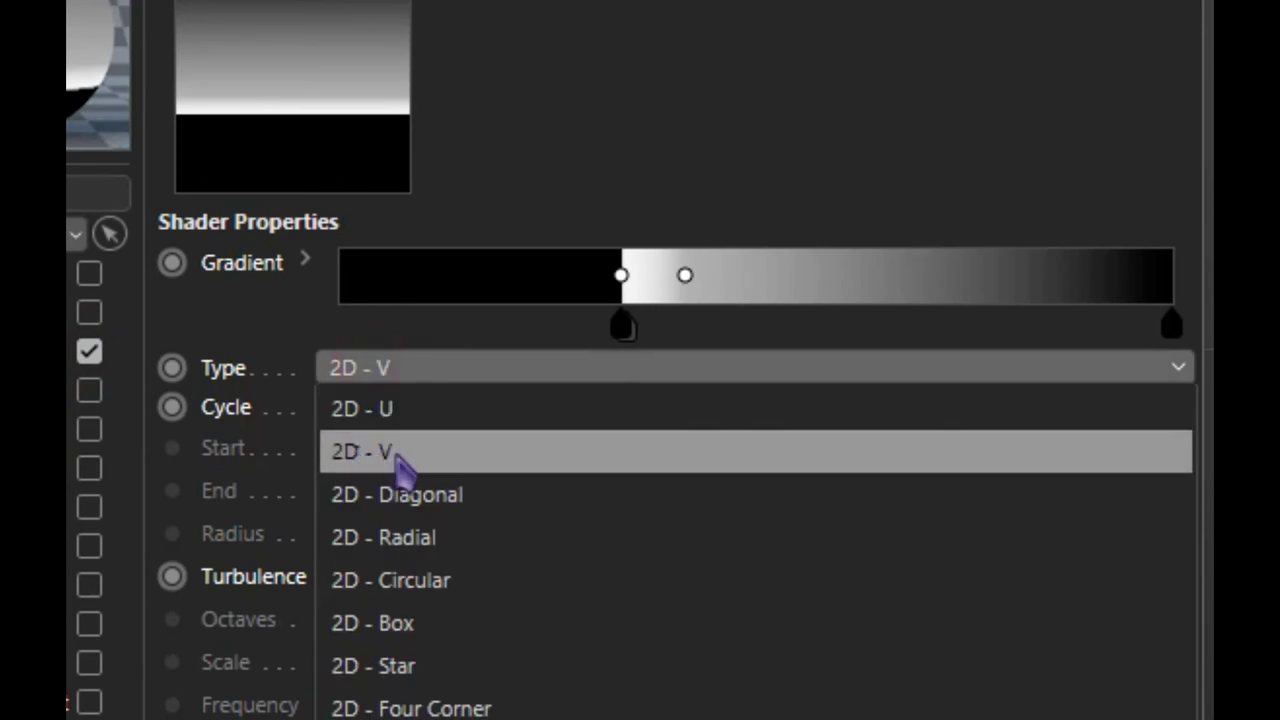
left_click(440, 325)
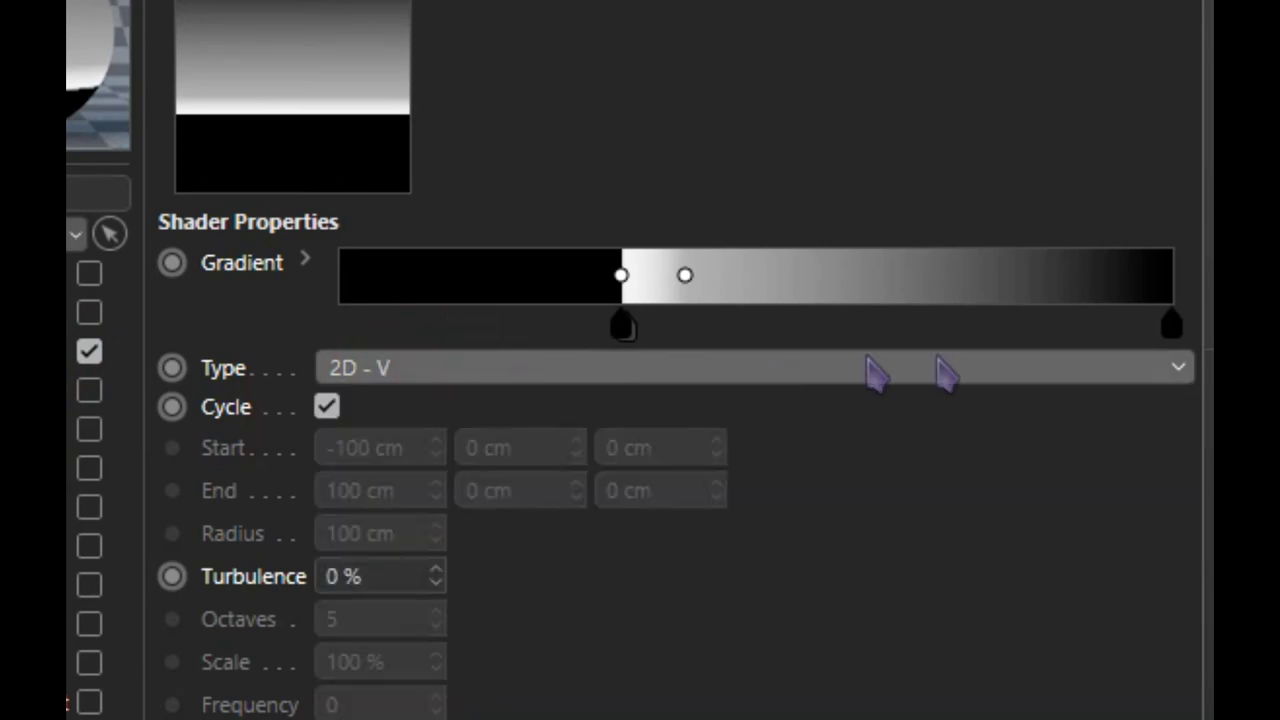
Arrange the gradient knots into a sharp black-to-white edge at about 33.021%.
left_click(305, 262)
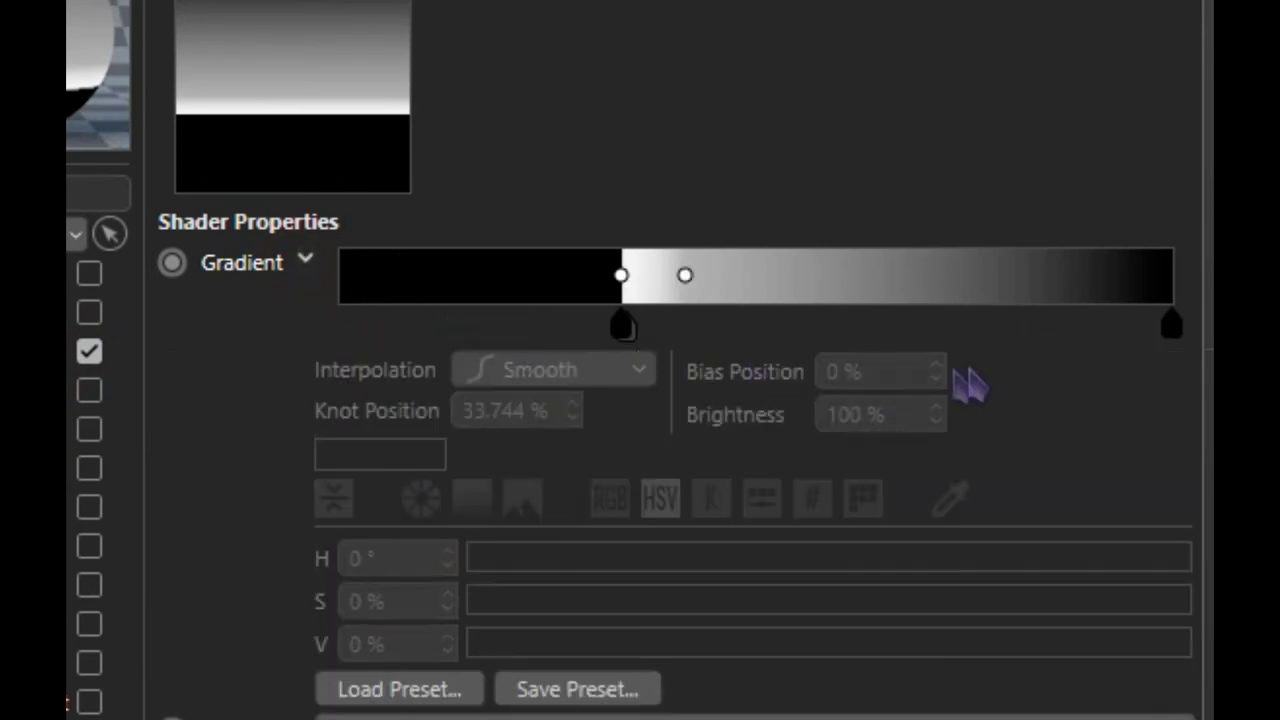
left_click(1171, 326)
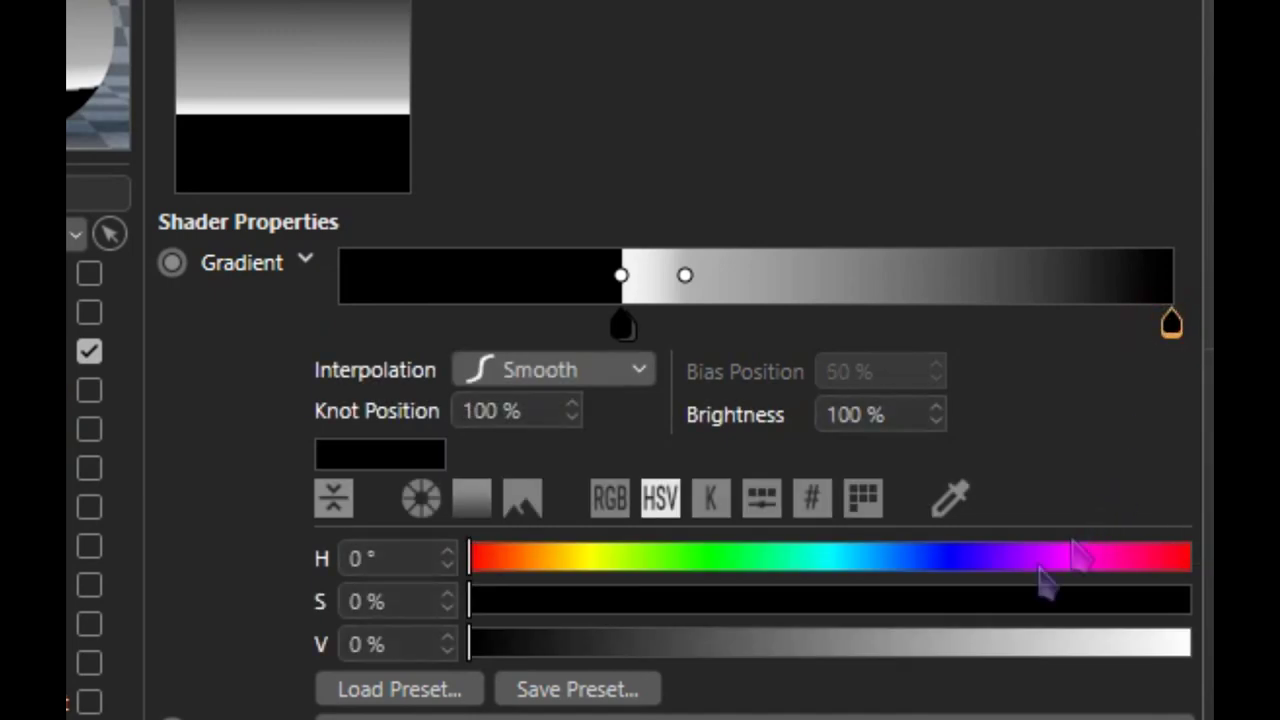
left_click(402, 558)
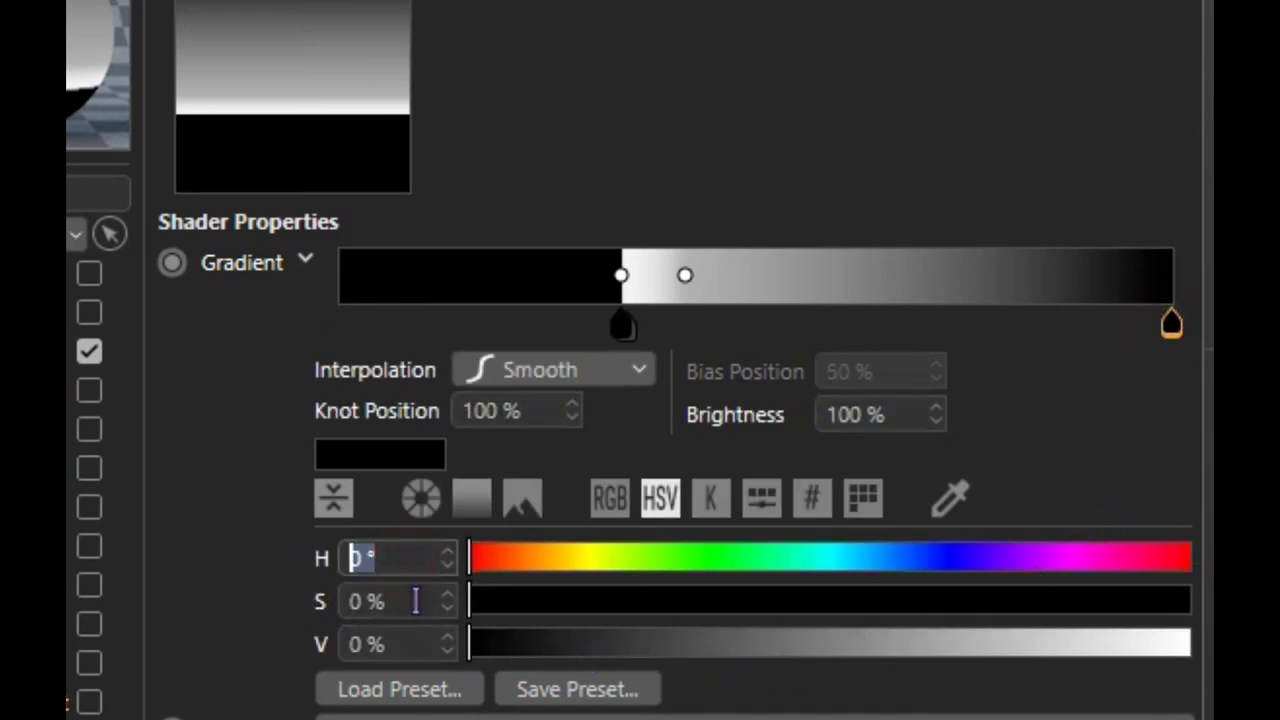
left_click(416, 600)
left_click(400, 643)
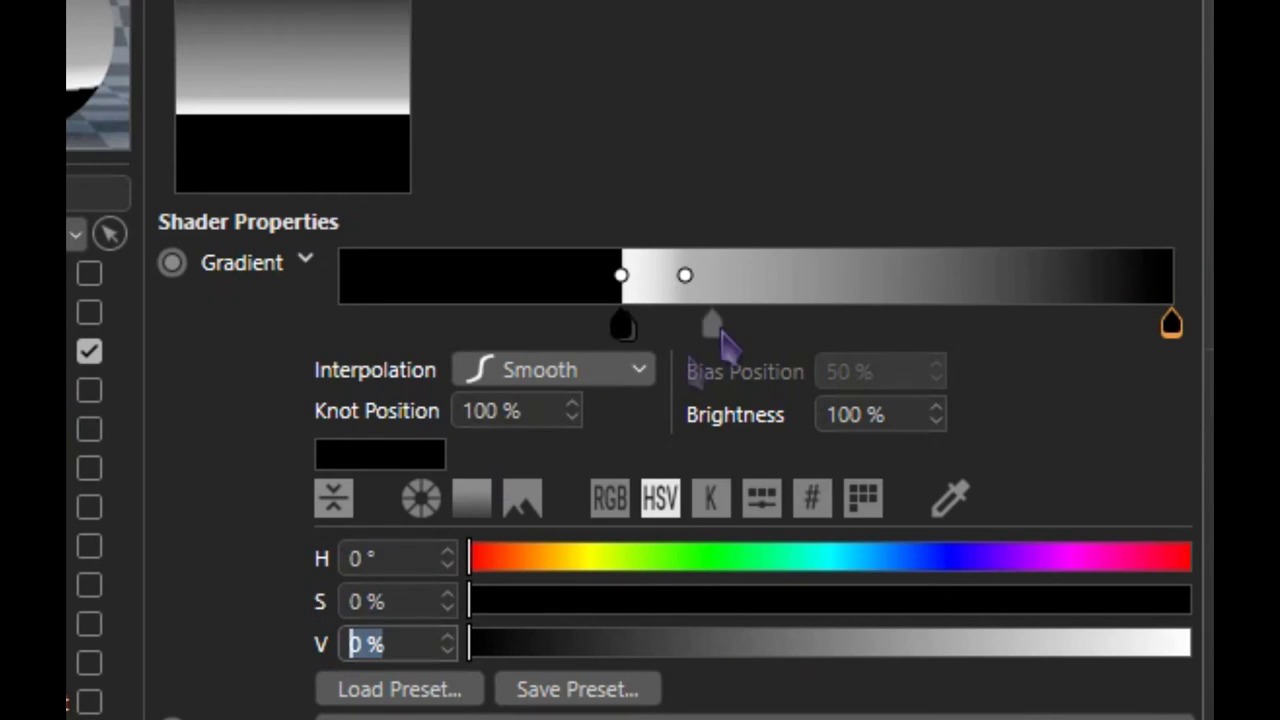
left_click(622, 326)
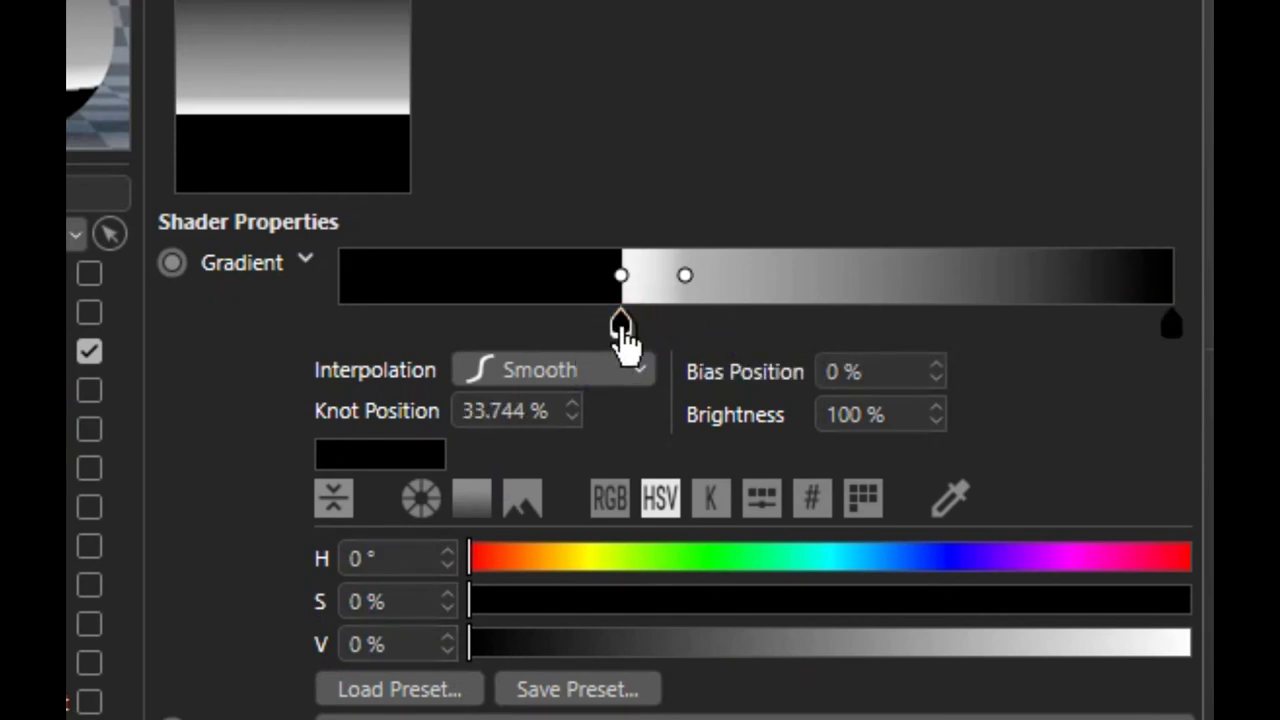
left_click_drag(622, 330, 613, 332)
left_click(628, 328)
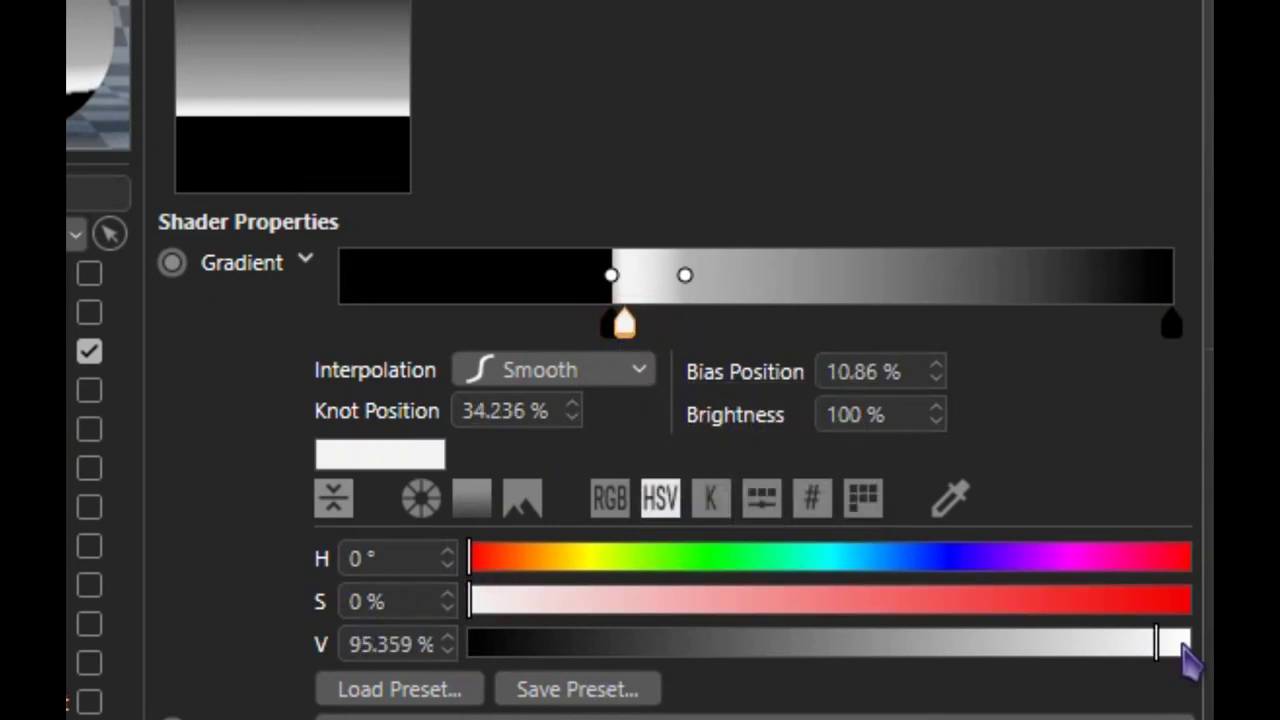
left_click_drag(1170, 645, 1195, 645)
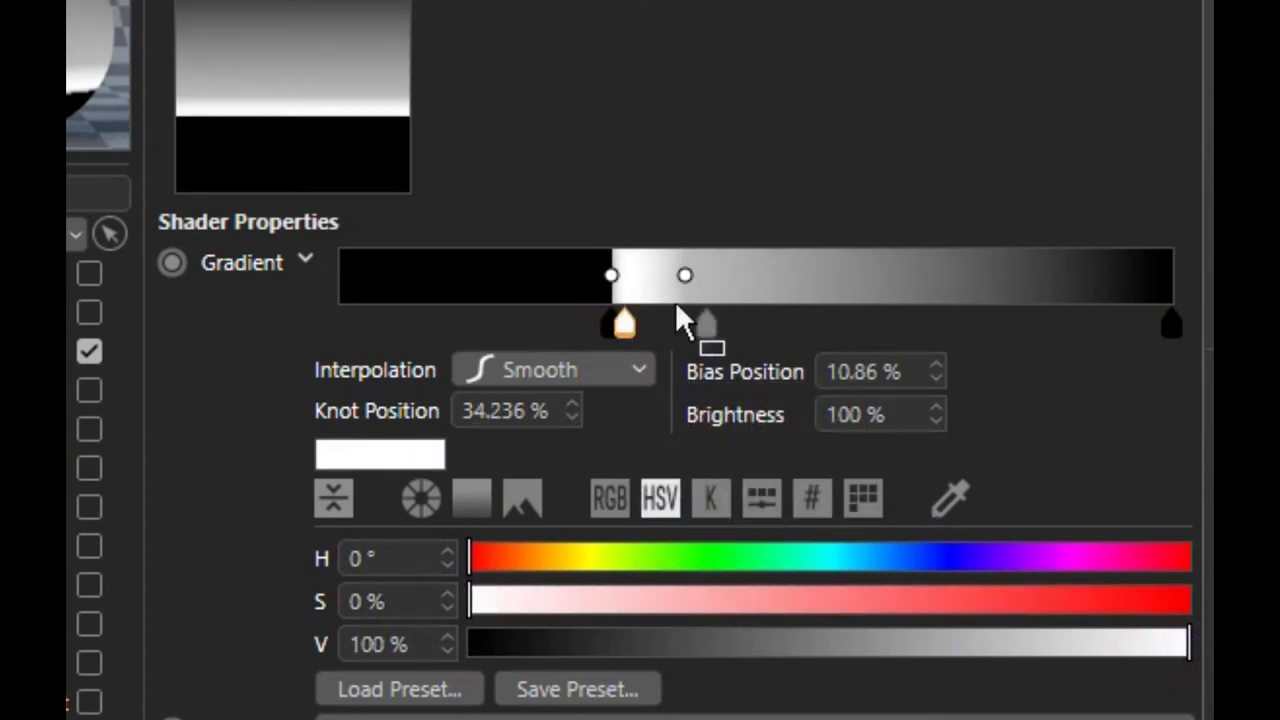
left_click(613, 324)
left_click_drag(614, 328, 619, 328)
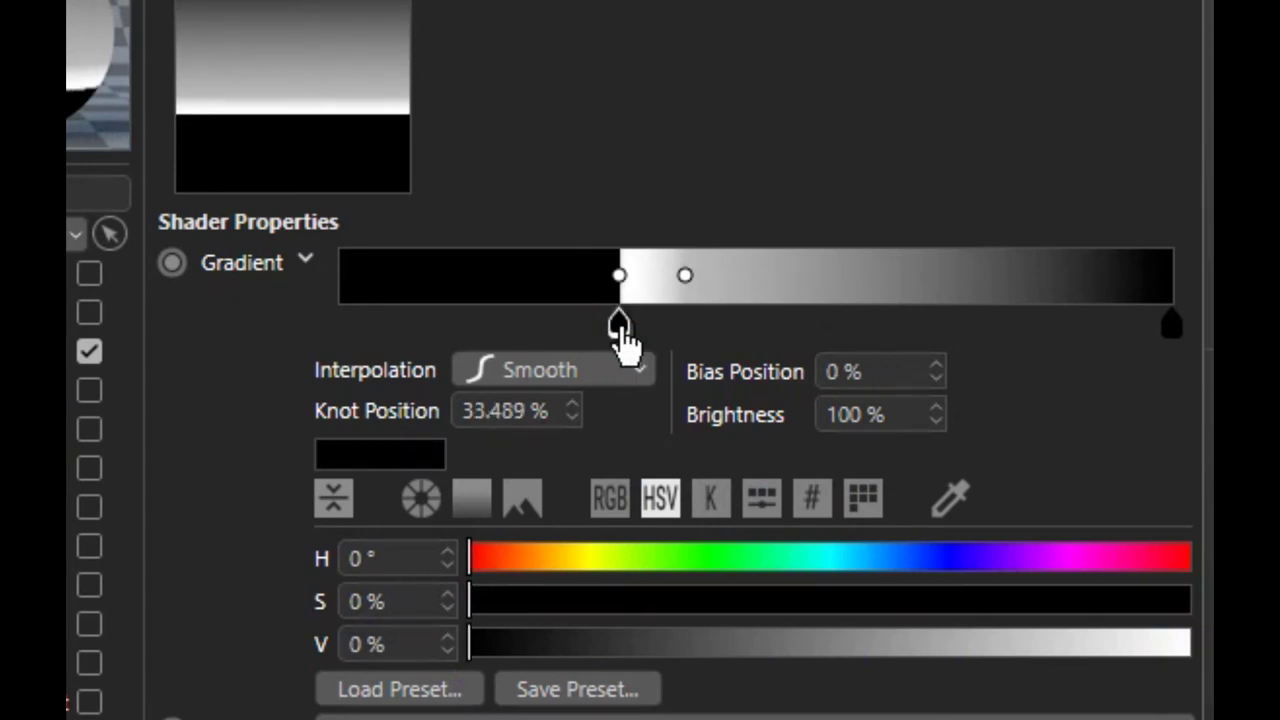
left_click_drag(621, 328, 612, 324)
left_click(621, 322)
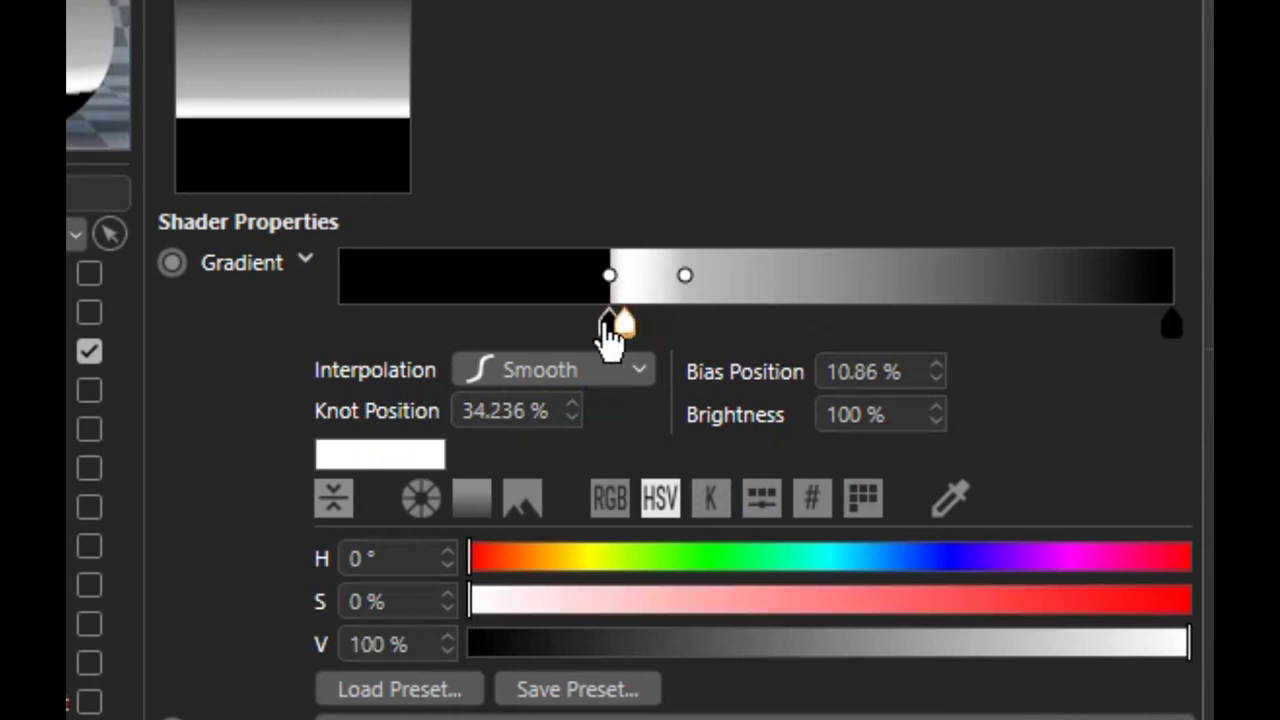
left_click(610, 324)
left_click_drag(608, 324, 614, 324)
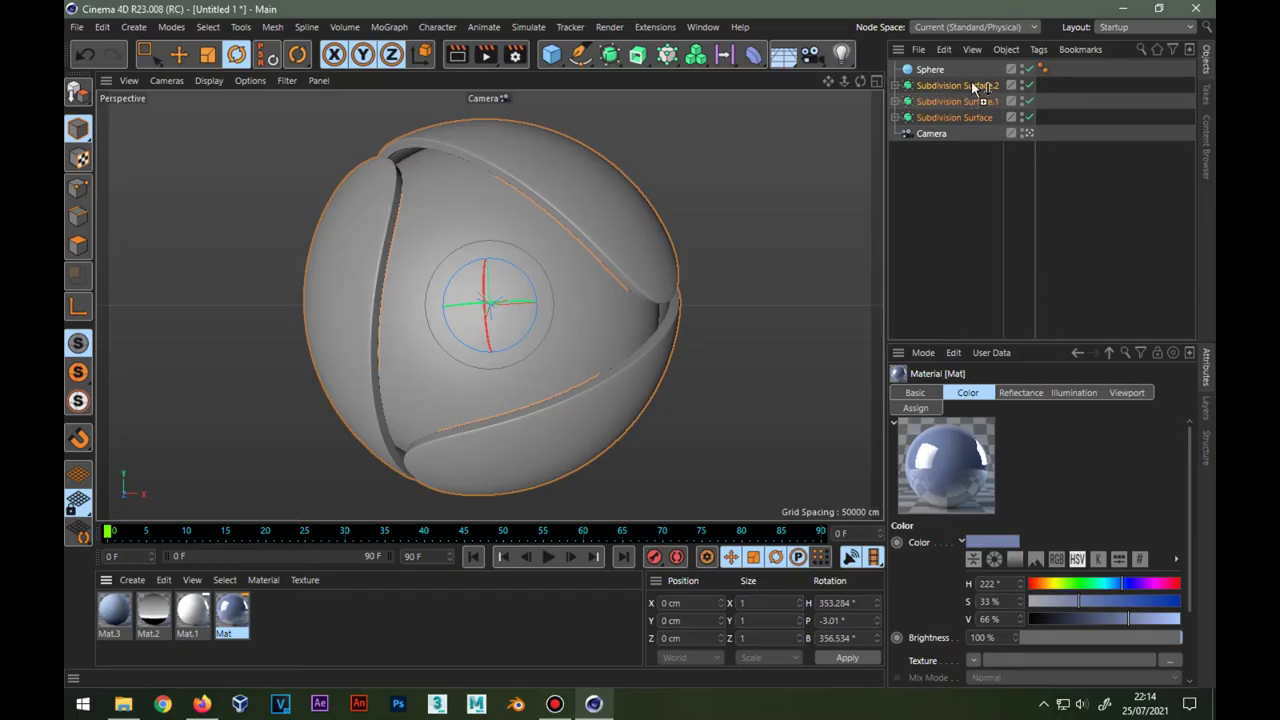
Apply the blue Mat to Subdivision Surface.1 and Mat.1 to the Sphere.
left_click_drag(958, 100, 968, 116, "ctrl")
left_click_drag(198, 620, 672, 272)
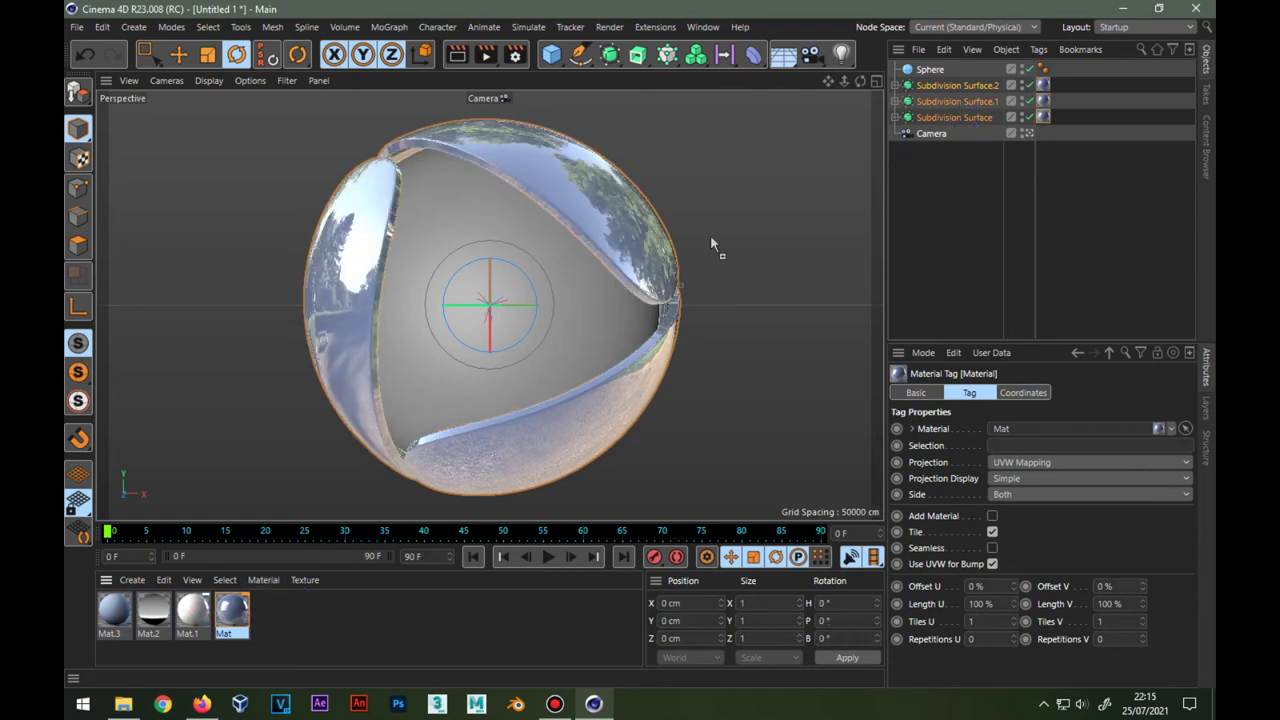
left_click_drag(920, 88, 928, 70)
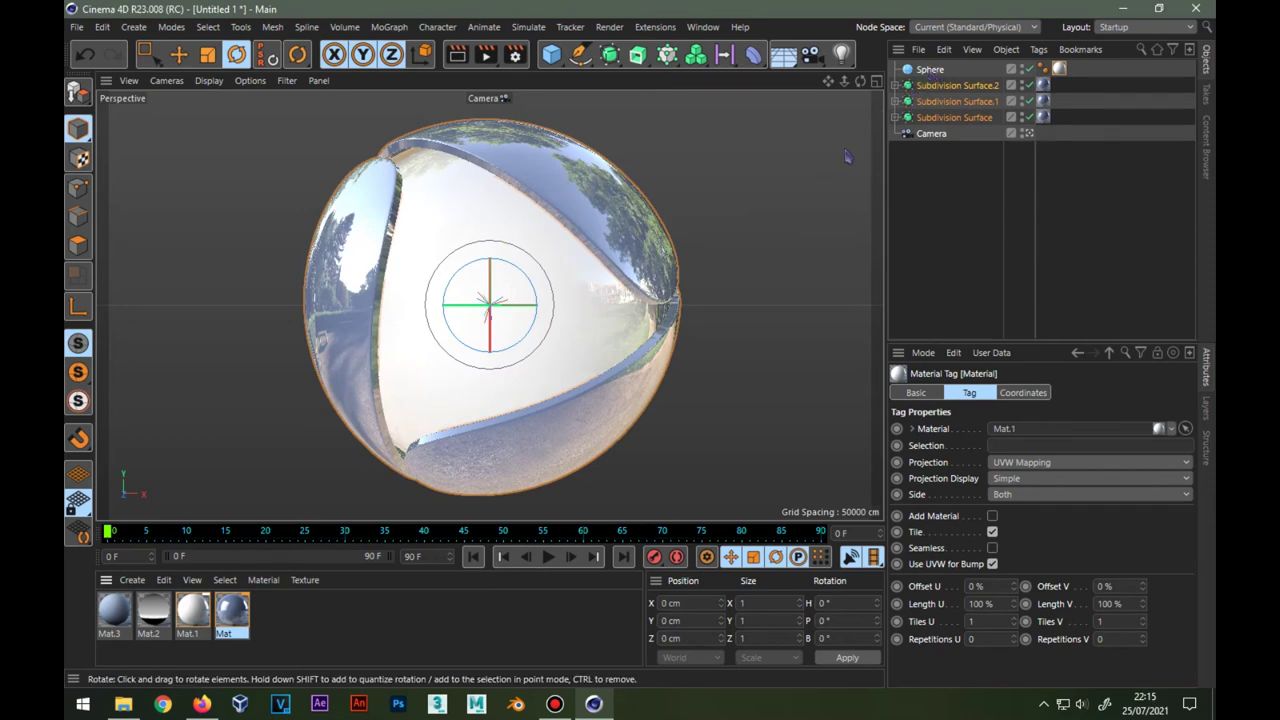
Add a Sky object and texture it with the Mat.2 gradient.
left_click(783, 54)
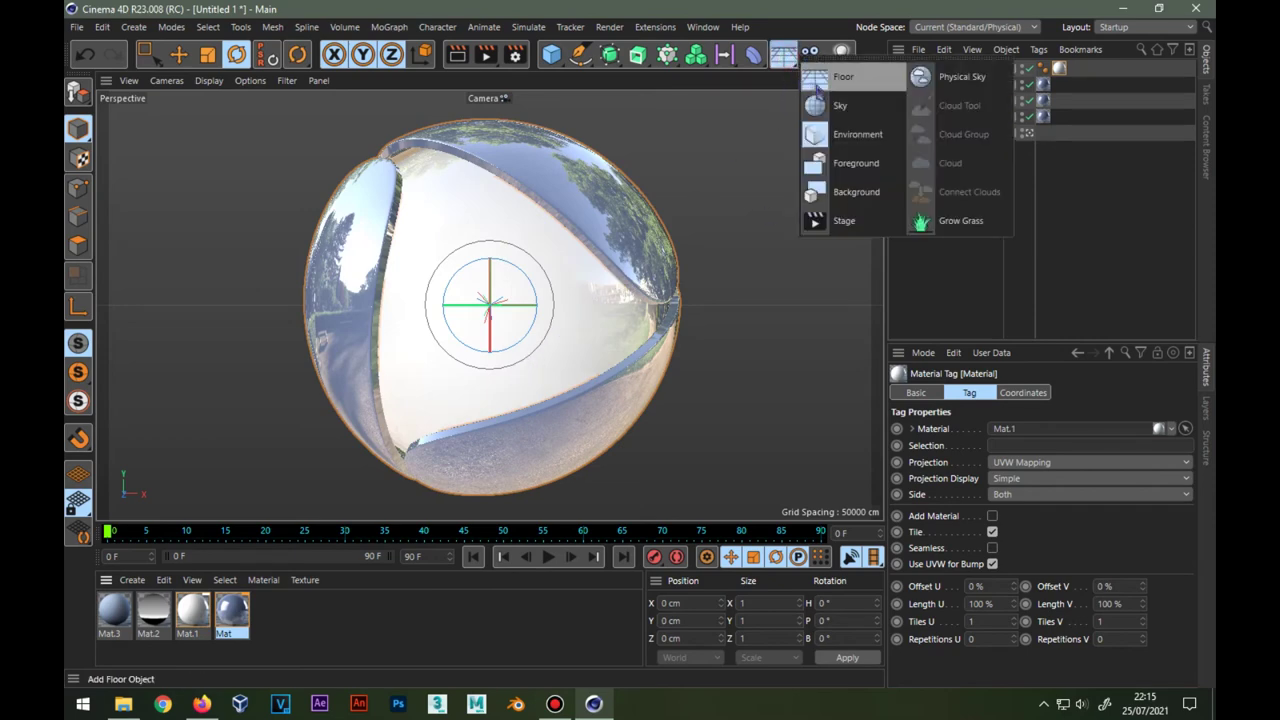
left_click(843, 111)
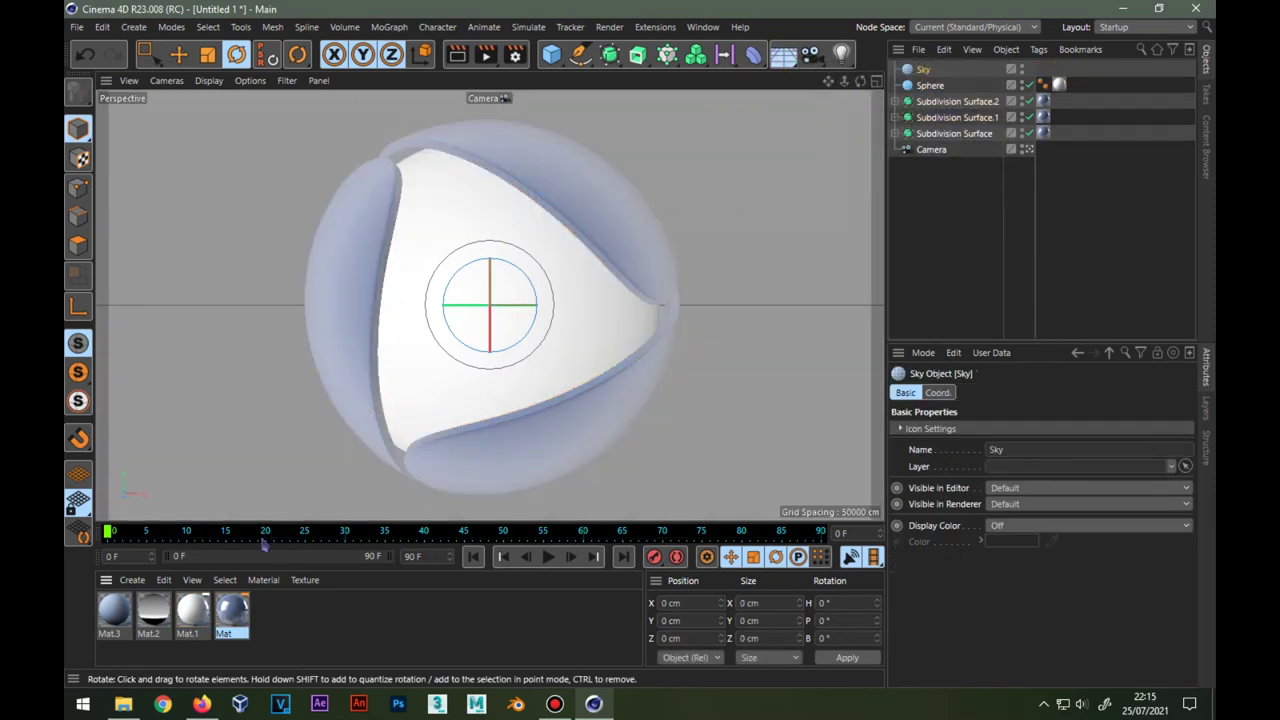
left_click_drag(152, 610, 924, 71)
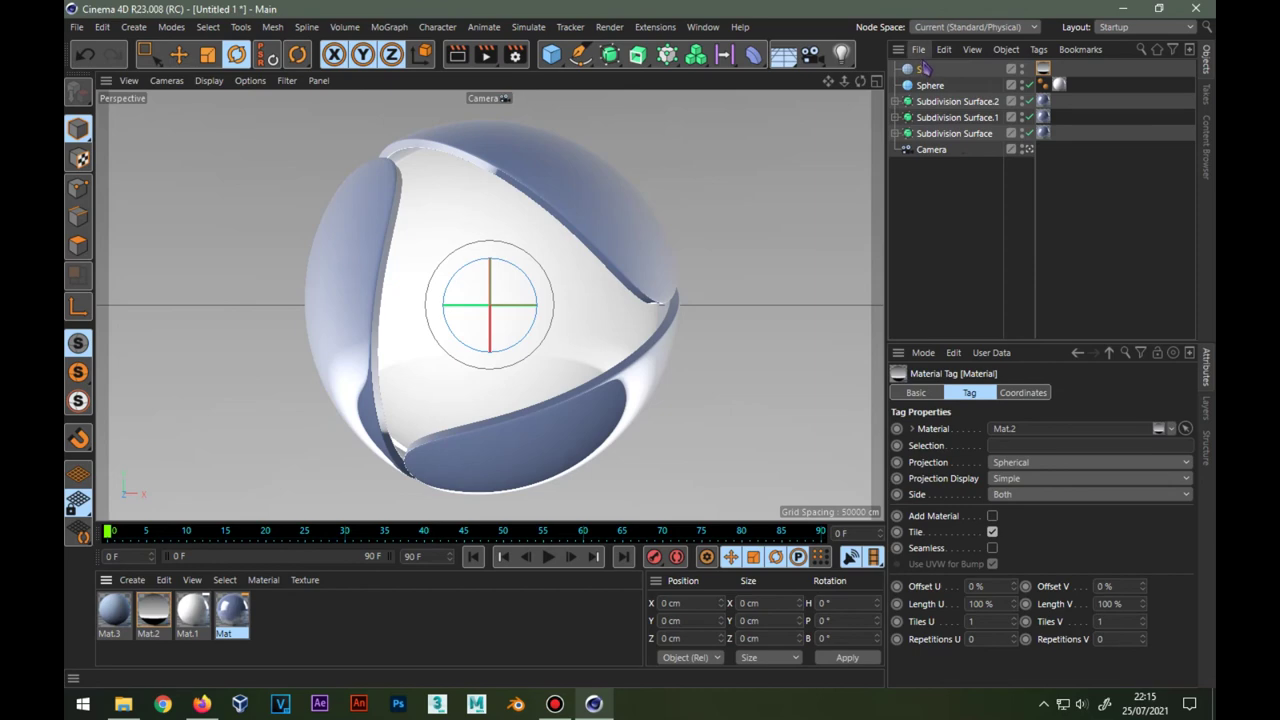
right_click(925, 69)
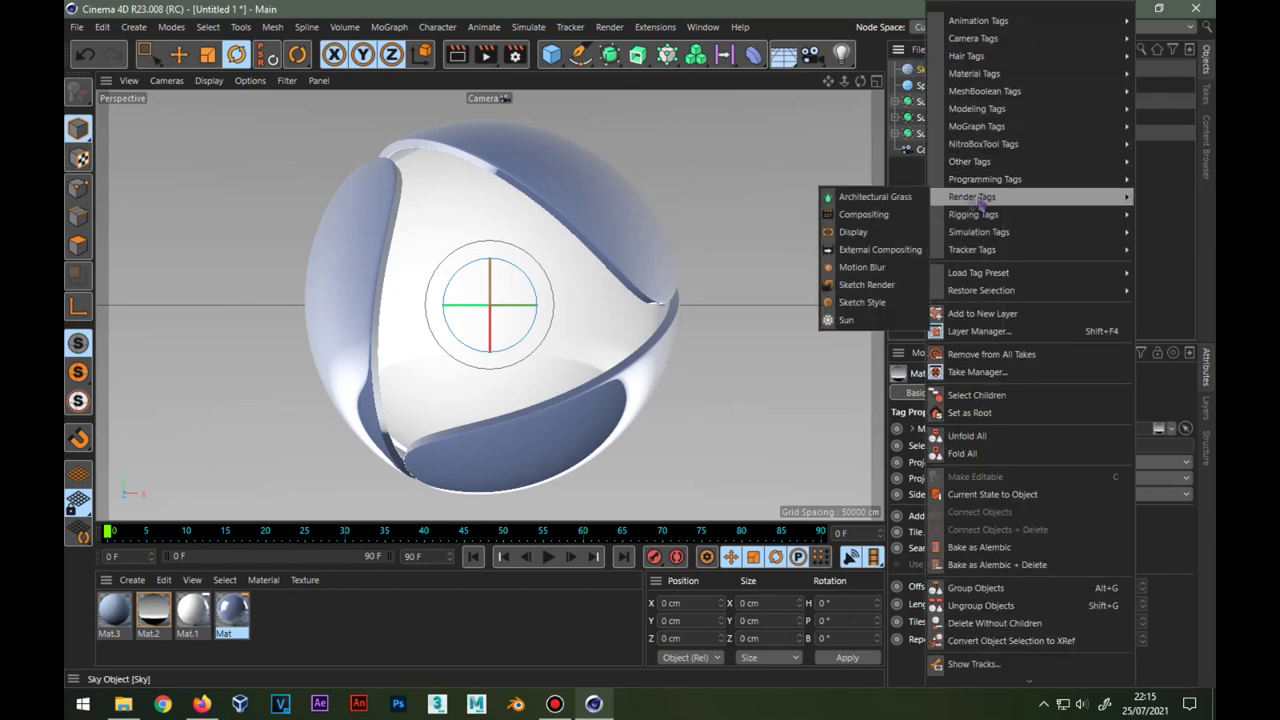
Give the Sky a Compositing tag with Seen by Camera off and tilt it to P 55°.
mouse_move(972, 197)
left_click(860, 222)
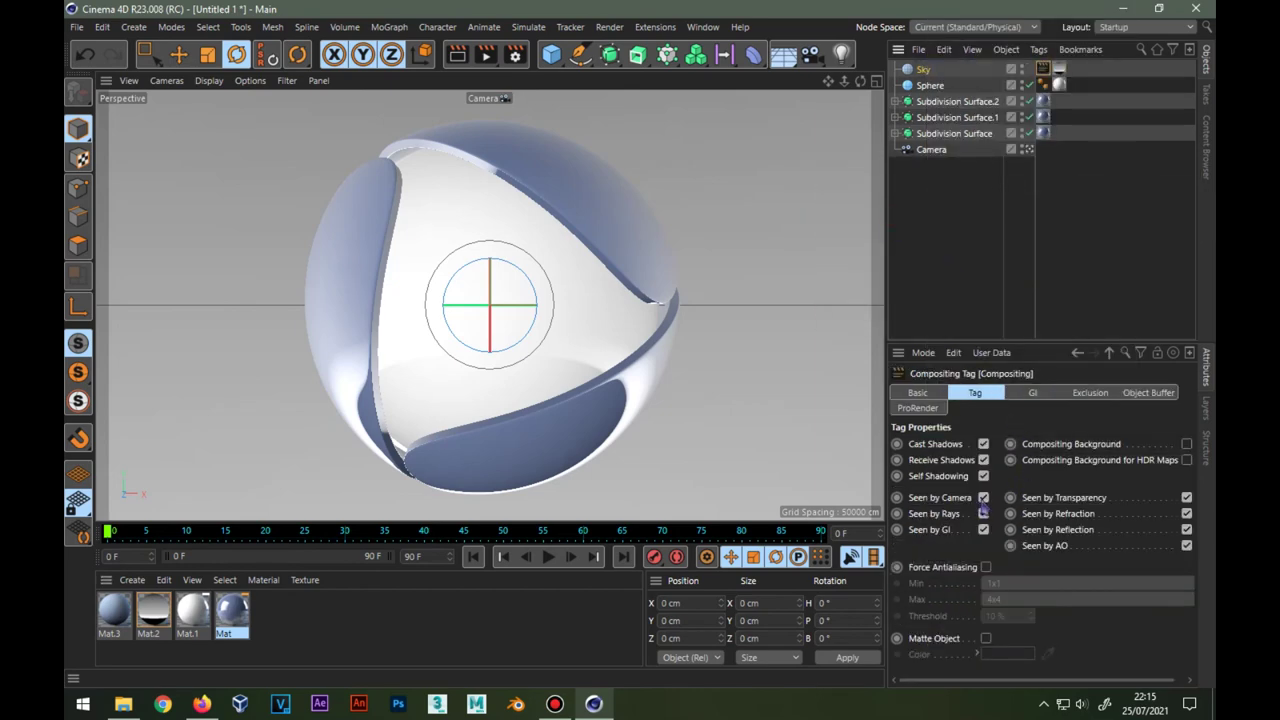
left_click(983, 498)
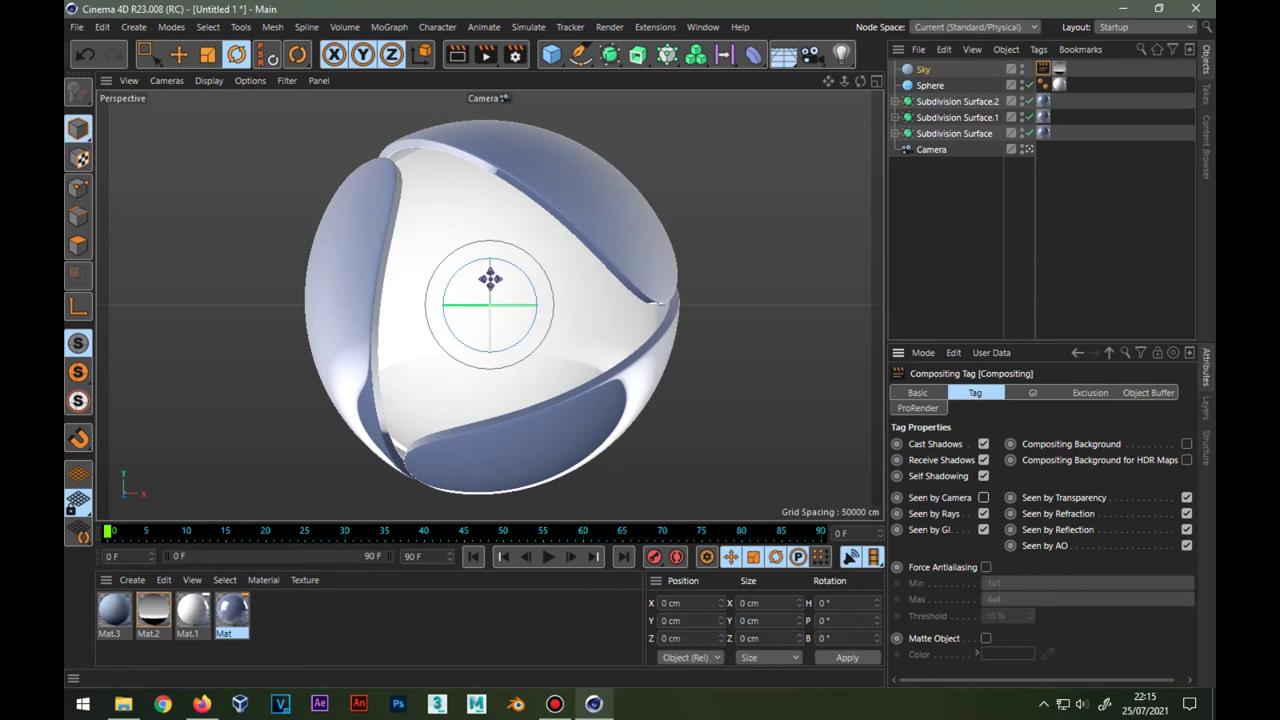
left_click_drag(490, 279, 484, 384)
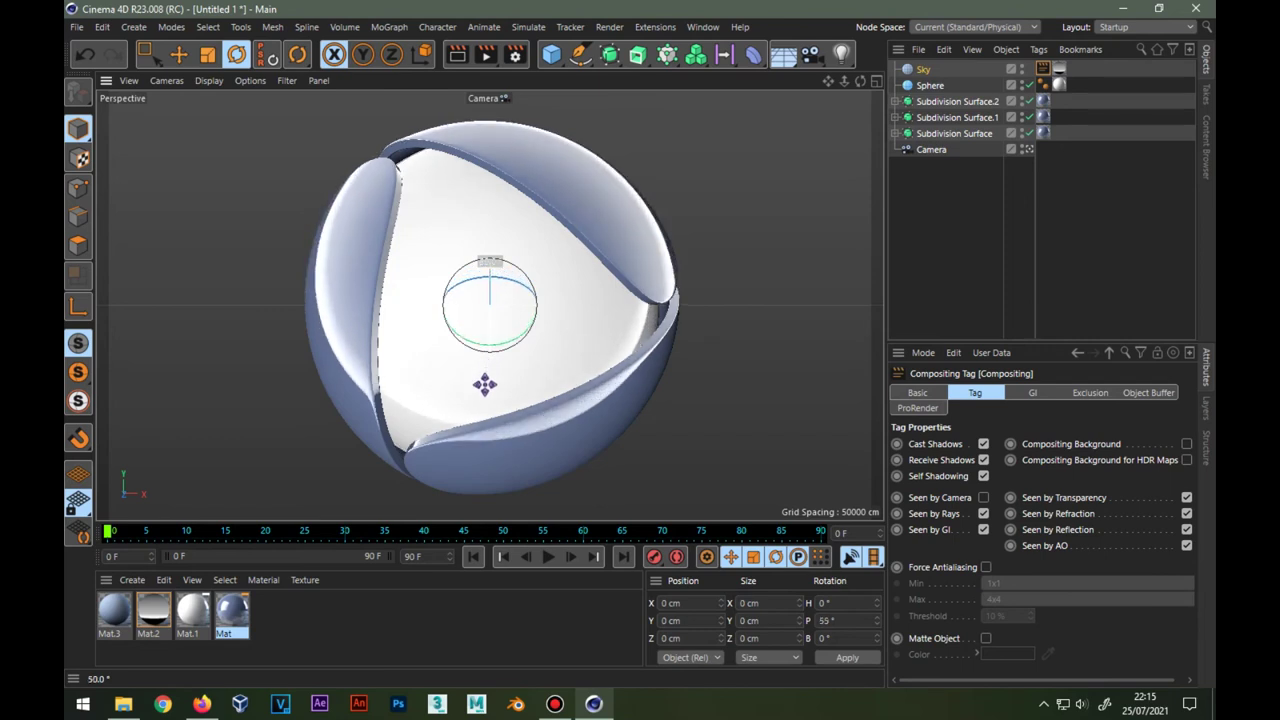
left_click(783, 54)
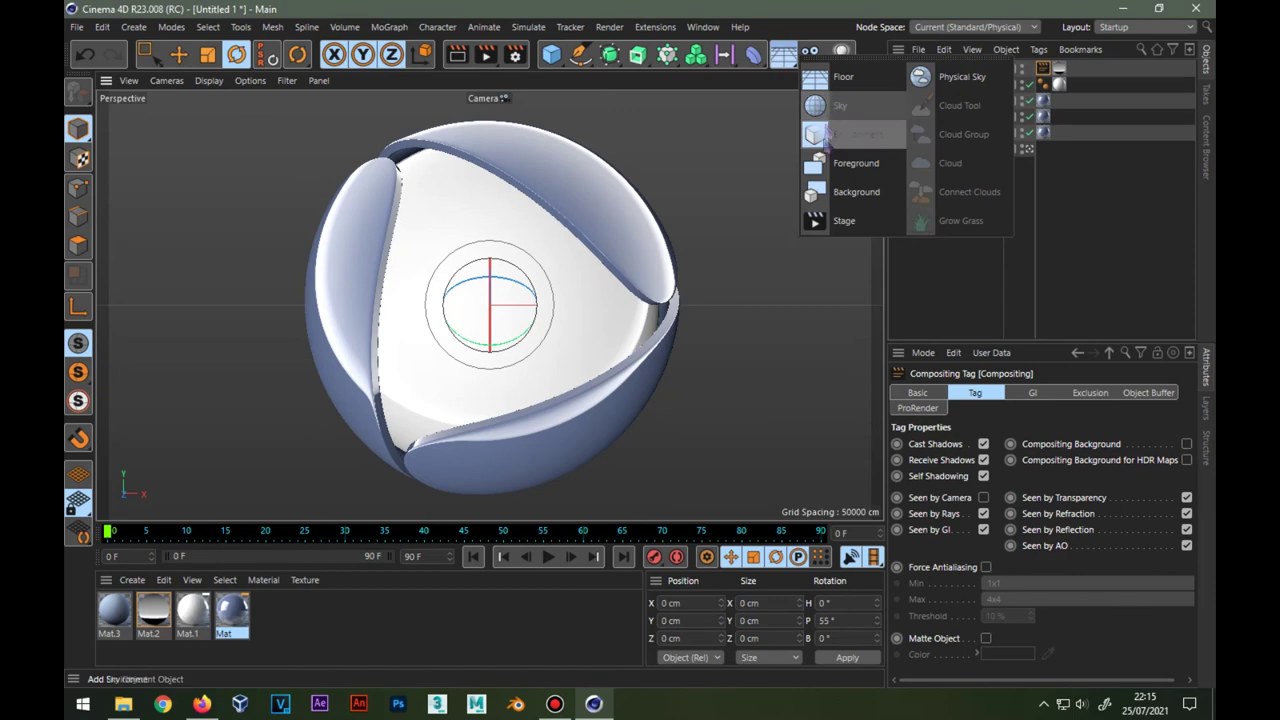
Add a Background object carrying the Mat.3 blue gradient, then add a light.
left_click(857, 195)
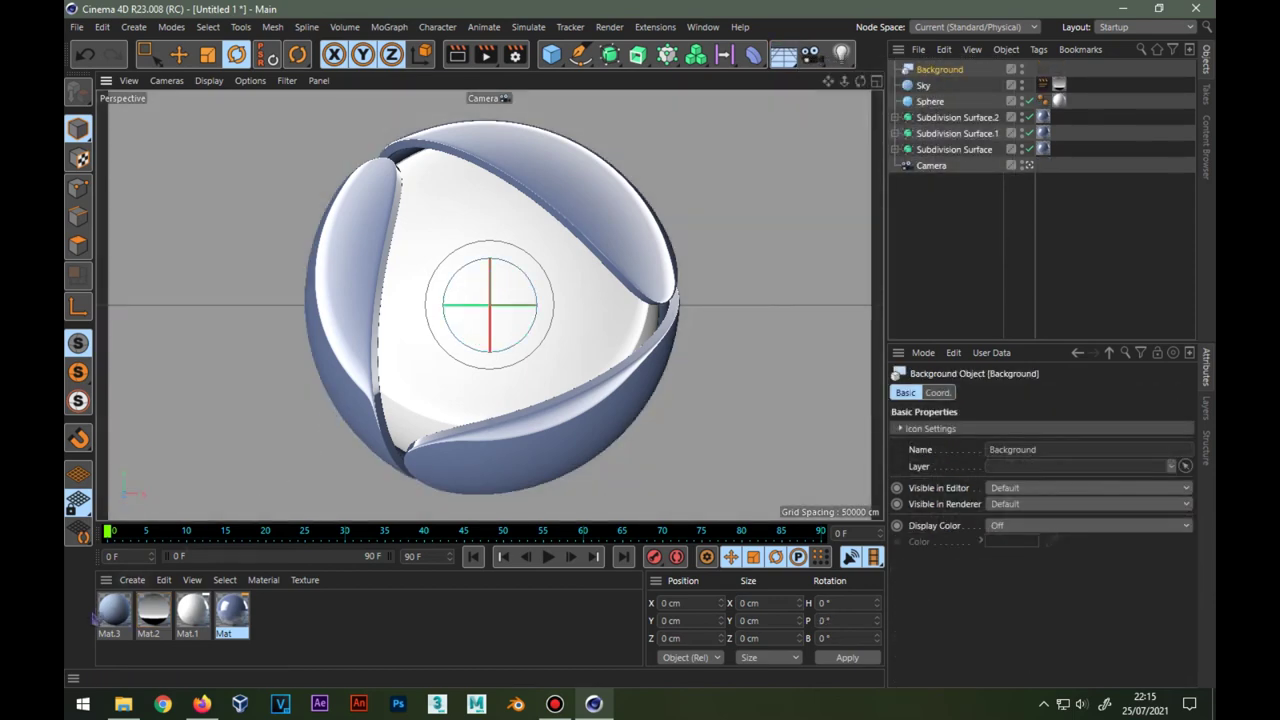
left_click_drag(1059, 84, 944, 70, "ctrl")
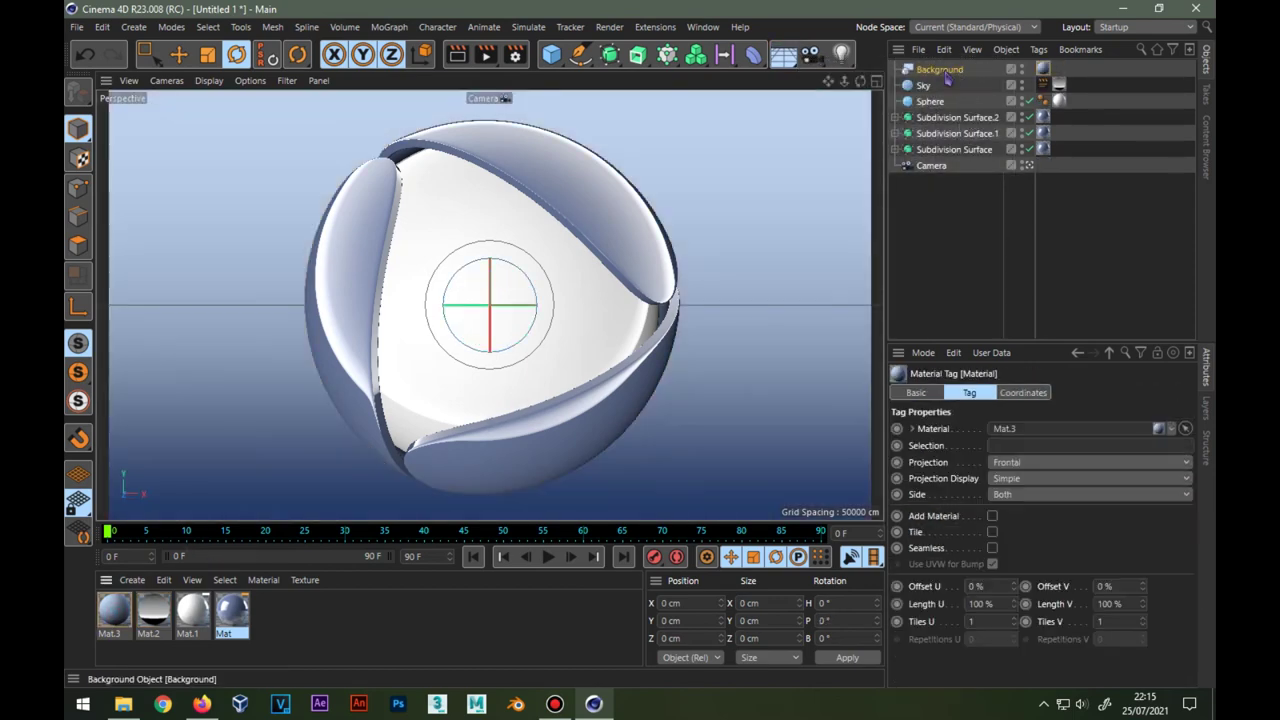
left_click(930, 101)
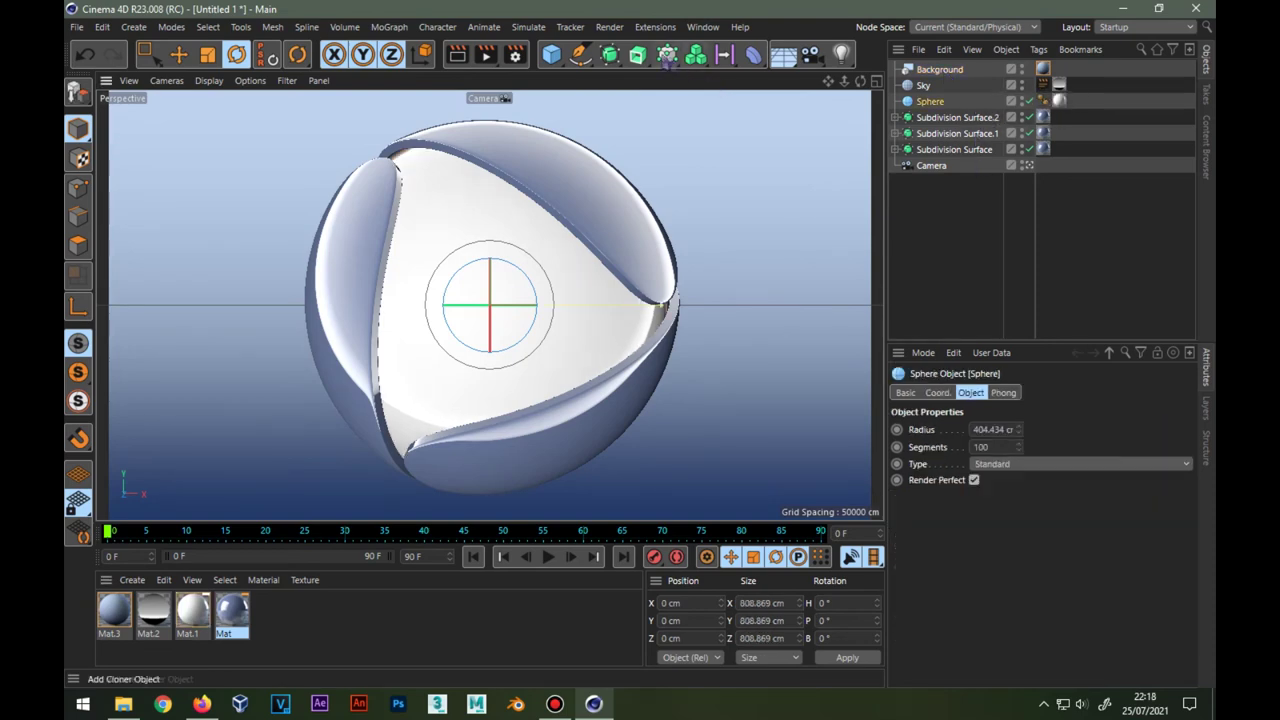
left_click(841, 54)
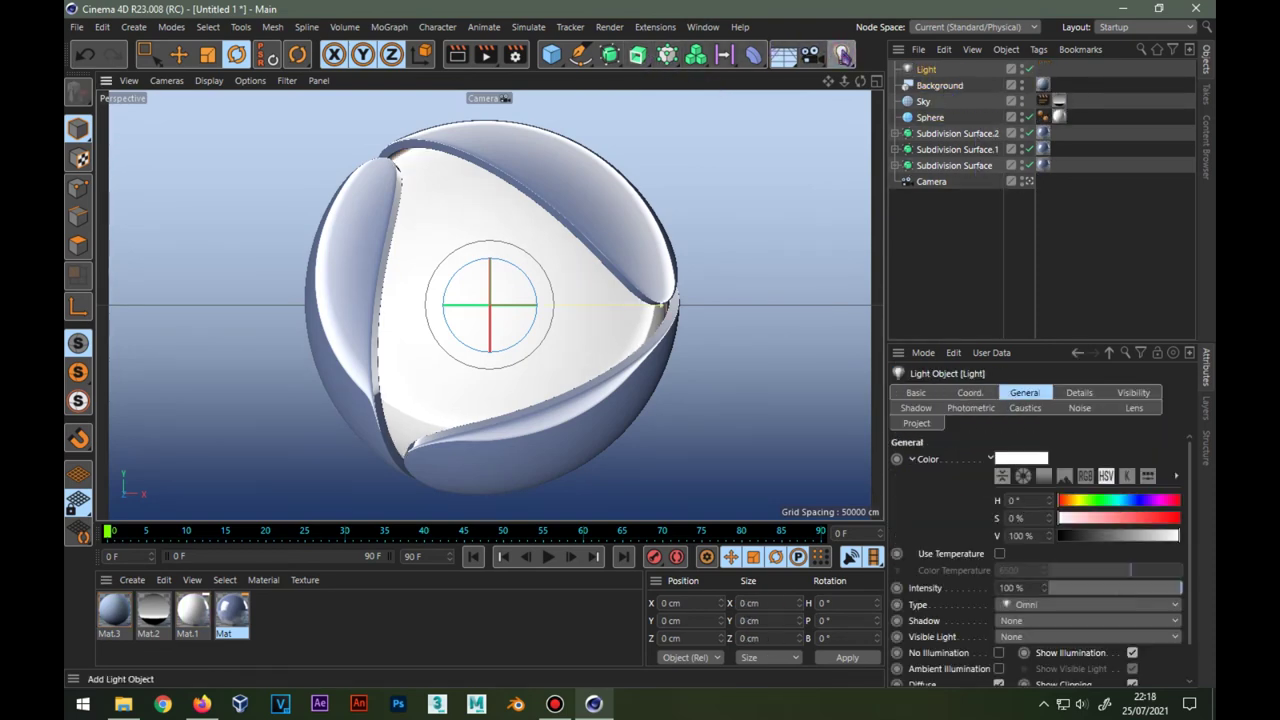
Add an Array generator, give the Light Area shadows, and nest the Light under the Array.
left_click(610, 54)
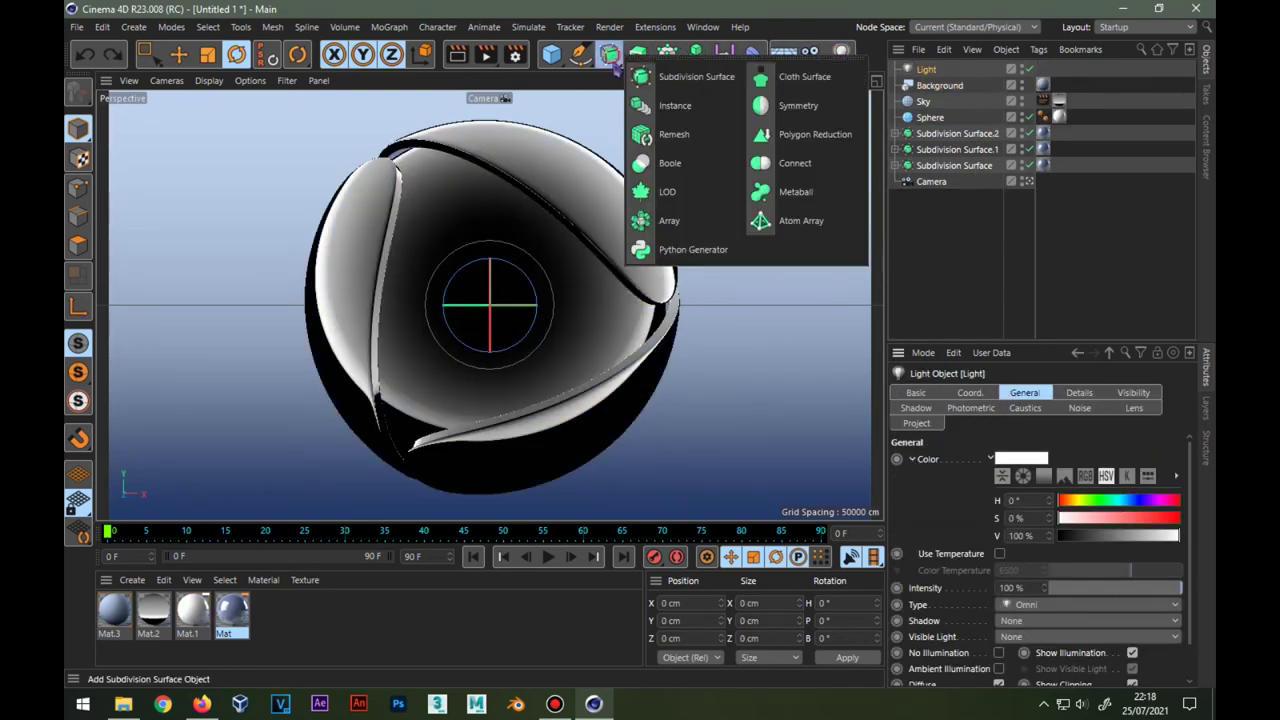
left_click(694, 224)
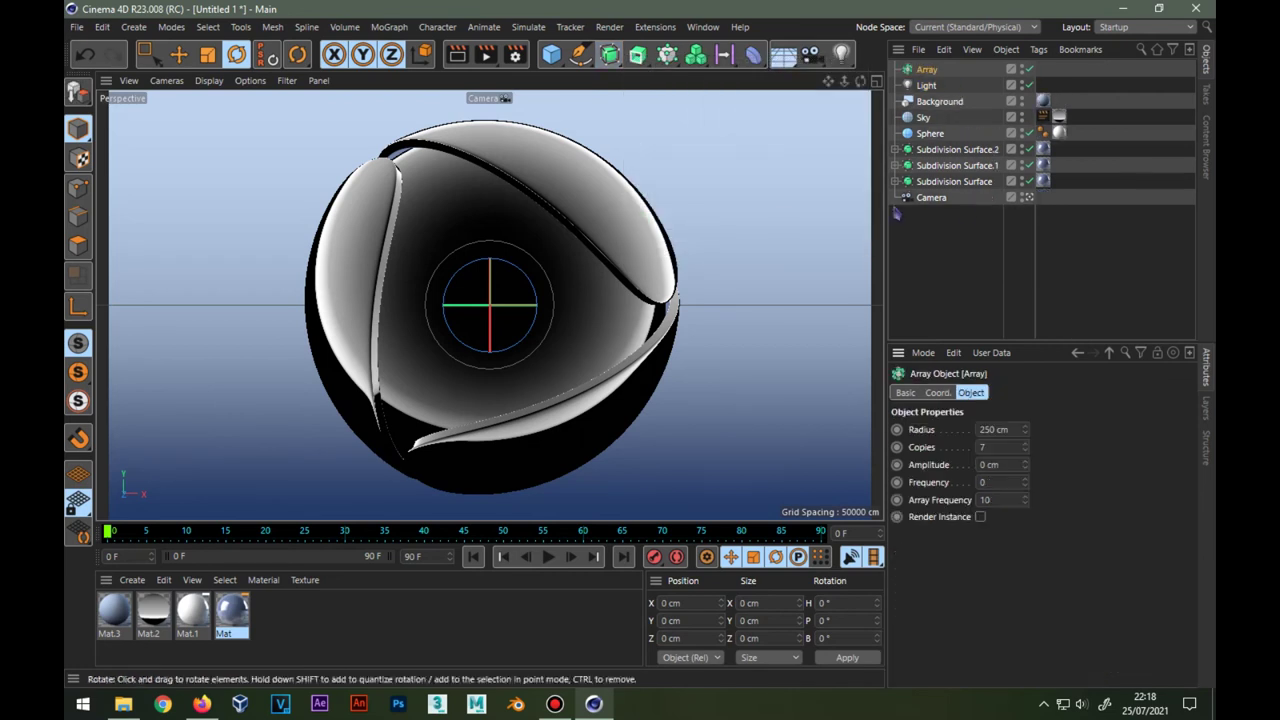
left_click(927, 85)
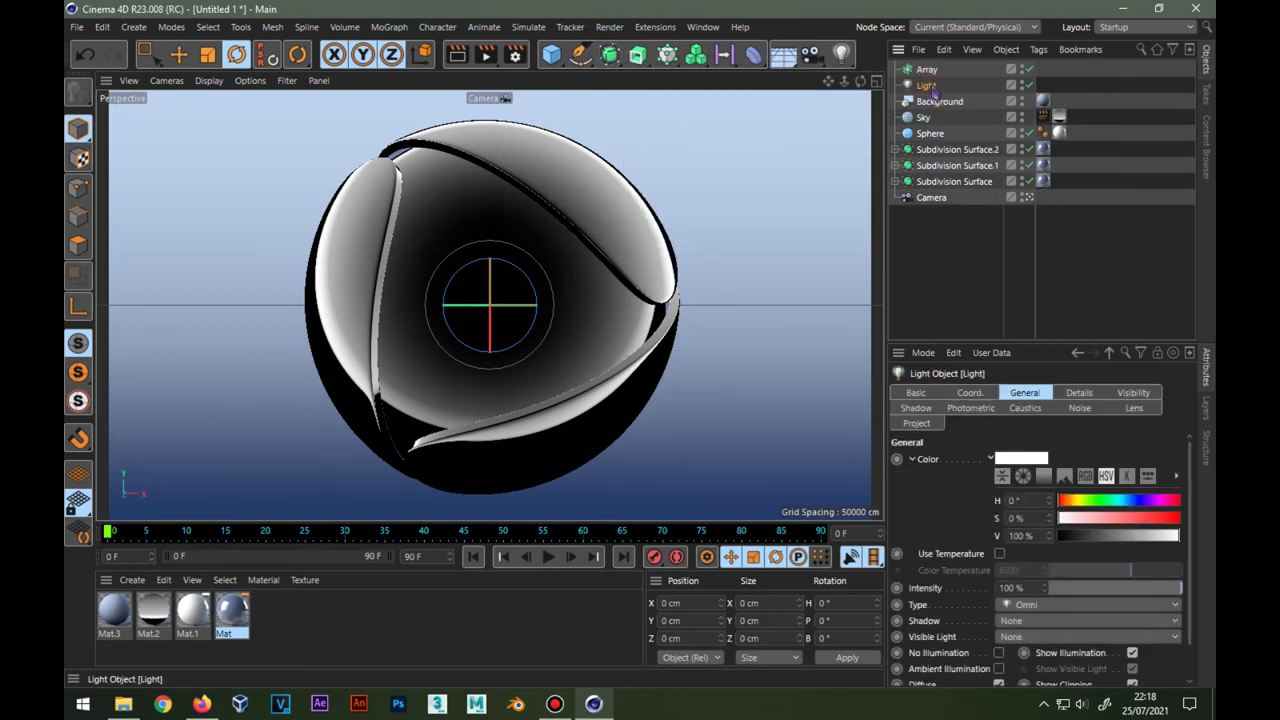
left_click(1033, 622)
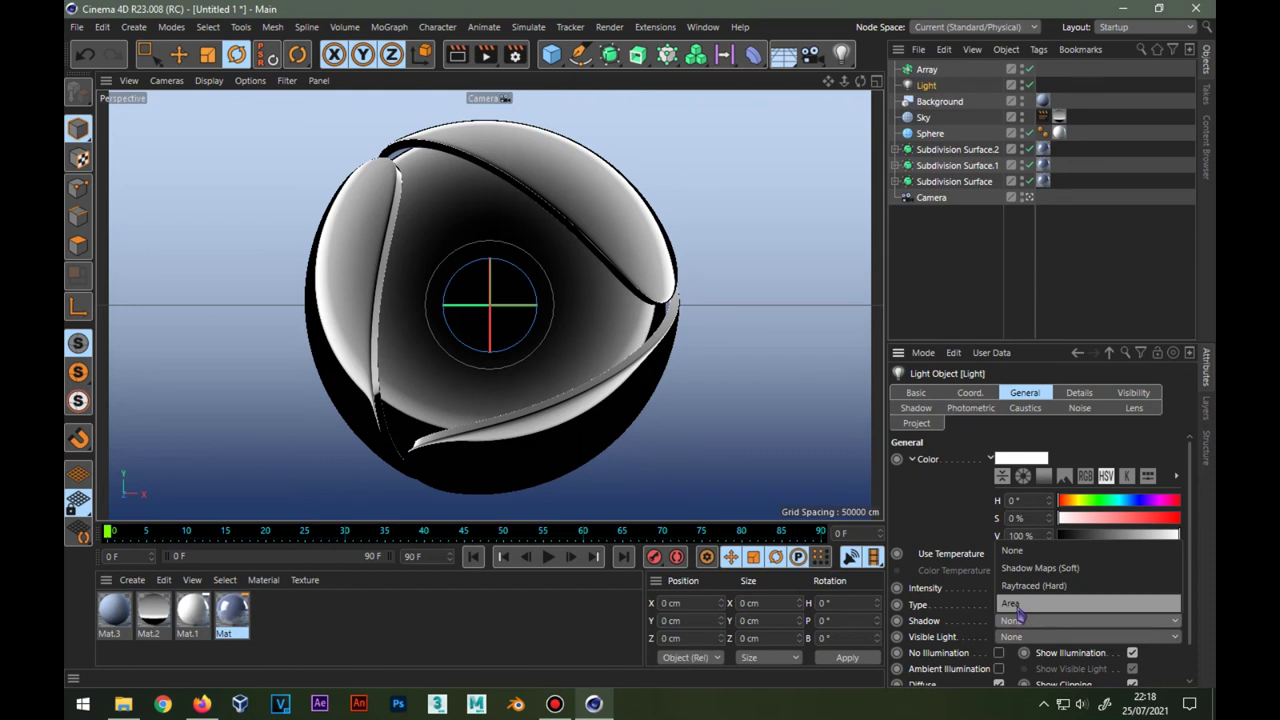
left_click(1018, 610)
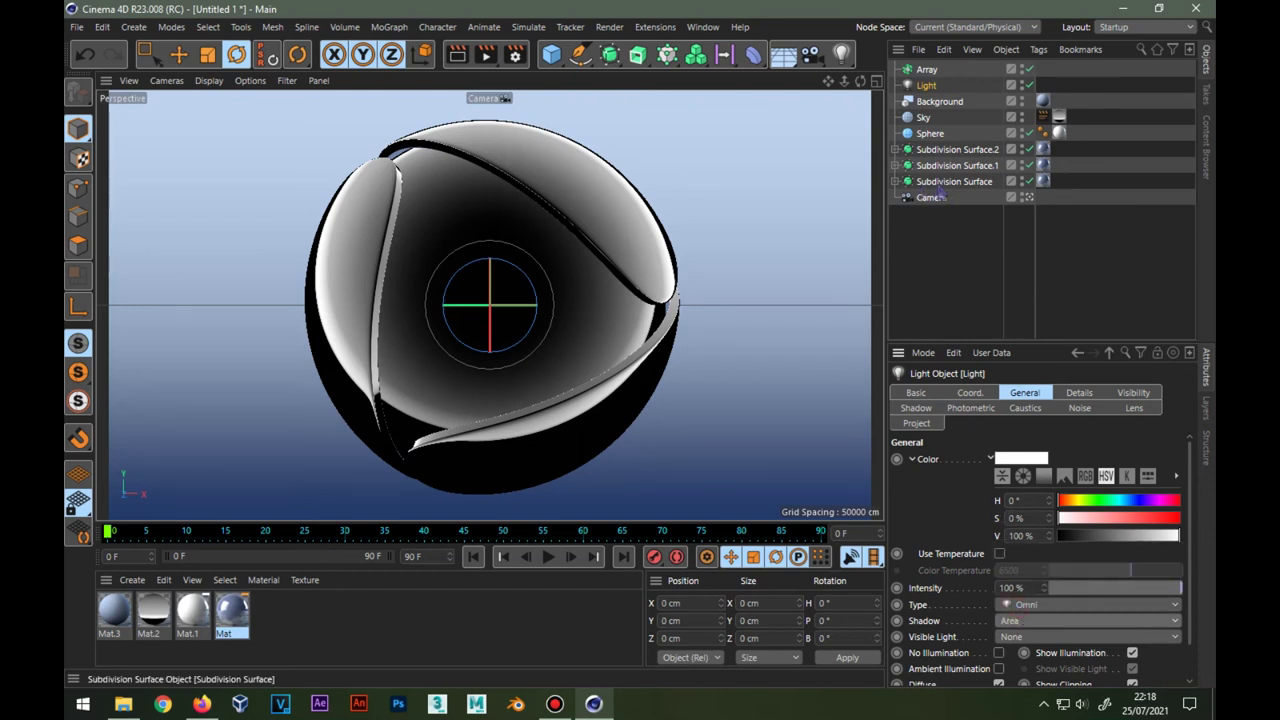
left_click_drag(926, 86, 931, 72)
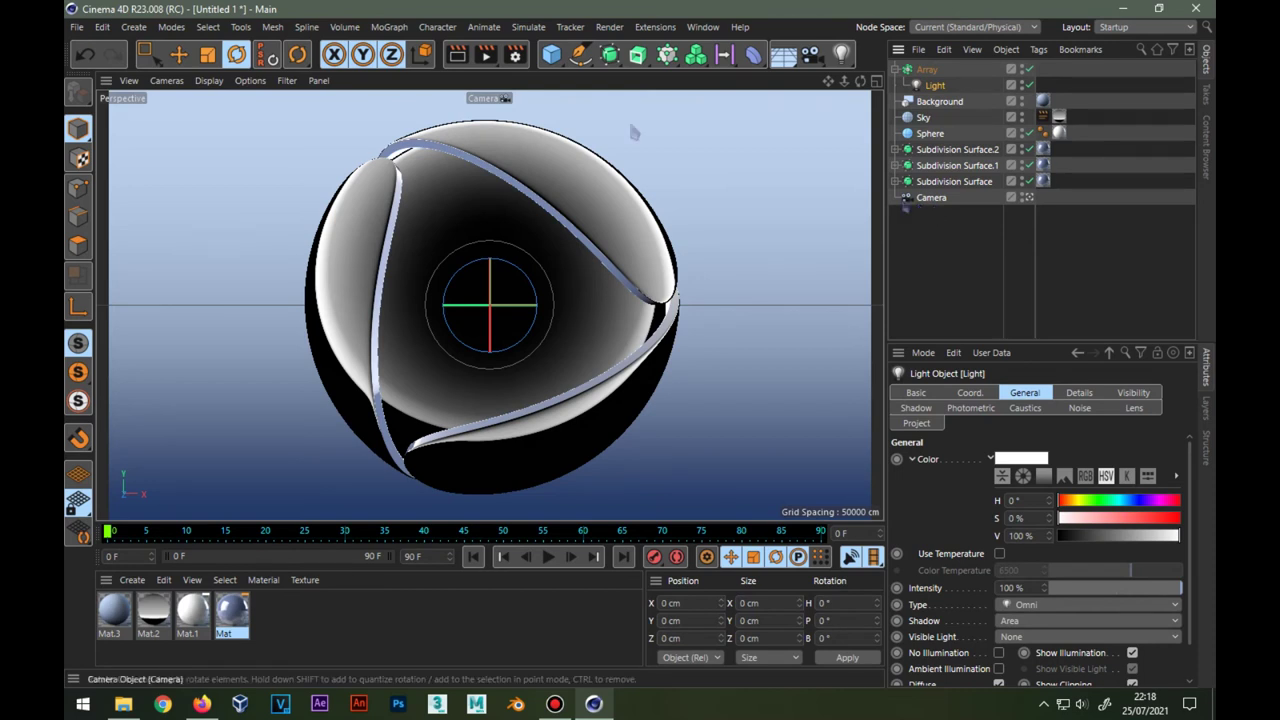
left_click(927, 70)
Set the Array radius to 700 cm and pitch it -90°.
mouse_move(1025, 433)
left_mouse_down()
mouse_move(1060, 433)
mouse_move(1035, 433)
left_mouse_up()
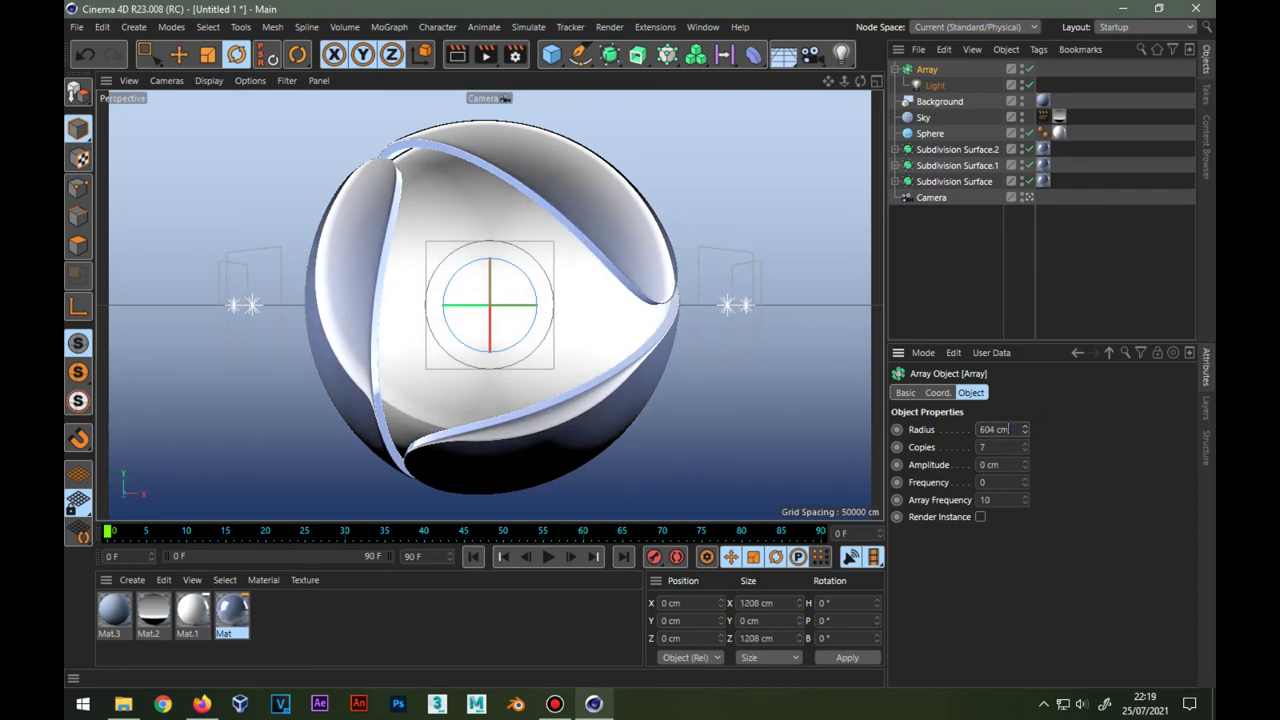
type("700")
key("Return")
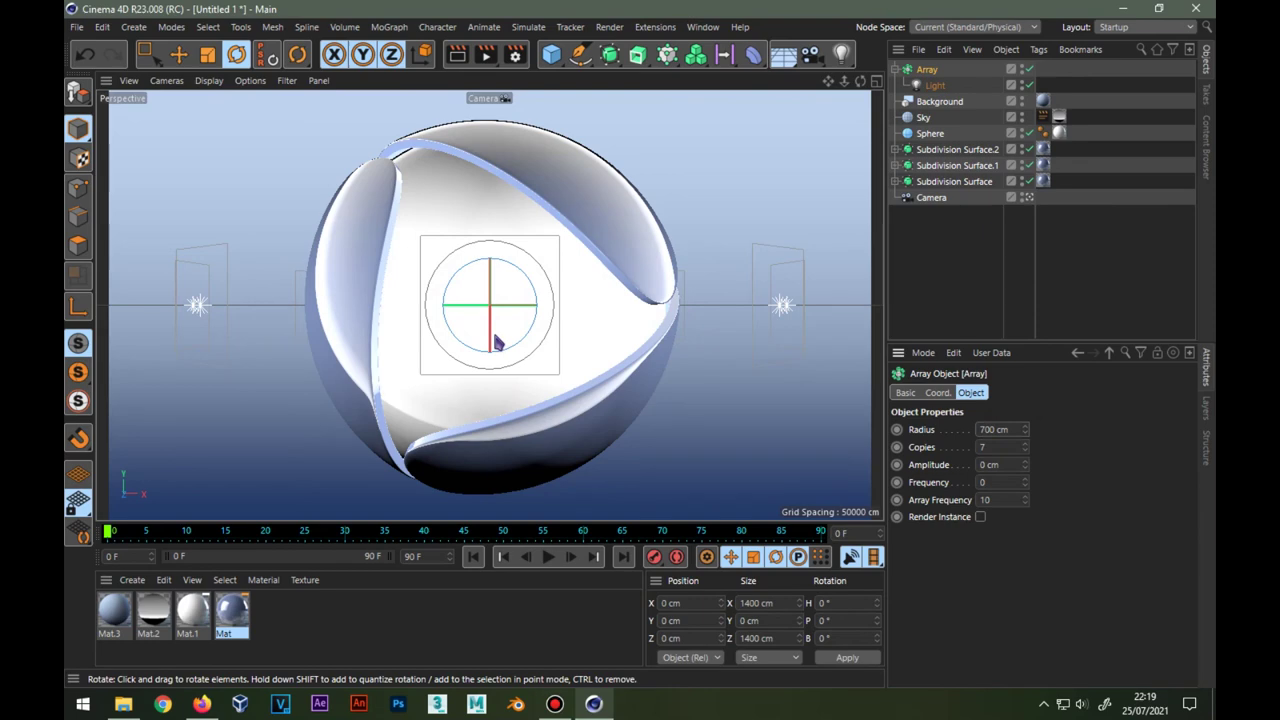
left_click_drag(491, 325, 520, 141)
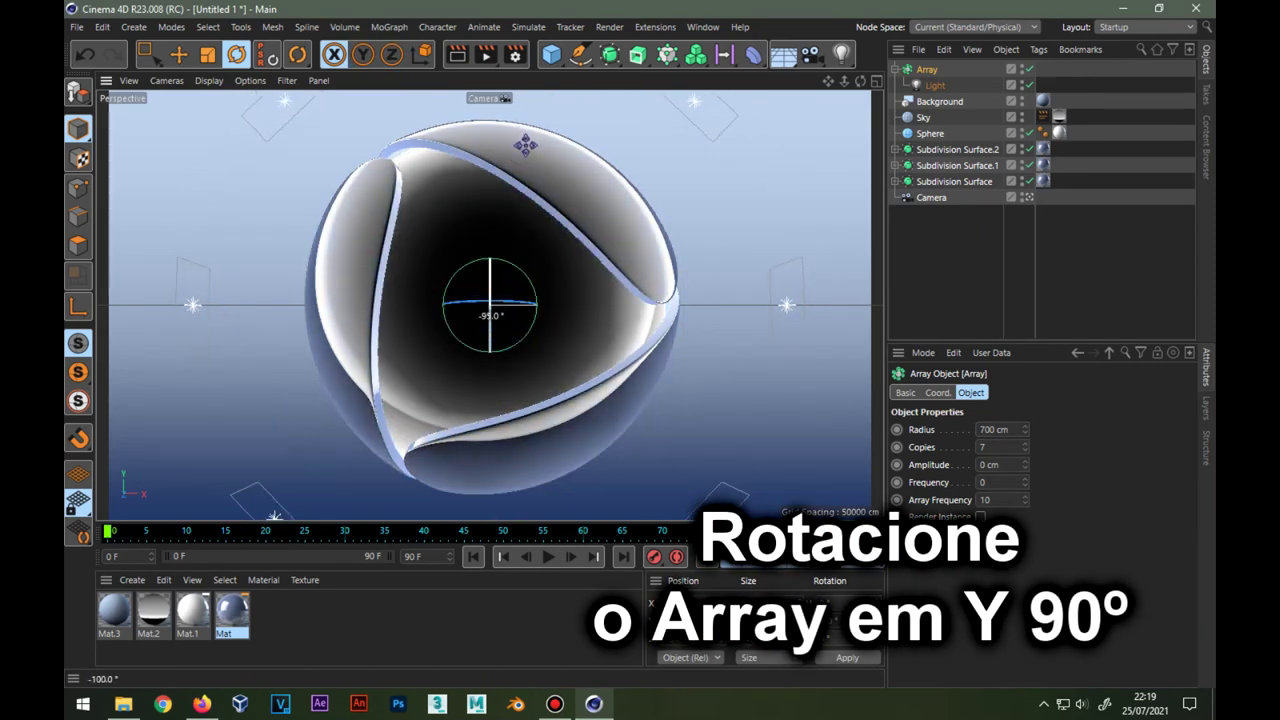
left_click_drag(529, 148, 534, 157)
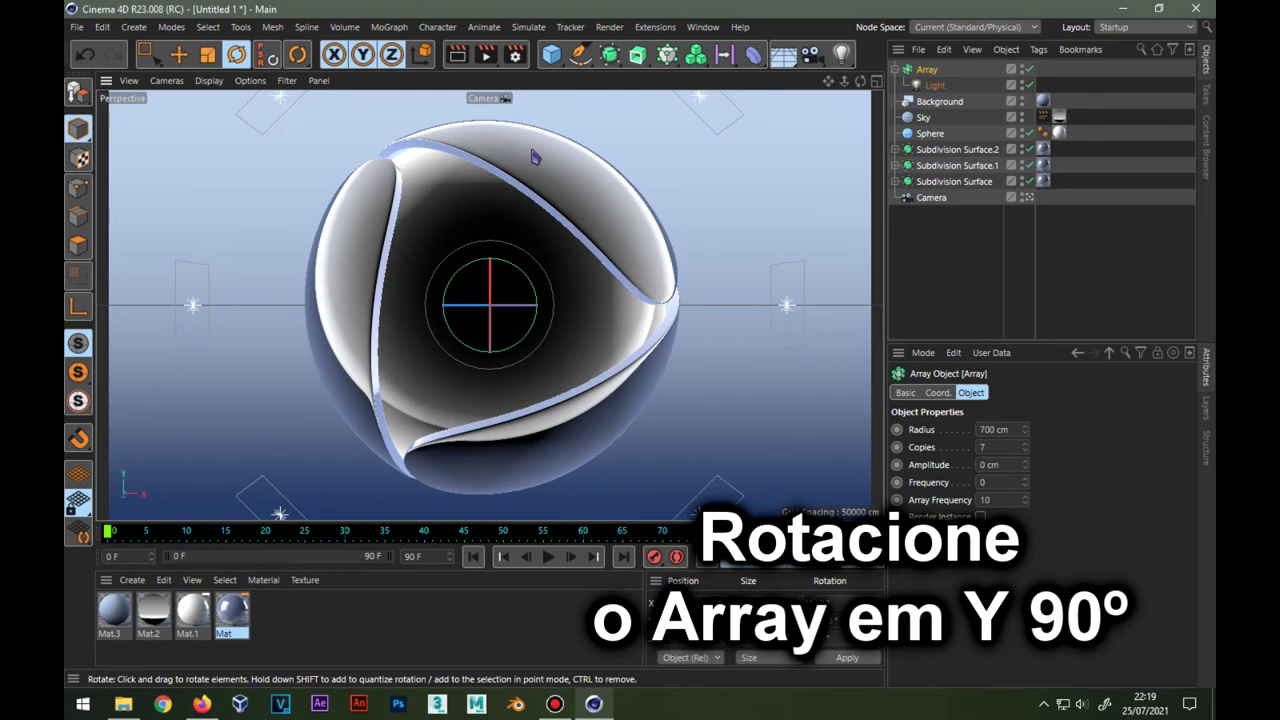
left_click(506, 98)
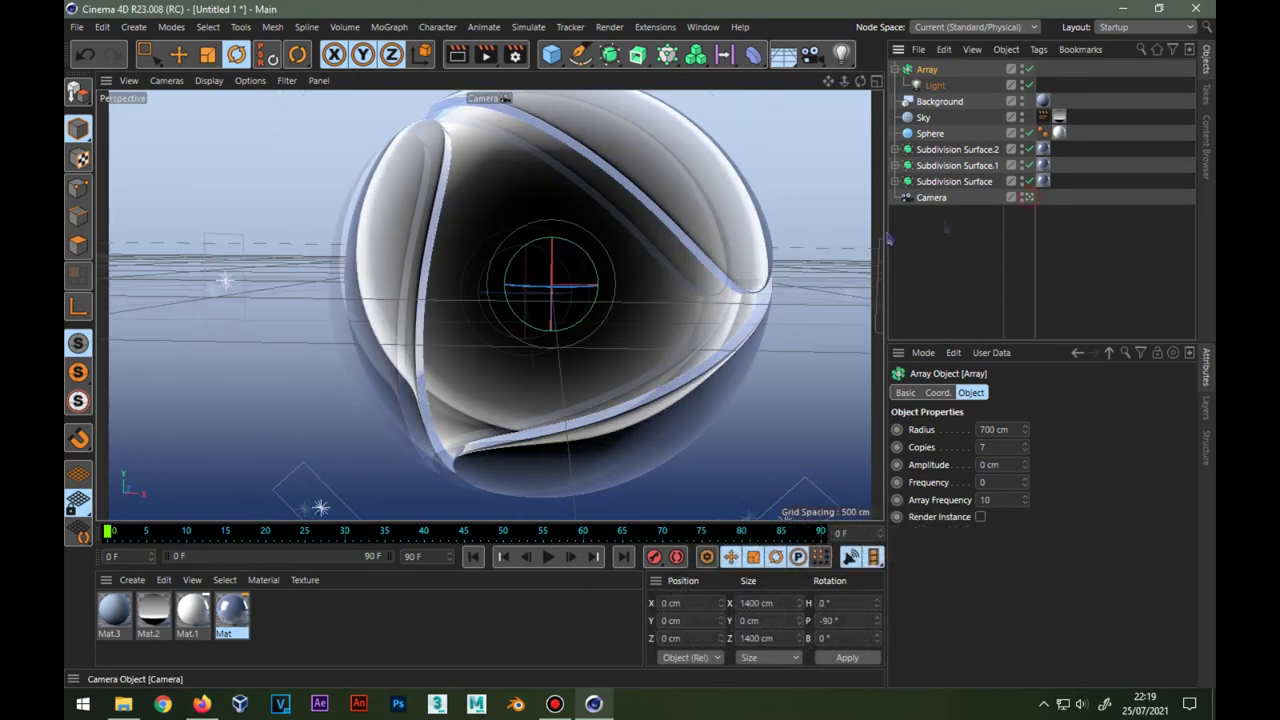
scroll(627, 258, "down", 3)
scroll(627, 258, "down", 3)
left_click_drag(627, 258, 632, 278, "alt")
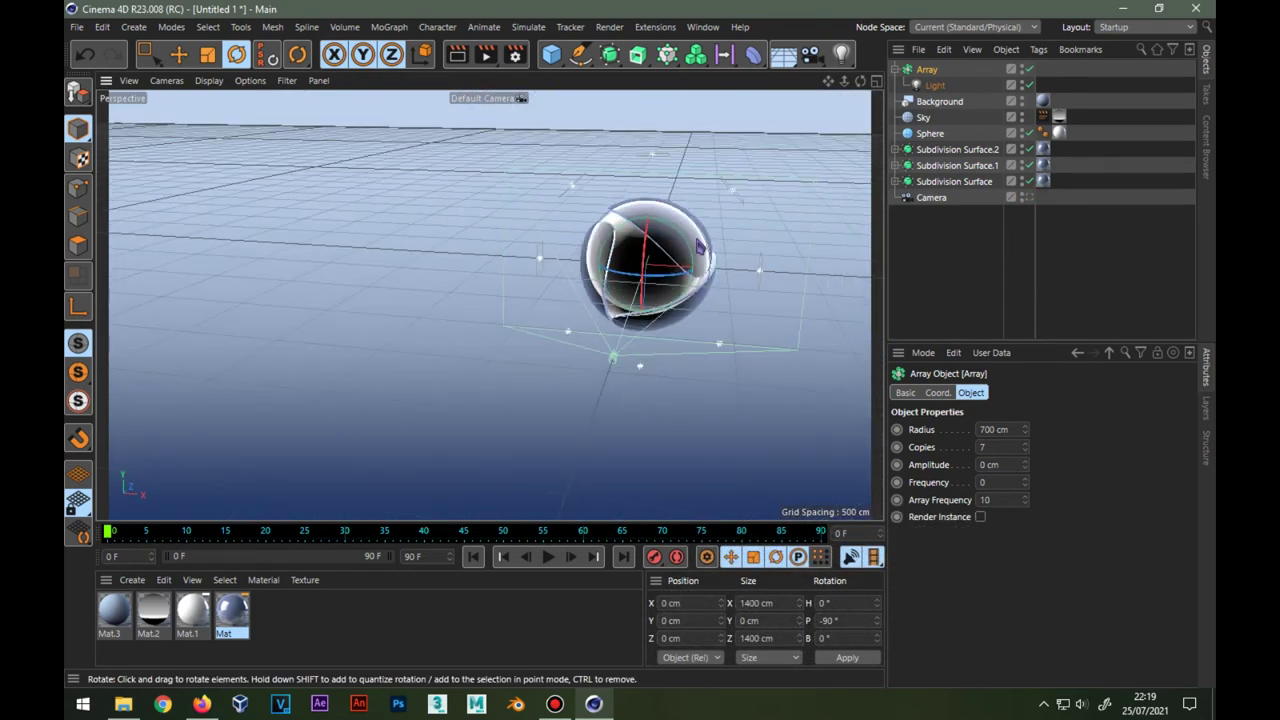
Reduce the Array to 3 copies and move it back to about Z -734 cm.
left_click(933, 85)
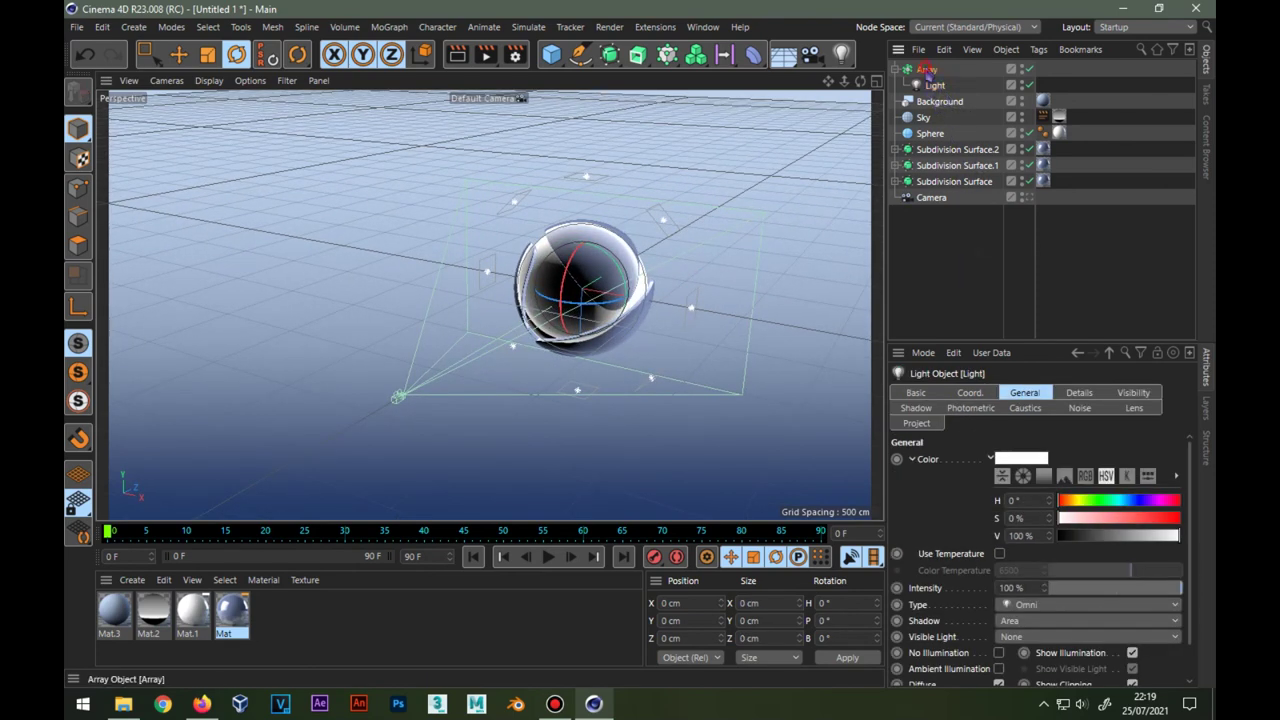
left_click(927, 69)
left_click_drag(1025, 450, 1025, 453)
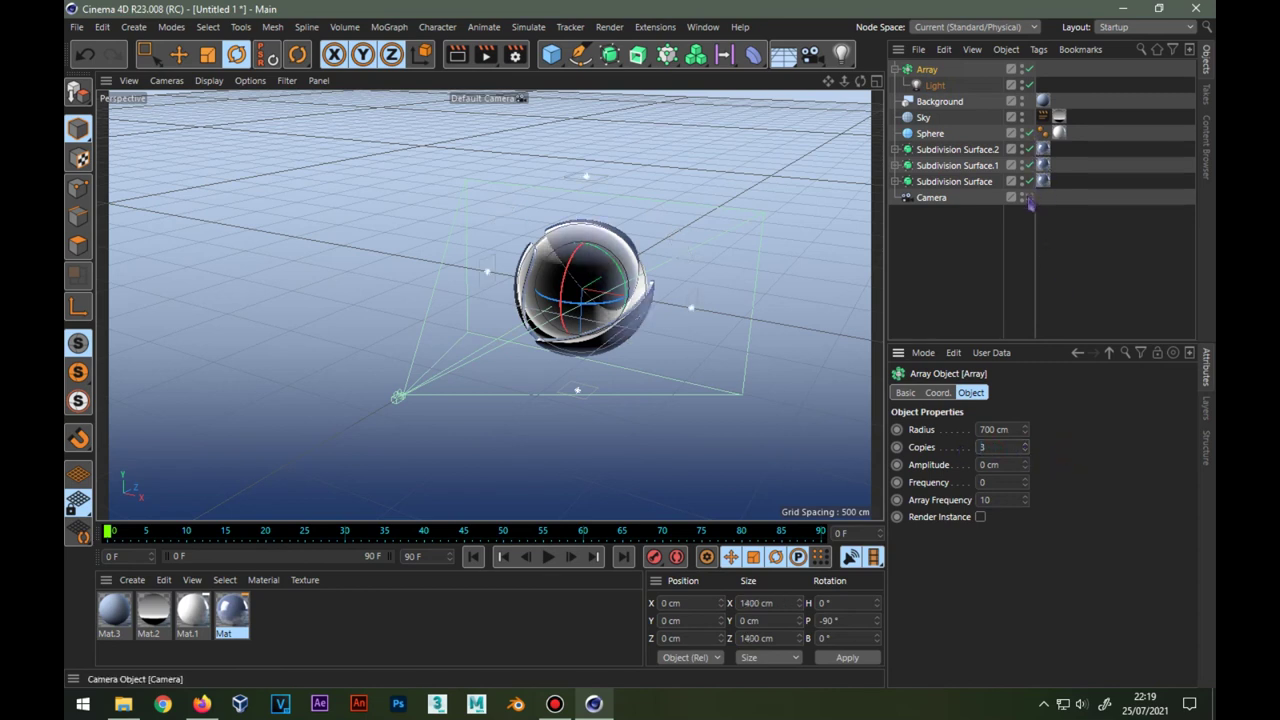
key("e")
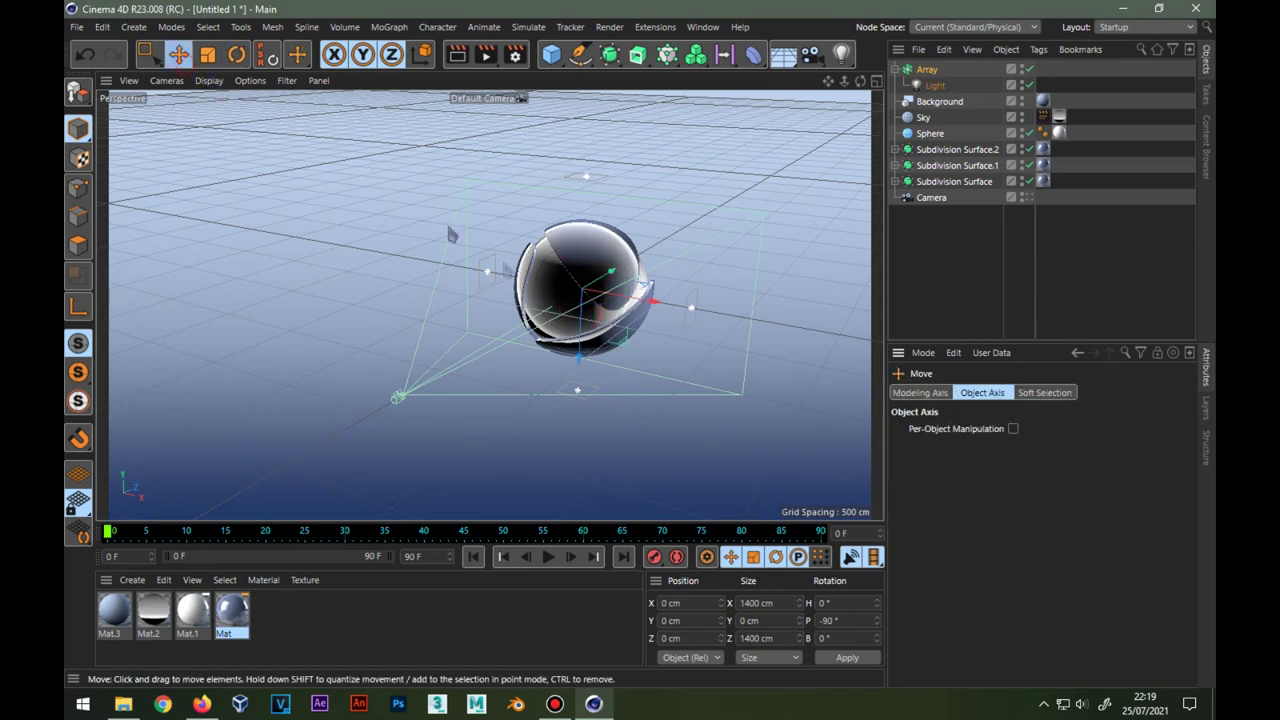
mouse_move(601, 283)
left_mouse_down()
mouse_move(596, 337)
mouse_move(524, 317)
mouse_move(679, 363)
left_mouse_up()
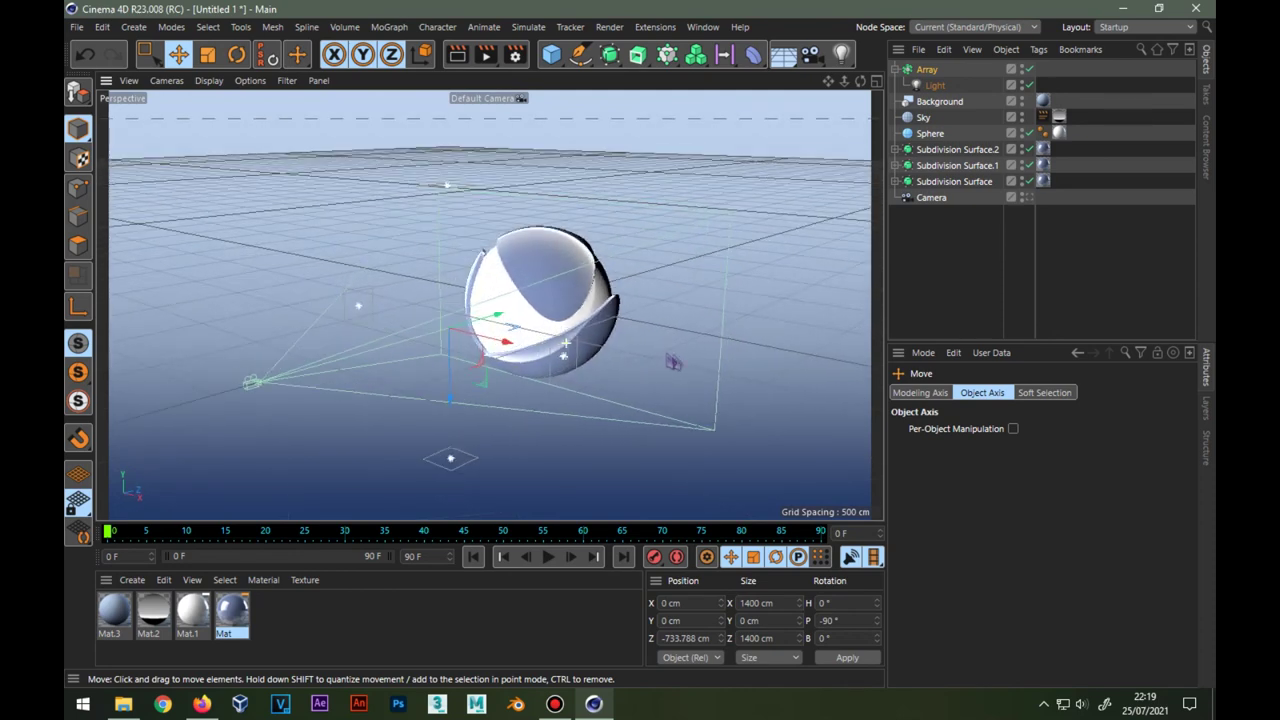
Switch to the scene camera and set the Light's intensity to 70%.
left_click(1027, 197)
left_click(935, 85)
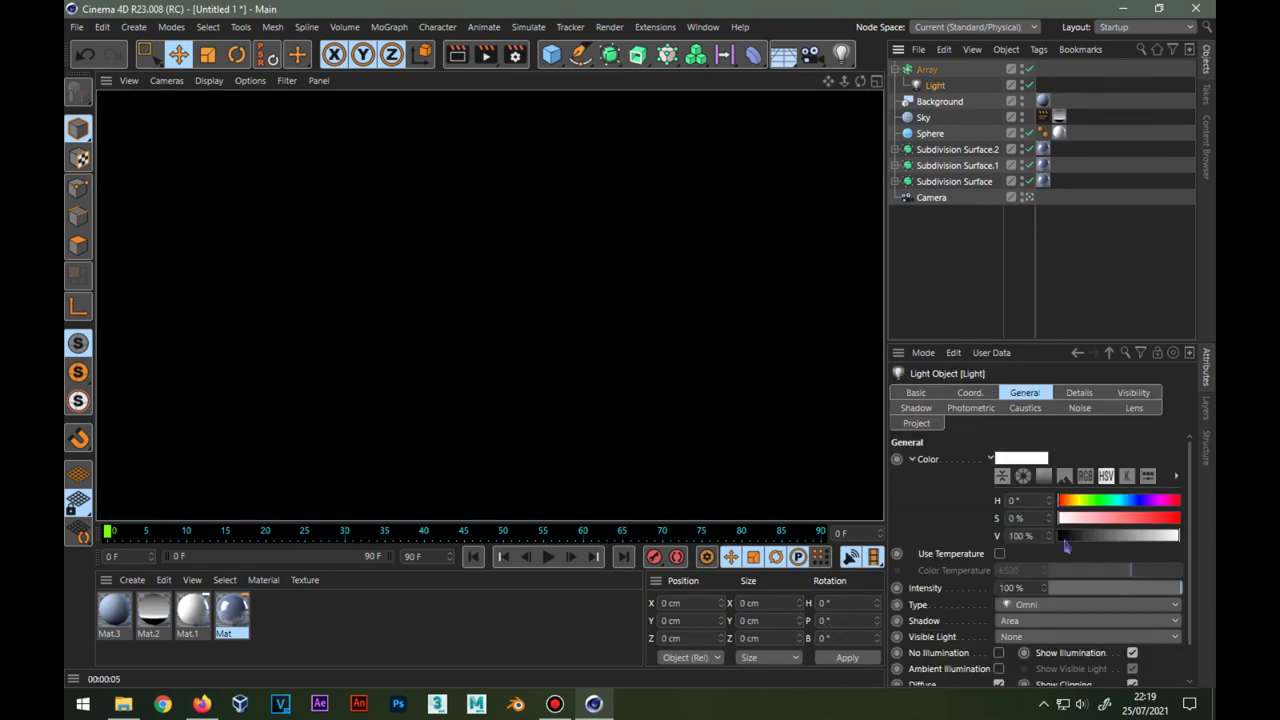
left_click(1117, 590)
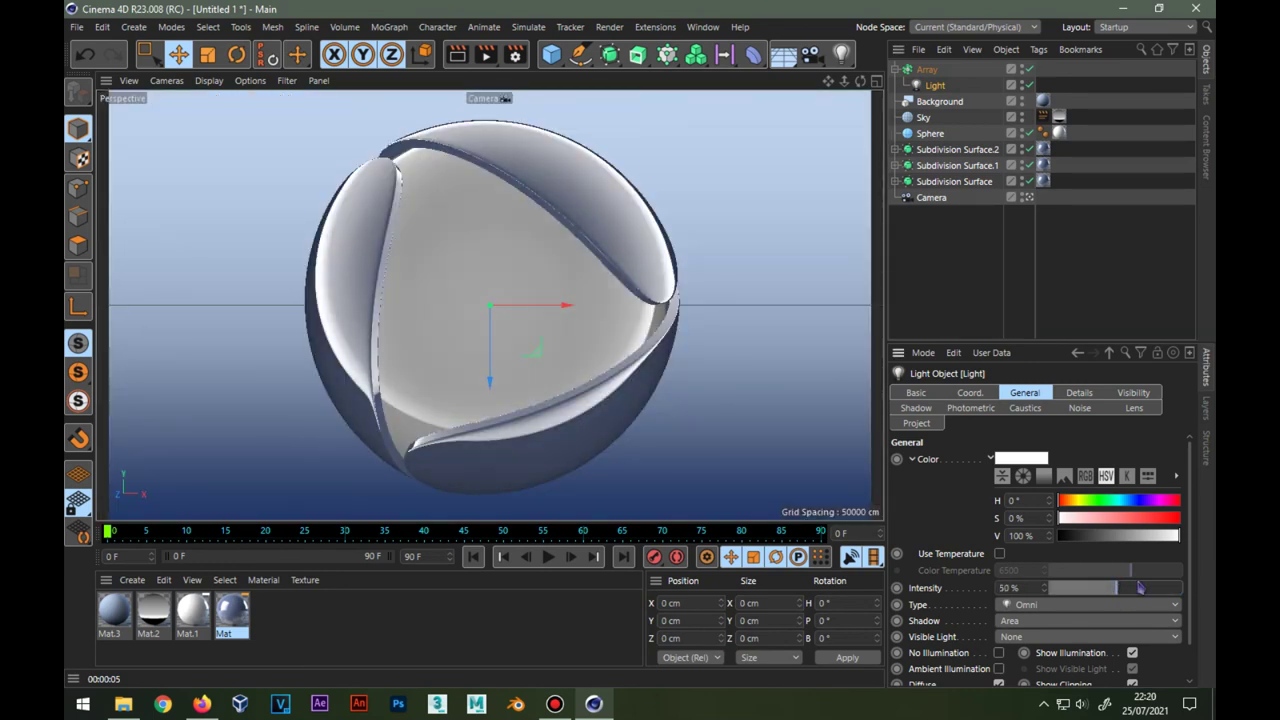
left_click_drag(1140, 588, 1156, 588)
scroll(1156, 588, "down", 1)
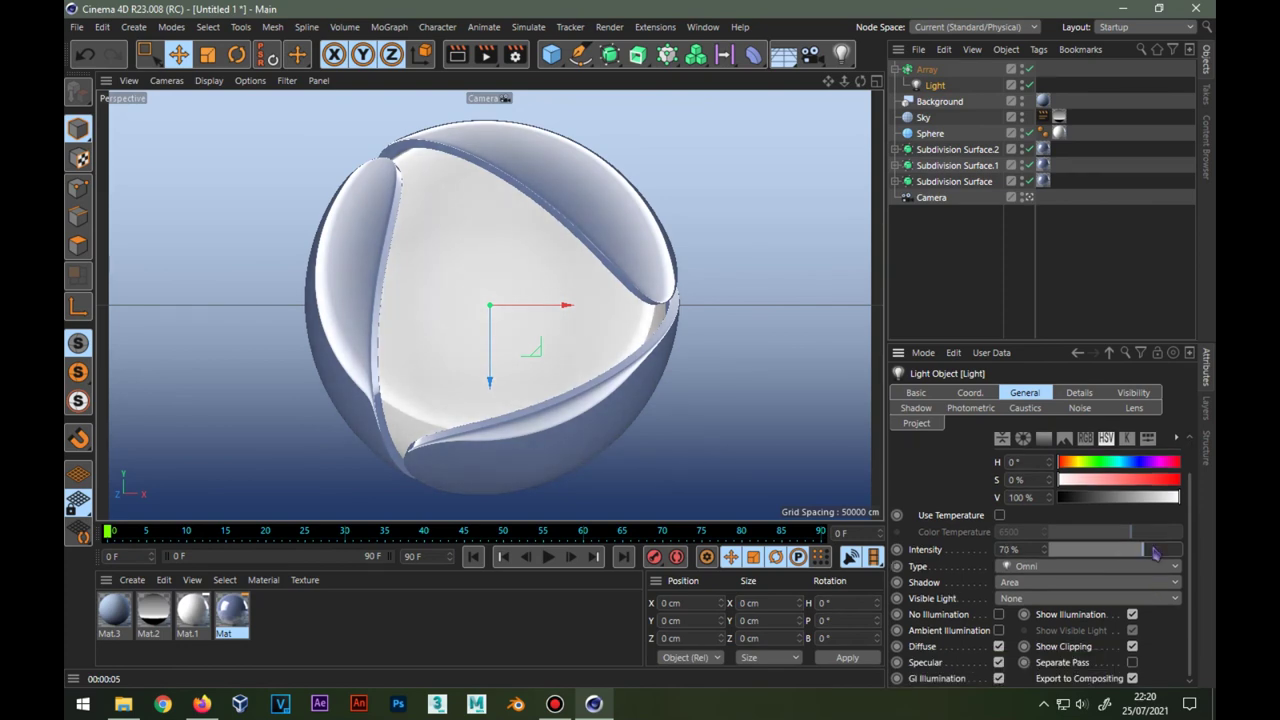
Set the Array's Position Z to -1300 cm and render the camera view.
left_click(460, 58)
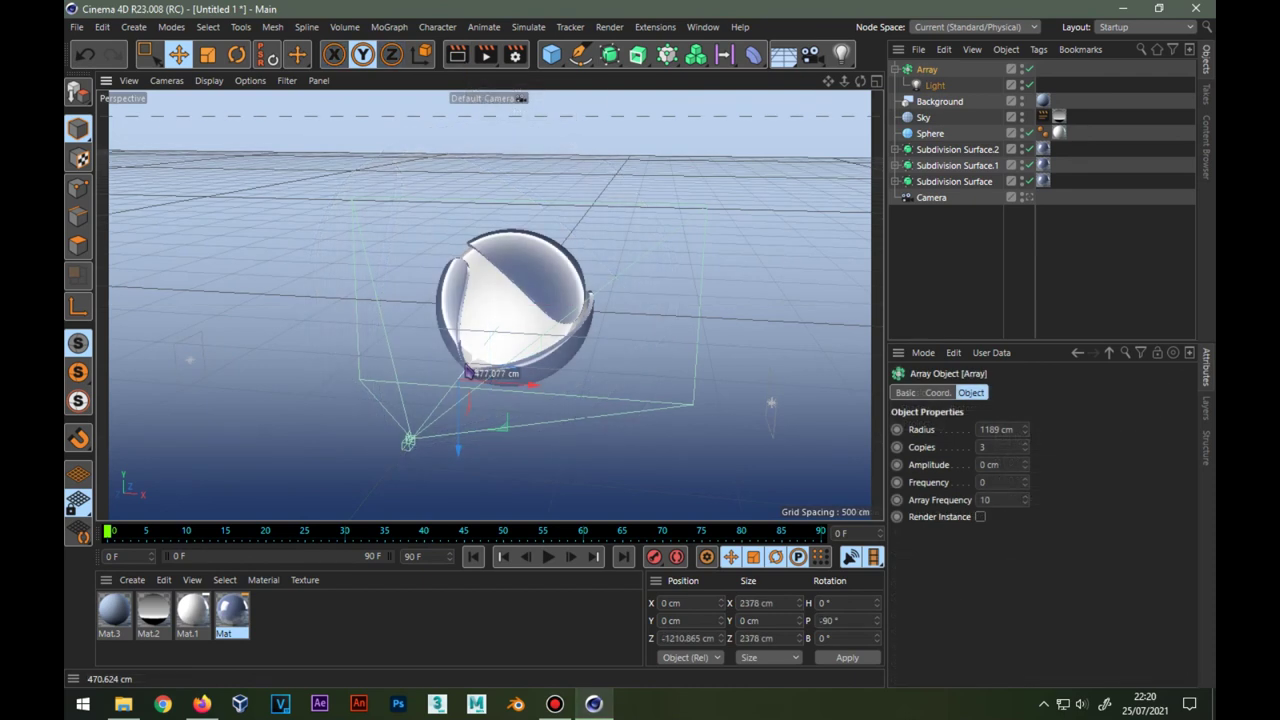
type("300")
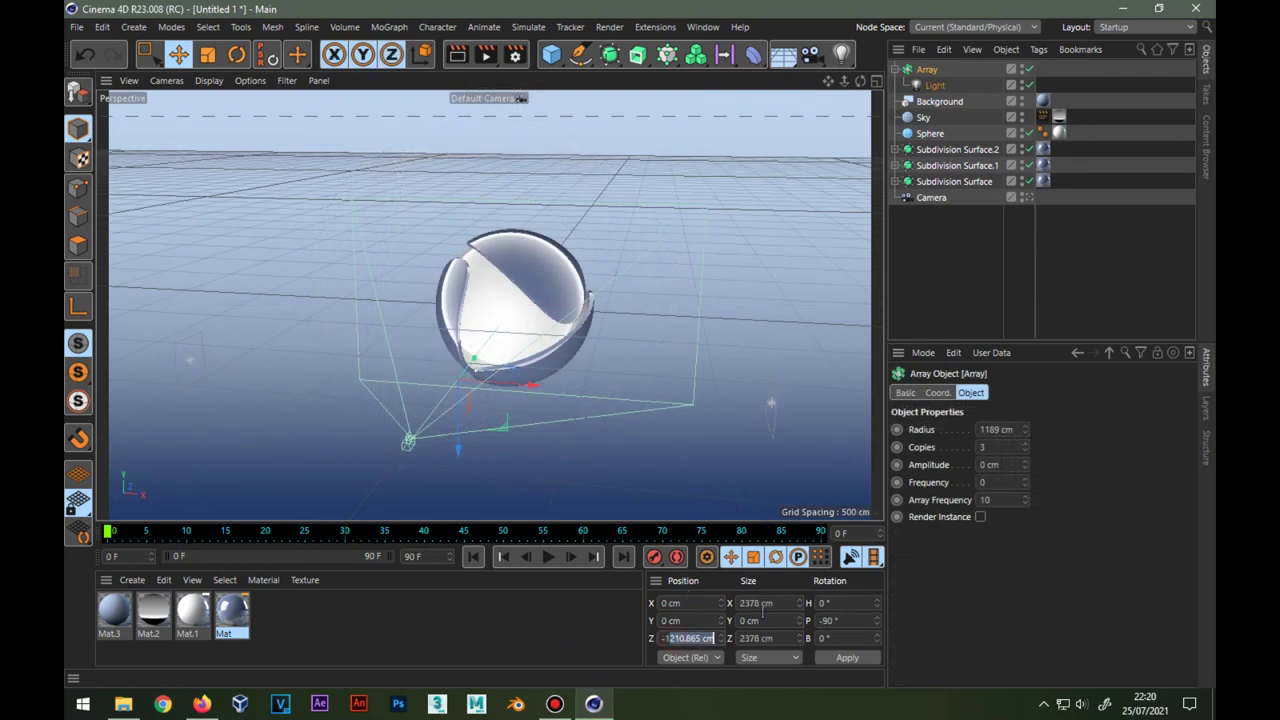
key("Return")
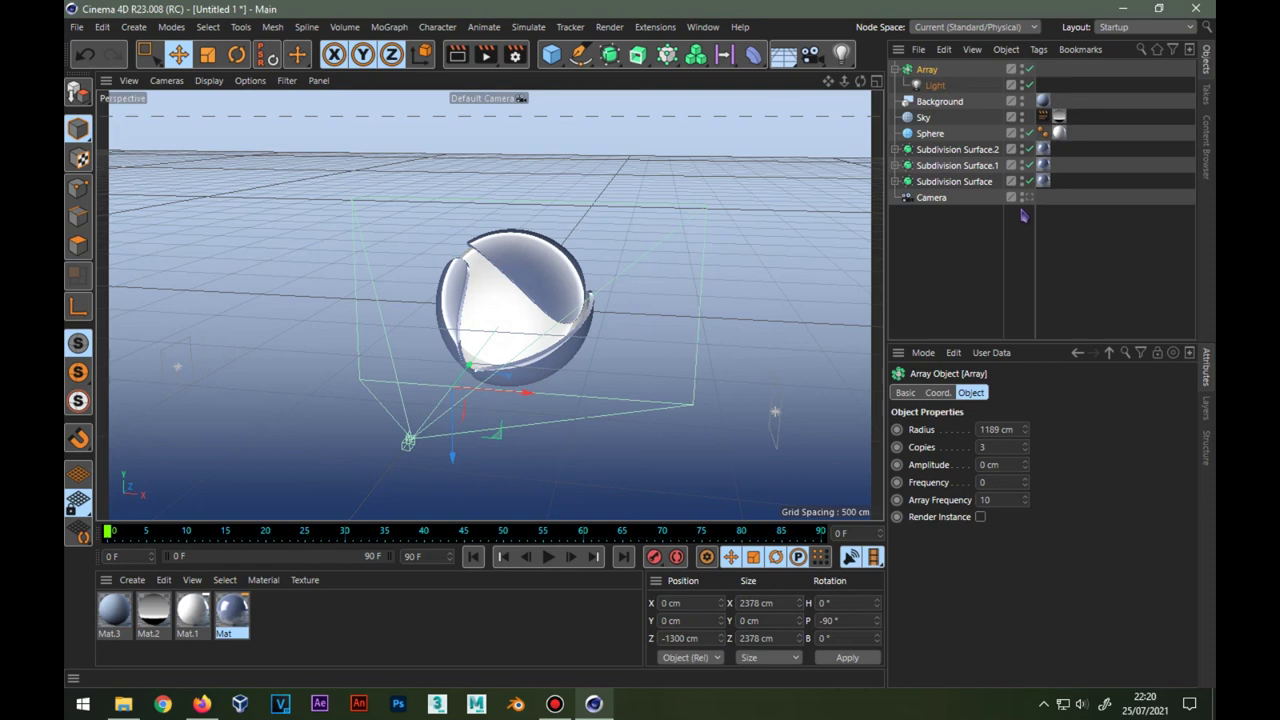
left_click(1027, 197)
left_click(457, 56)
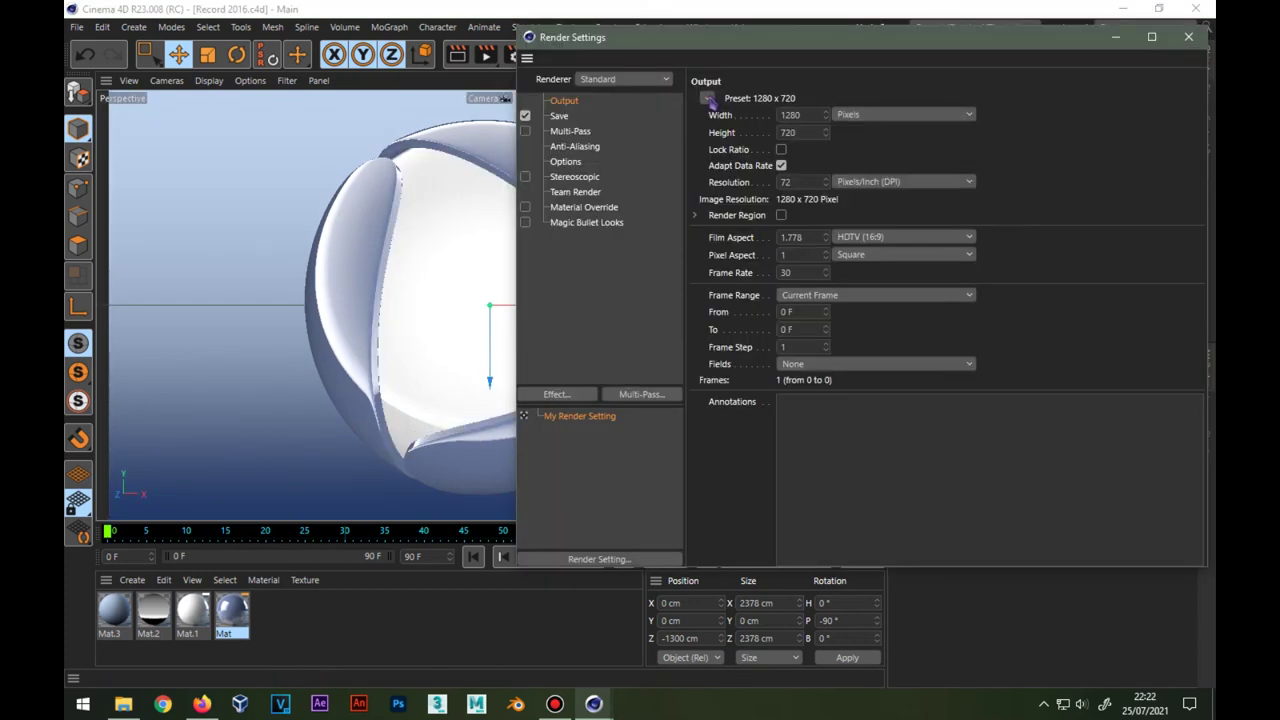
left_click(707, 98)
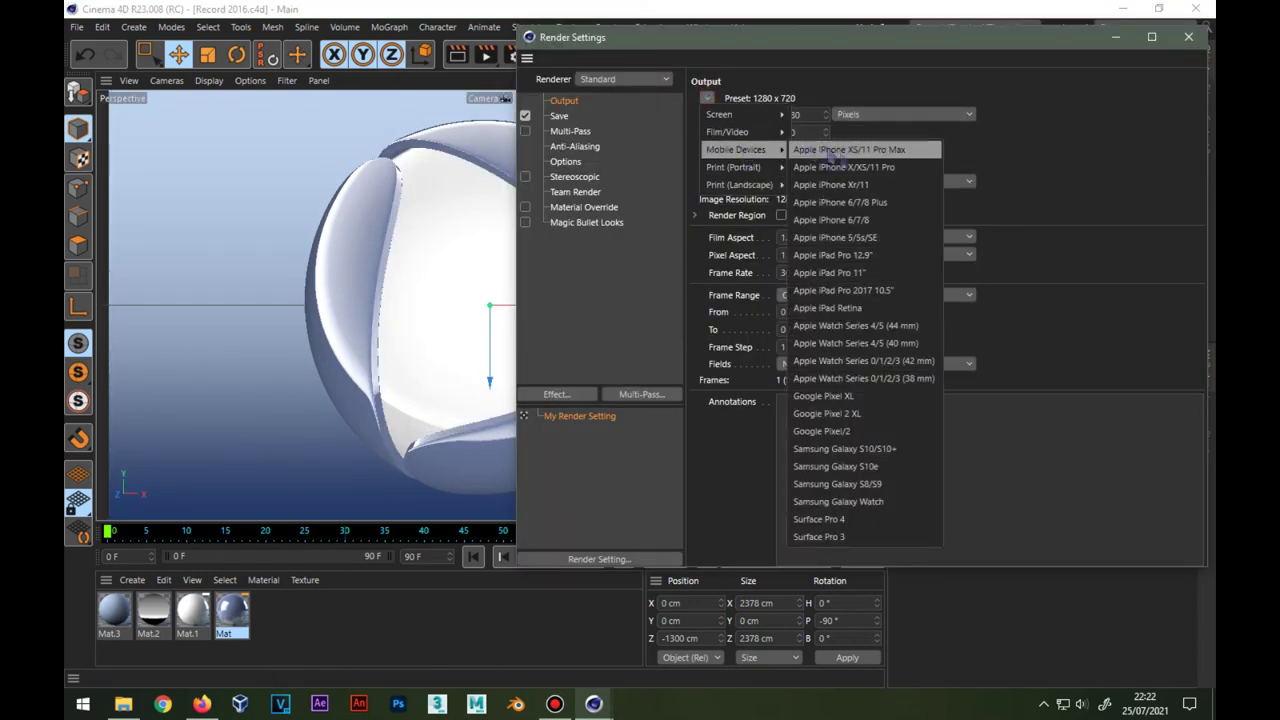
mouse_move(732, 132)
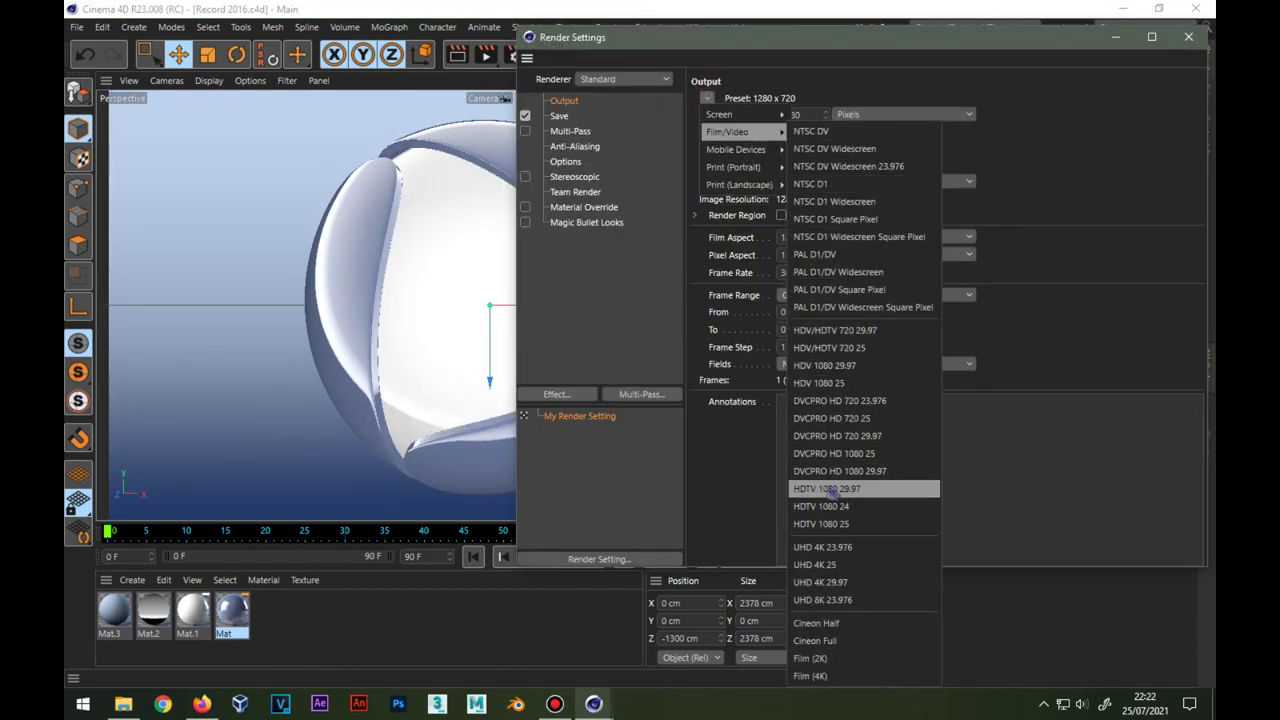
Choose the HDTV 1080 29.97 (1920×1080) output preset, rendering the current frame only.
left_click(856, 492)
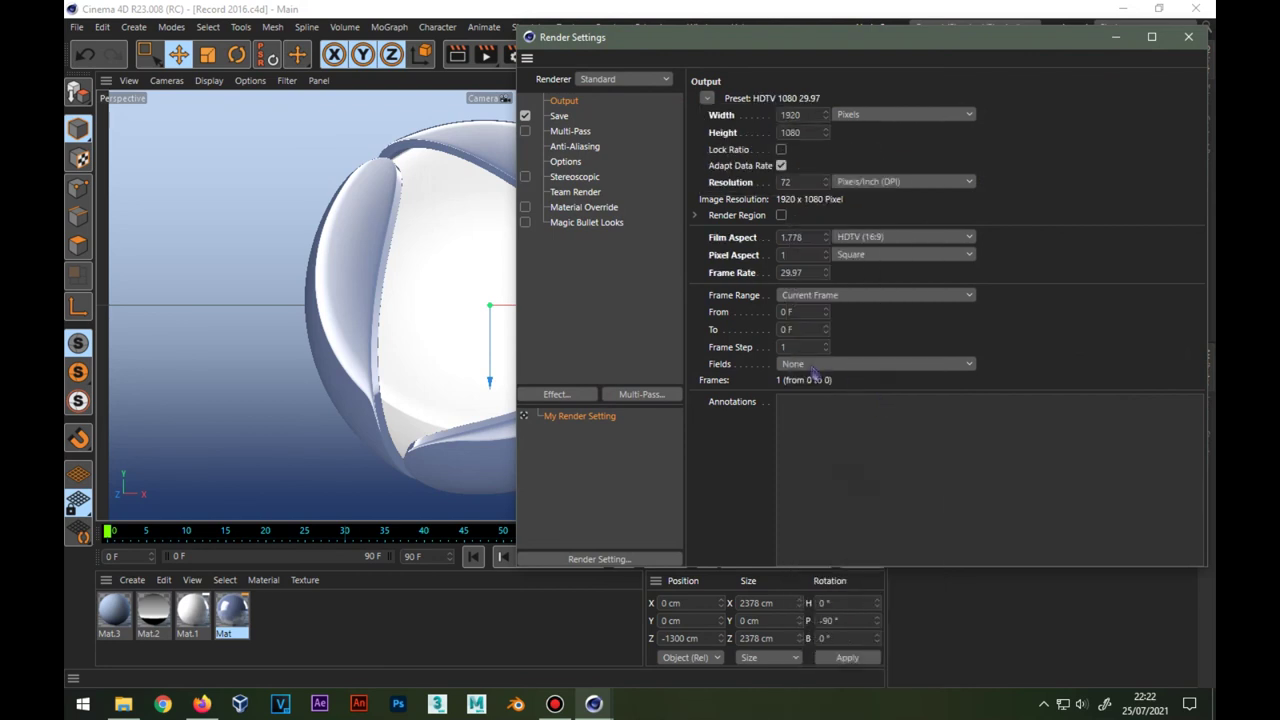
left_click(821, 299)
left_click(828, 330)
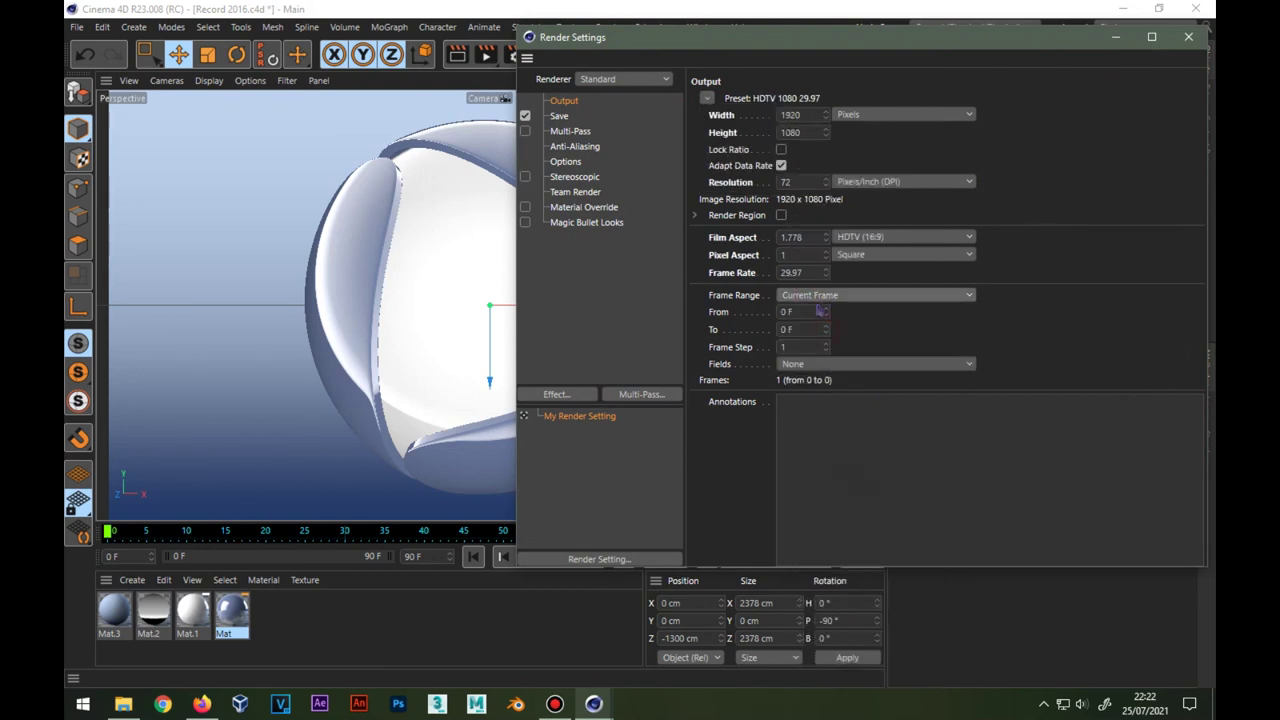
Save renders as PNG to RecordTV on the Desktop and close Render Settings.
left_click(558, 116)
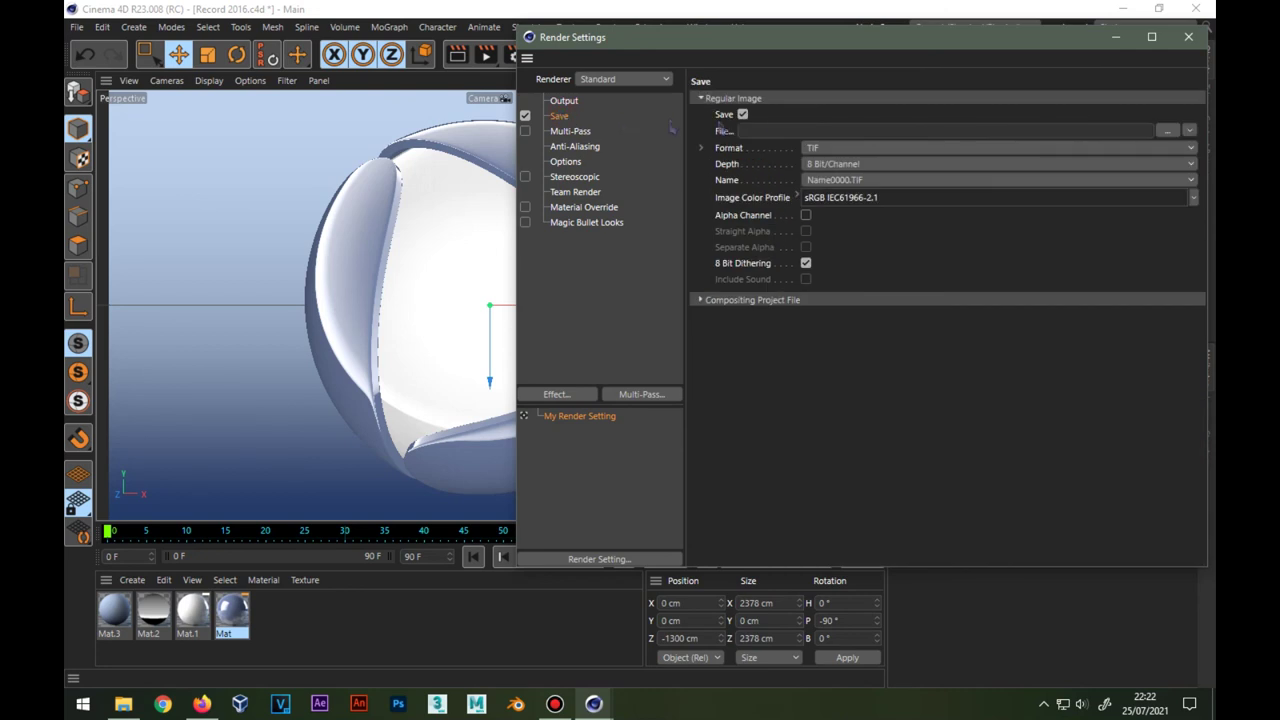
left_click(828, 151)
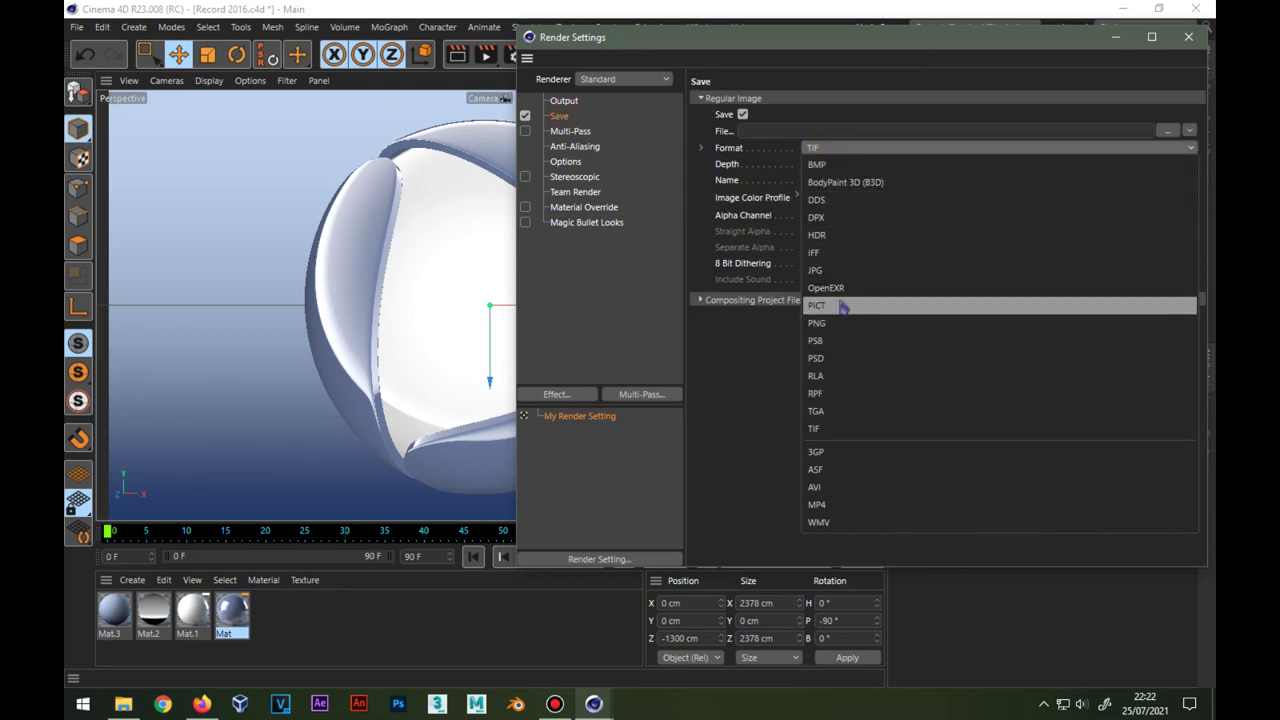
left_click(840, 326)
left_click(1166, 131)
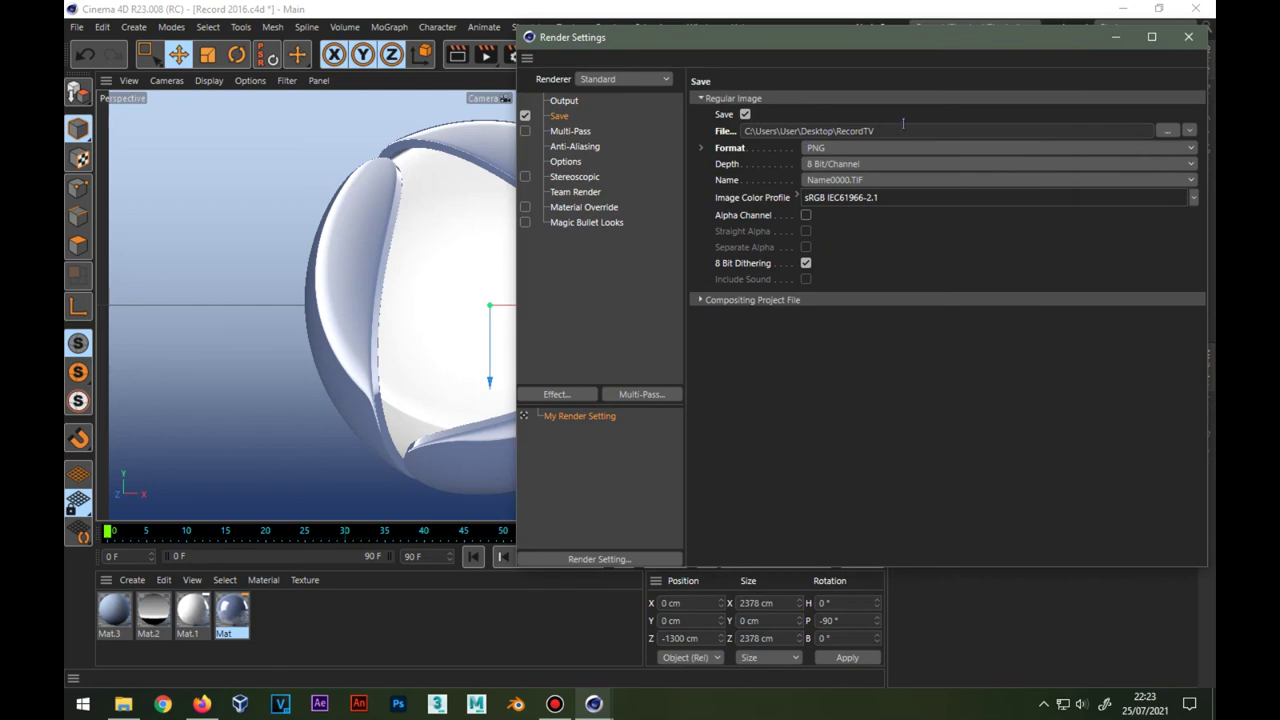
left_click(1189, 38)
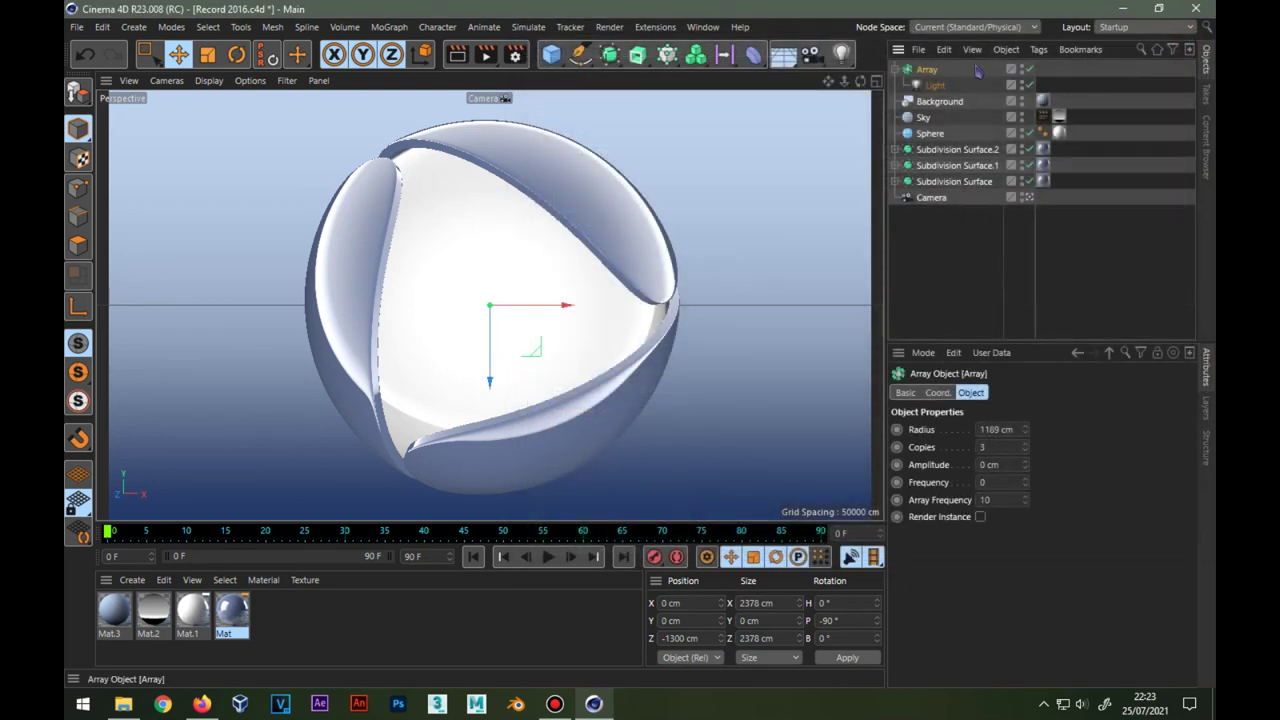